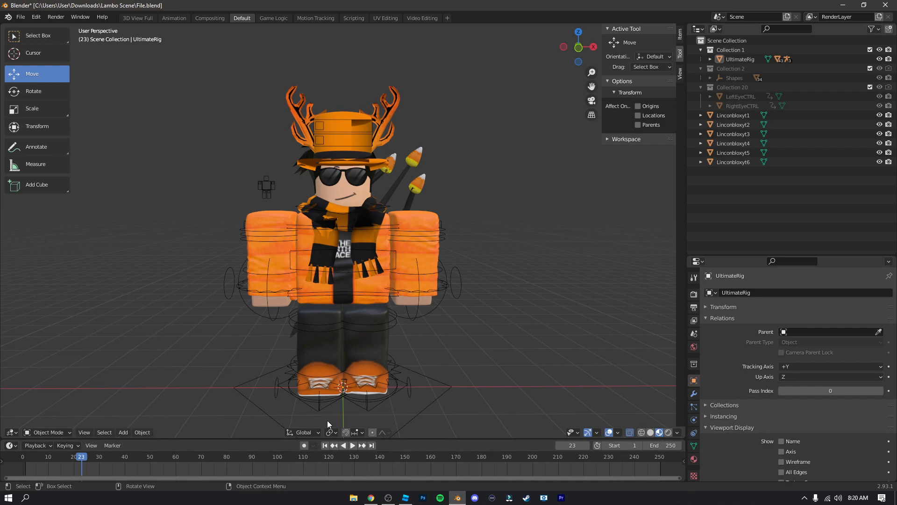
{"action": "scroll", "coordinate": [436, 337], "scroll_direction": "down", "scroll_amount": 1}
{"action": "scroll", "coordinate": [436, 337], "scroll_direction": "up", "scroll_amount": 1}
{"action": "scroll", "coordinate": [435, 334], "scroll_direction": "down", "scroll_amount": 2}
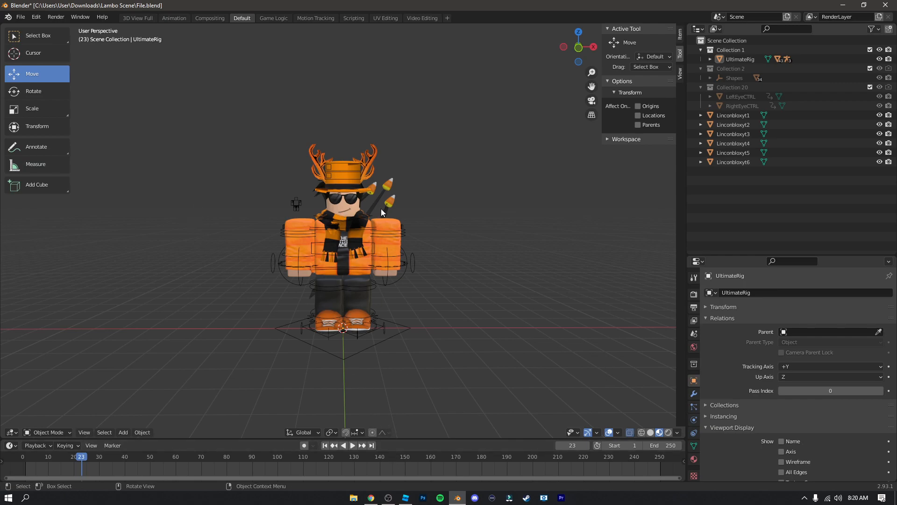
{"action": "mouse_move", "coordinate": [405, 498]}
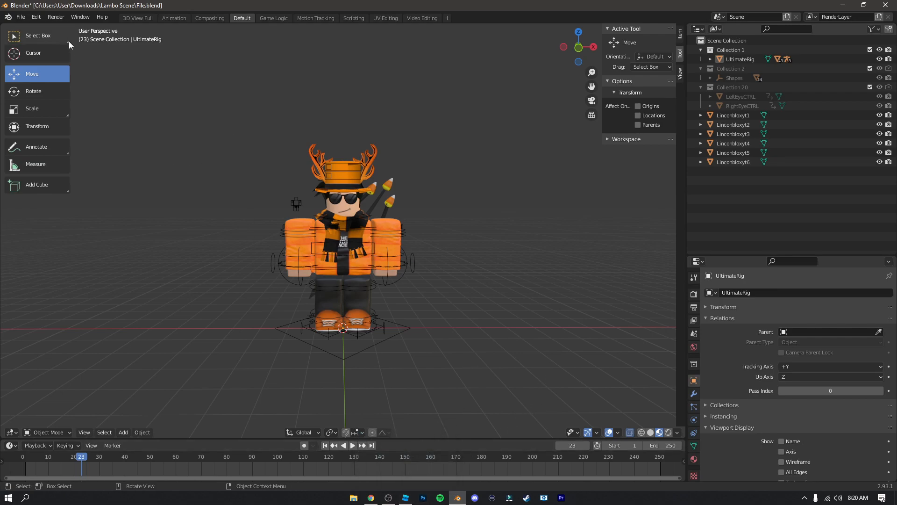
Import the Wavefront model tinker.obj from the mojave desert folder inside Downloads\desert-with-road\source
{"action": "left_click", "coordinate": [19, 18]}
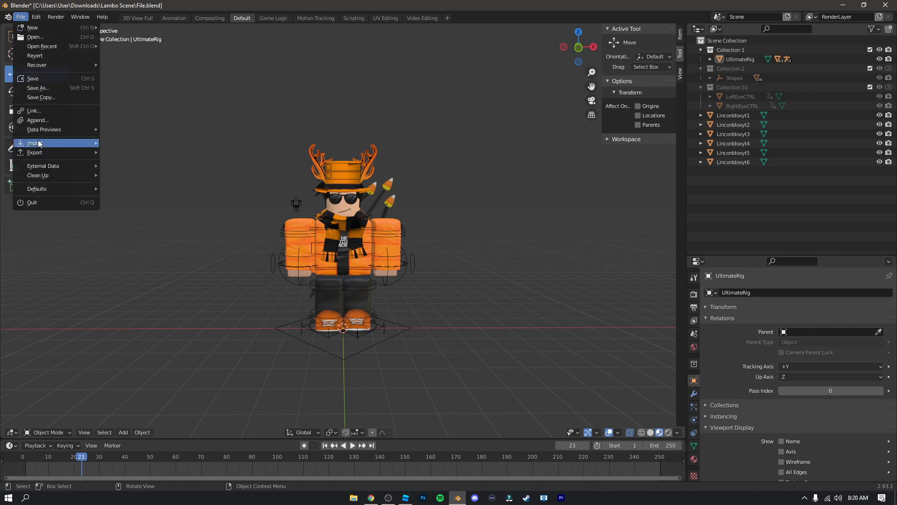
{"action": "mouse_move", "coordinate": [74, 142]}
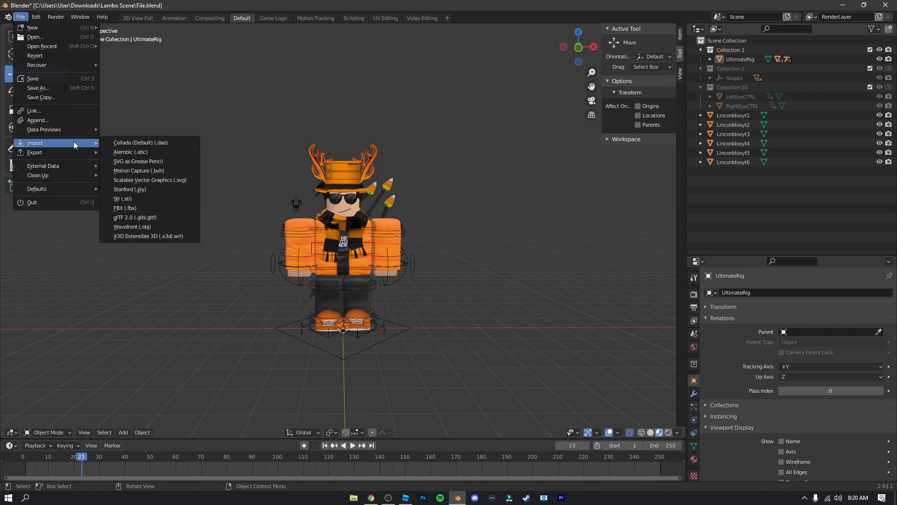
{"action": "left_click", "coordinate": [136, 225]}
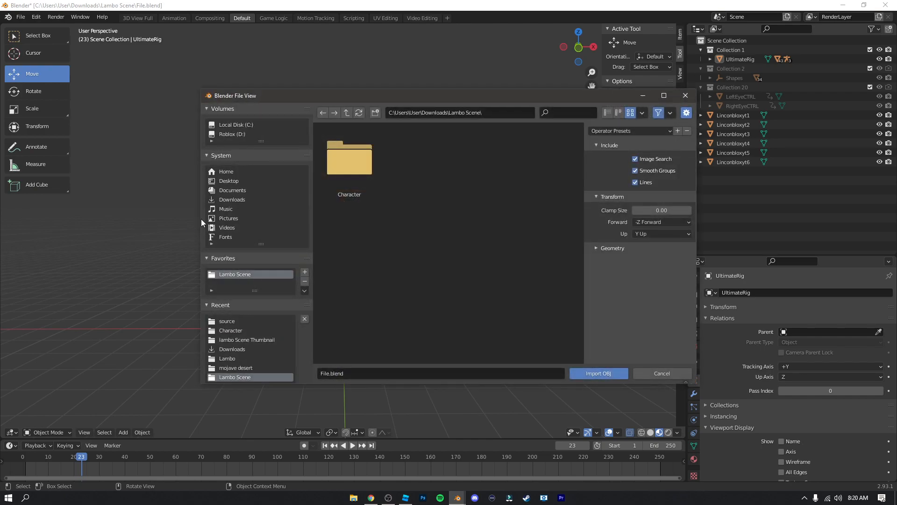
{"action": "left_click", "coordinate": [228, 200]}
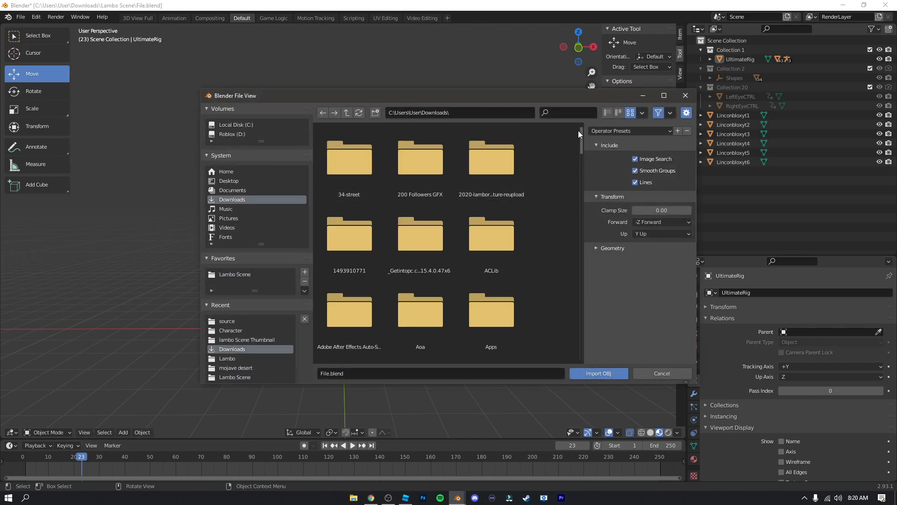
{"action": "type", "text": "dese"}
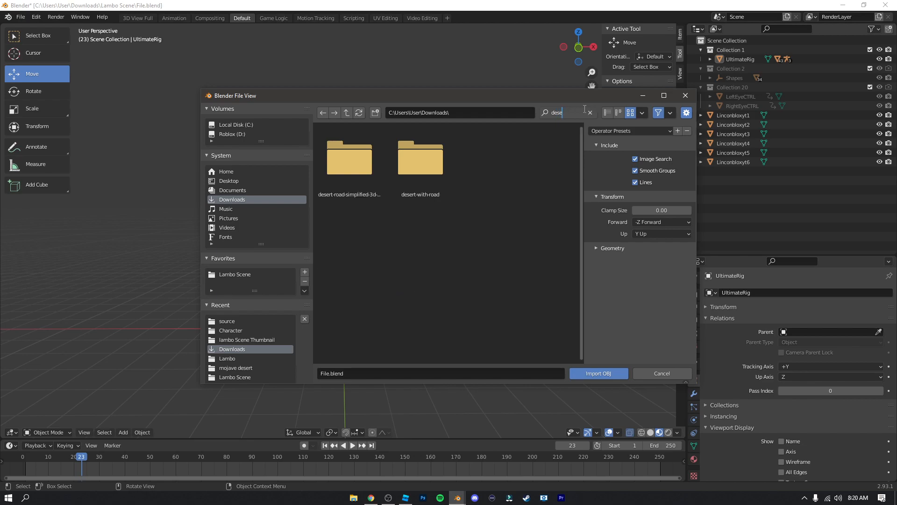
{"action": "double_click", "coordinate": [428, 167]}
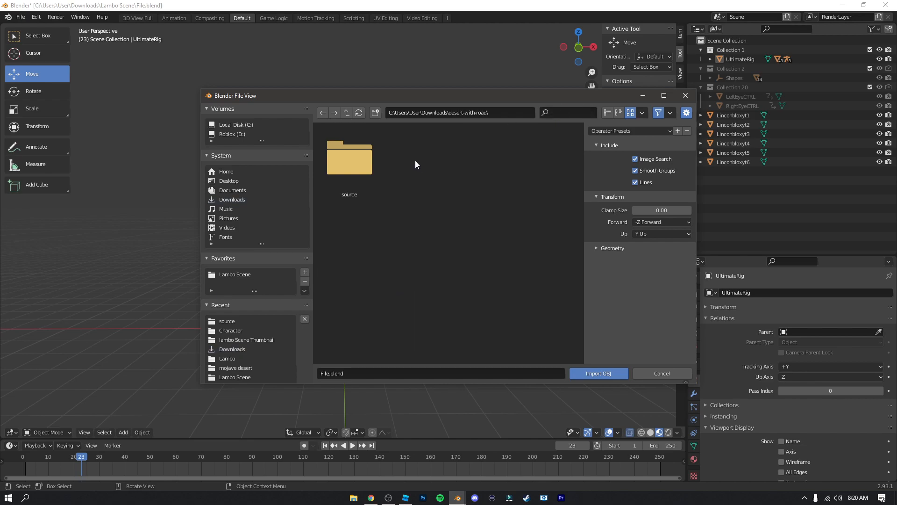
{"action": "double_click", "coordinate": [356, 156]}
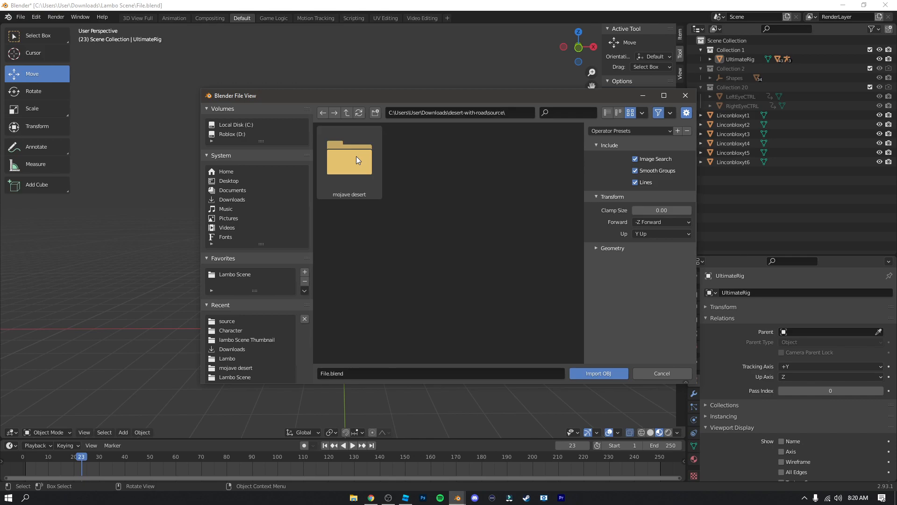
{"action": "double_click", "coordinate": [356, 156]}
{"action": "left_click", "coordinate": [435, 163]}
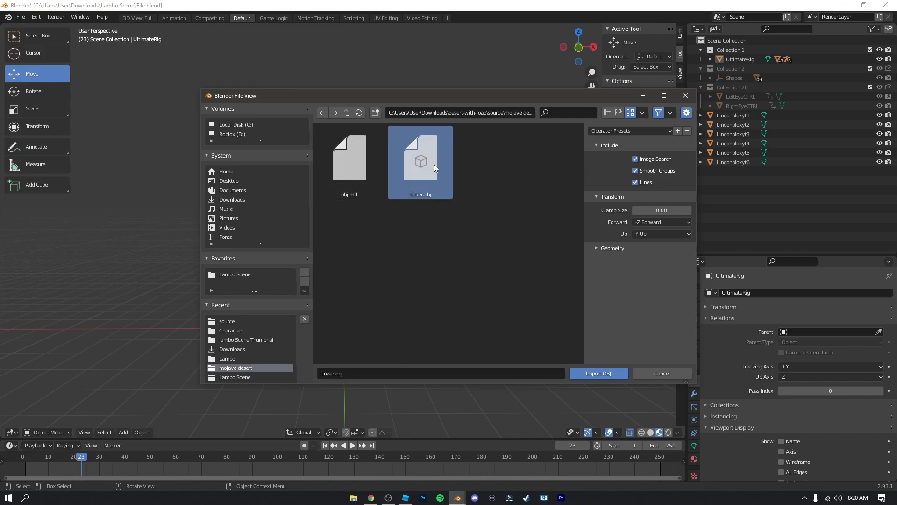
{"action": "left_click", "coordinate": [598, 373]}
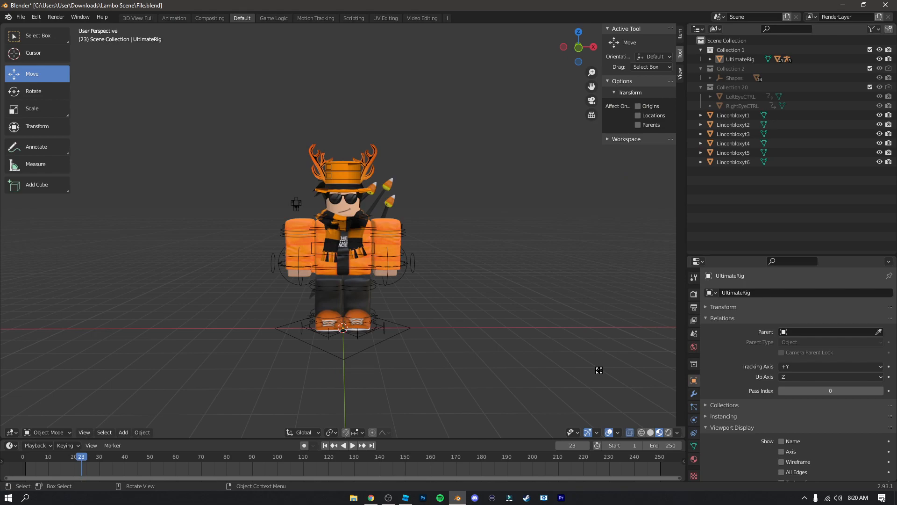
Rotate the imported desert terrain obj_0 by 90° about the global X axis
{"action": "scroll", "coordinate": [549, 357], "scroll_direction": "down", "scroll_amount": 6}
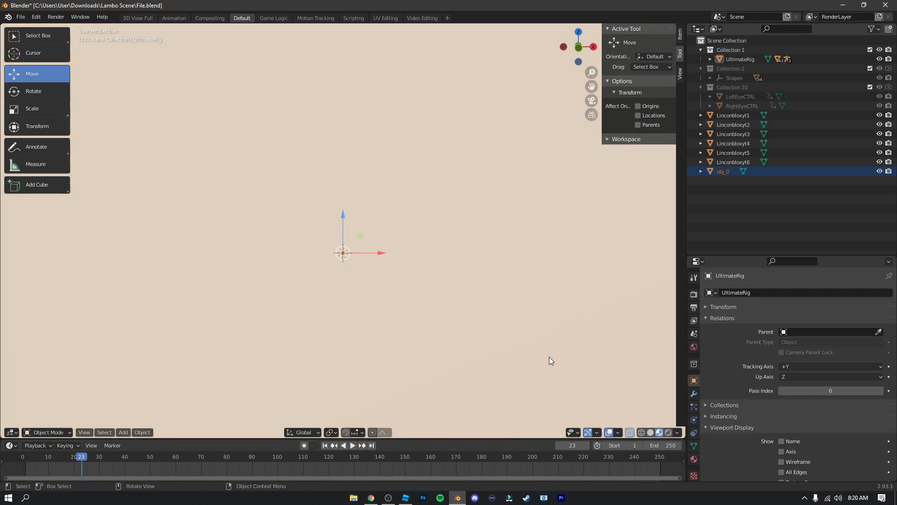
{"action": "scroll", "coordinate": [548, 357], "scroll_direction": "down", "scroll_amount": 5}
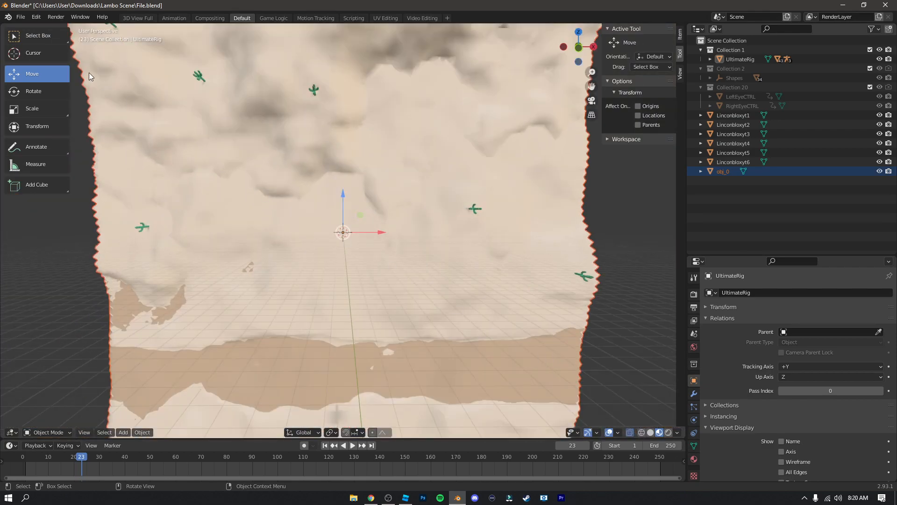
{"action": "left_click", "coordinate": [33, 91]}
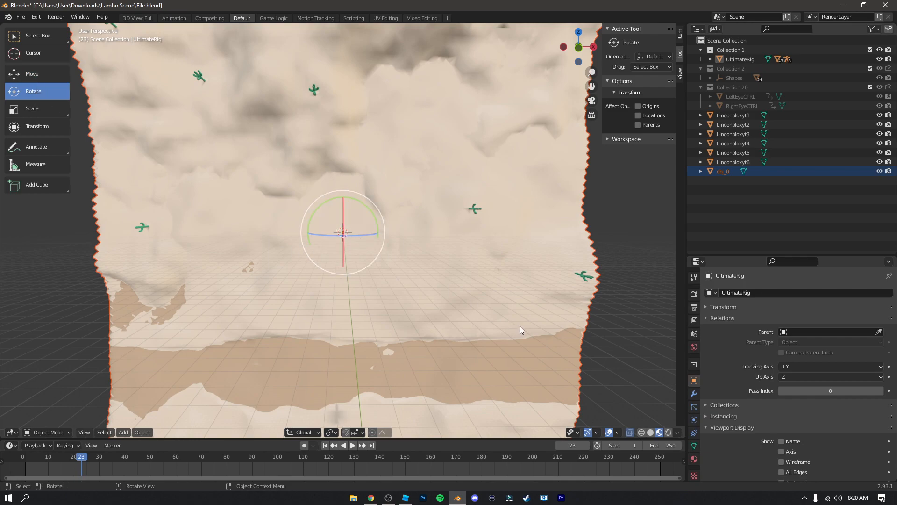
{"action": "key", "text": "r"}
{"action": "key", "text": "x"}
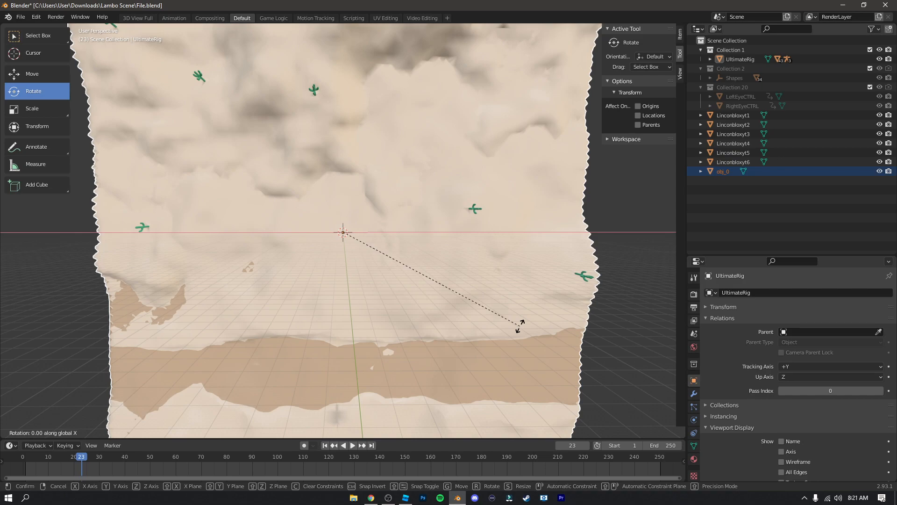
{"action": "type", "text": "90"}
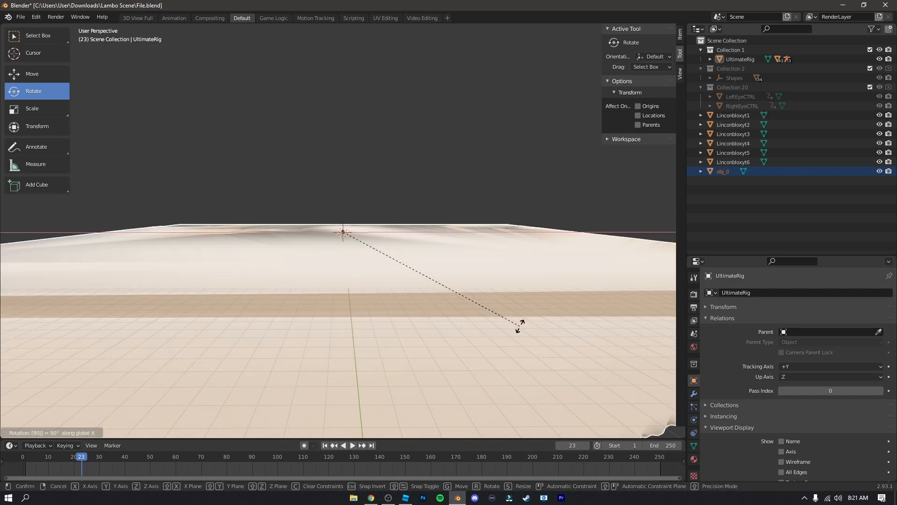
{"action": "key", "text": "Return"}
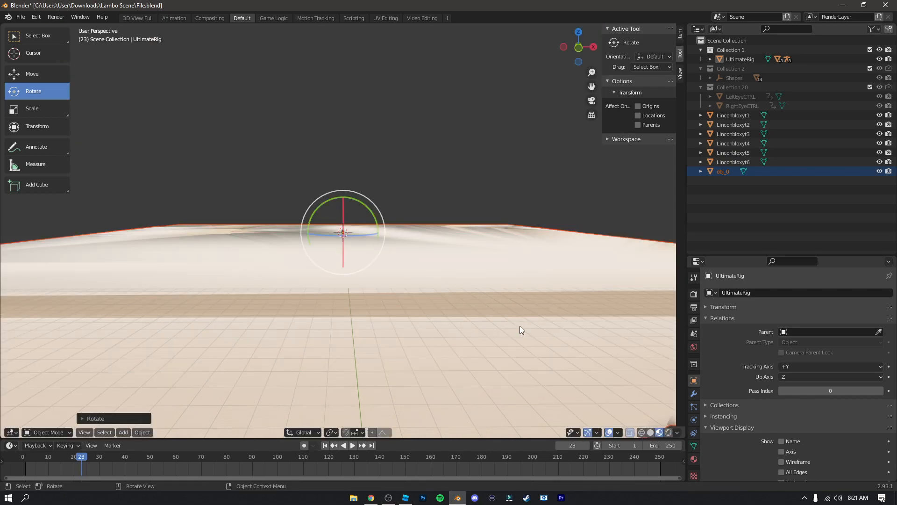
Turn the desert terrain over by rotating it 180° about the global X axis
{"action": "key", "text": "r"}
{"action": "key", "text": "z"}
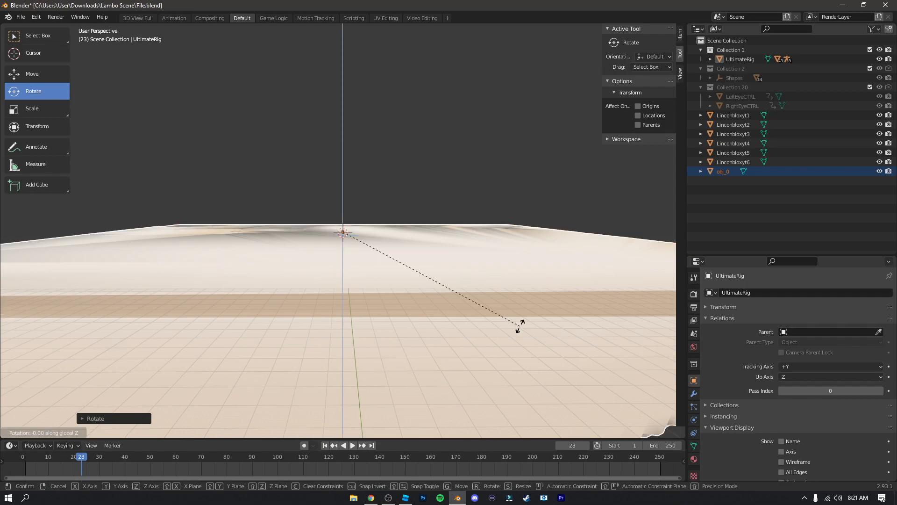
{"action": "key", "text": "x"}
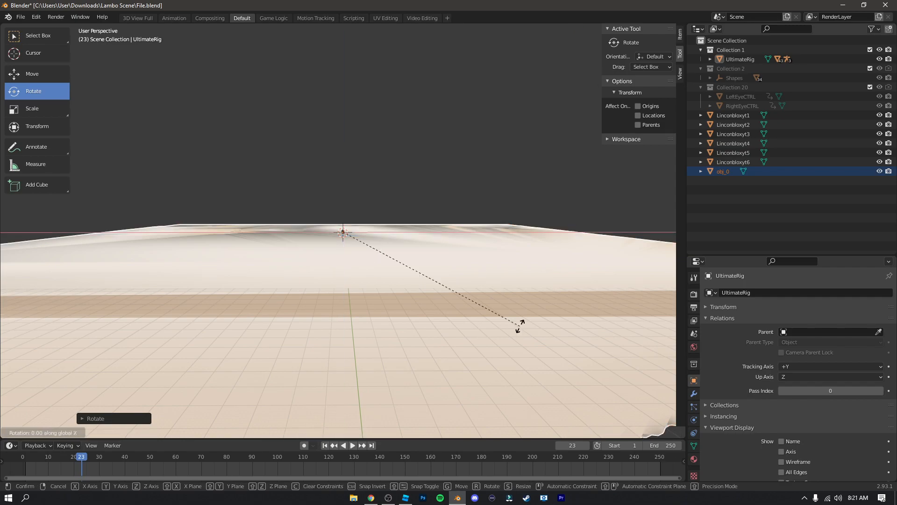
{"action": "type", "text": "180"}
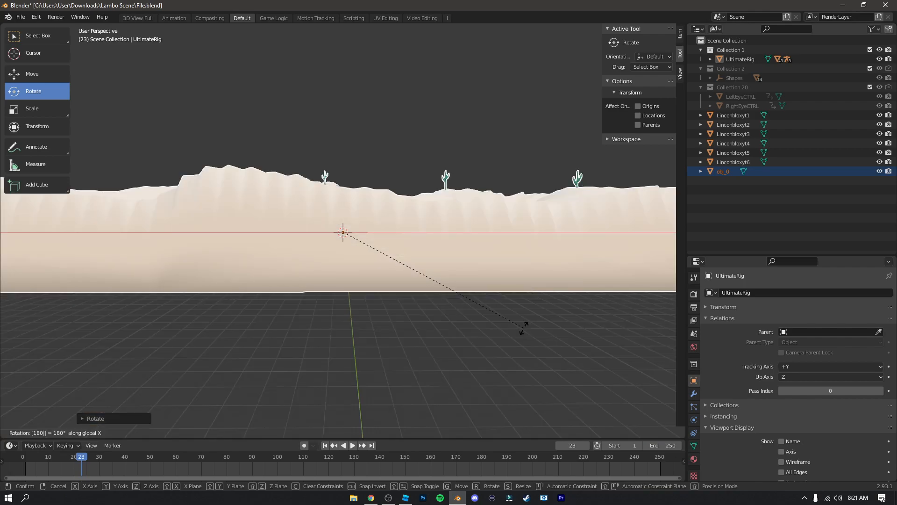
{"action": "key", "text": "Return"}
{"action": "middle_click_drag", "start_coordinate": [528, 327], "coordinate": [467, 281]}
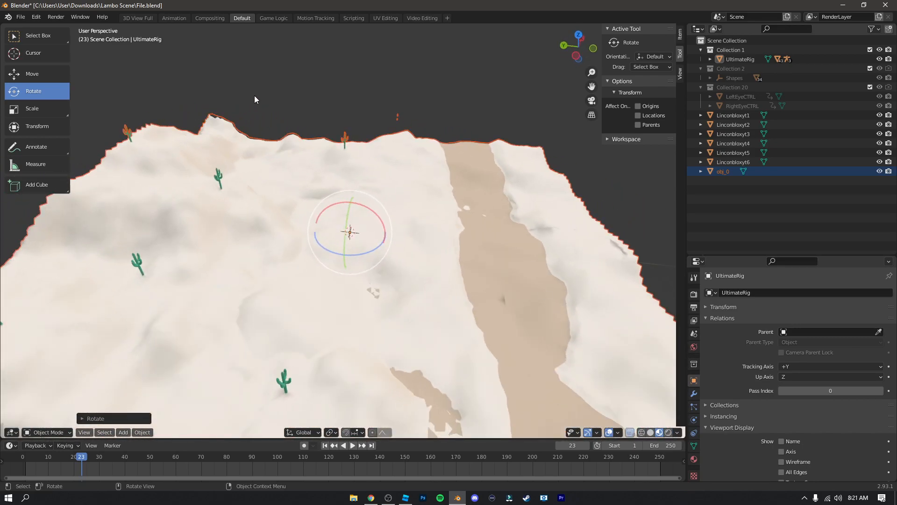
Raise UltimateRig above the desert surface with the Move tool and shift it across to the edge of the dirt road
{"action": "left_click", "coordinate": [40, 69]}
{"action": "left_click_drag", "start_coordinate": [350, 202], "coordinate": [352, 228]}
{"action": "key", "text": "ctrl+z"}
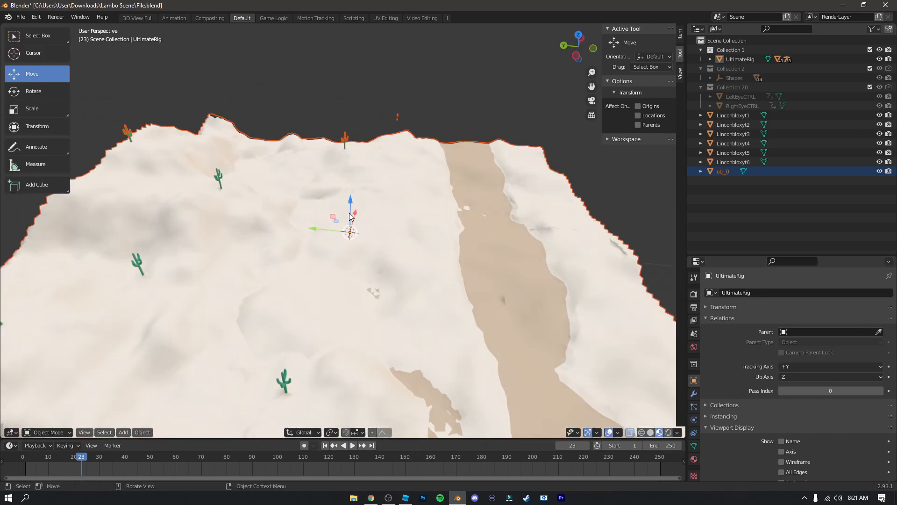
{"action": "left_click", "coordinate": [736, 58]}
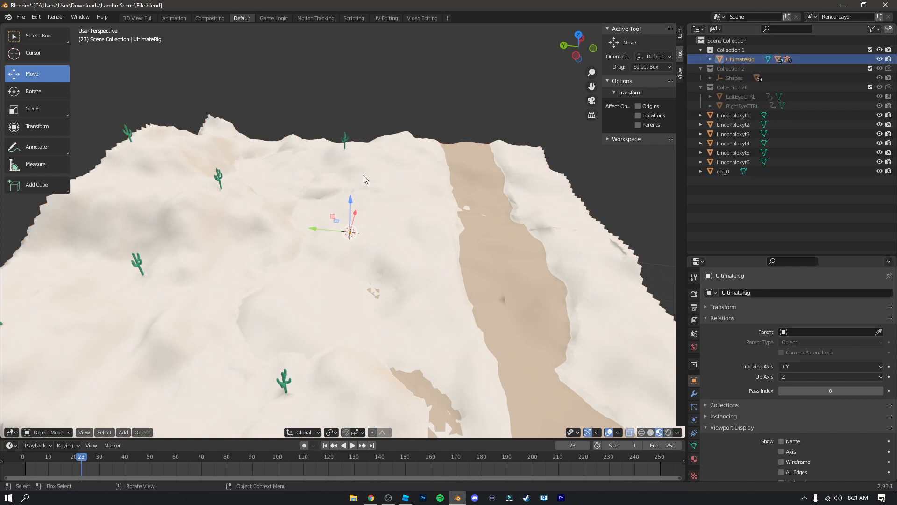
{"action": "left_click_drag", "start_coordinate": [349, 196], "coordinate": [344, 140]}
{"action": "left_click_drag", "start_coordinate": [315, 176], "coordinate": [476, 204]}
{"action": "left_click_drag", "start_coordinate": [526, 159], "coordinate": [501, 242]}
{"action": "left_click", "coordinate": [500, 242]}
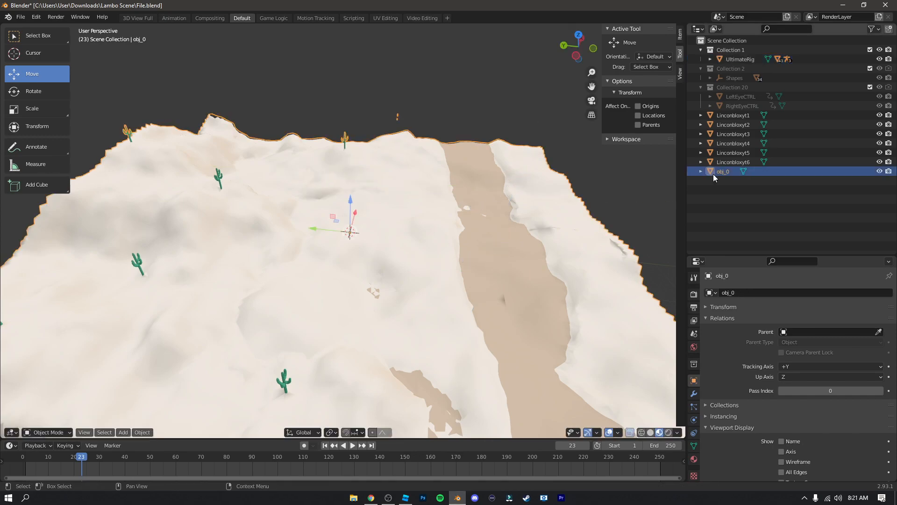
{"action": "left_click", "coordinate": [730, 60]}
{"action": "left_click_drag", "start_coordinate": [499, 252], "coordinate": [491, 167]}
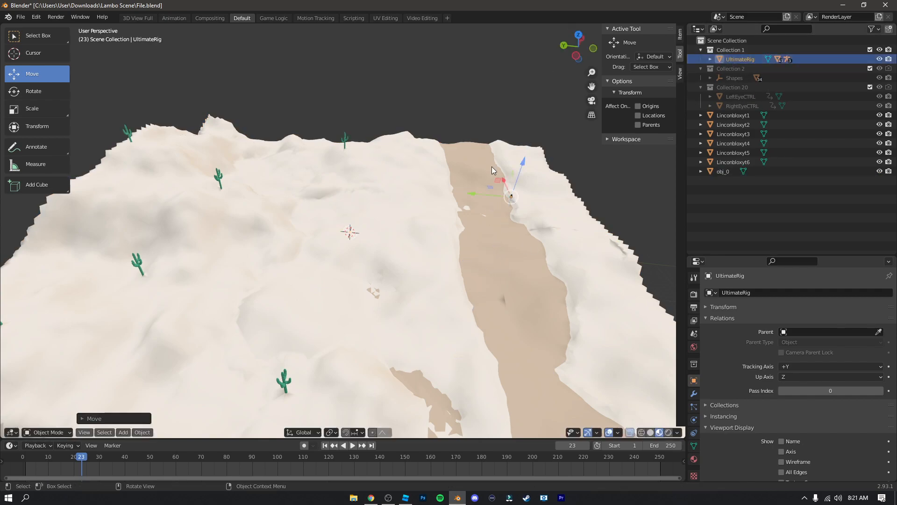
Fly through the desert terrain to examine the dirt road and where UltimateRig stands relative to it
{"action": "key", "text": "shift+grave"}
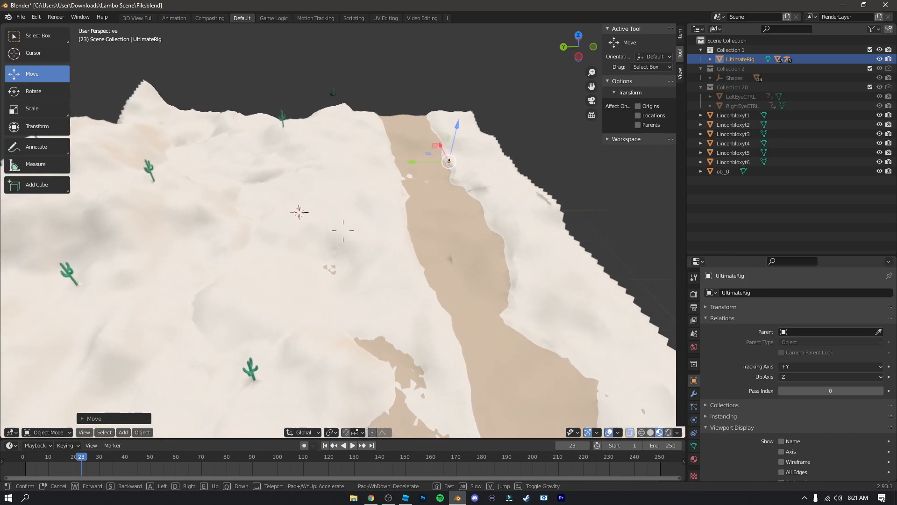
{"action": "key", "text": "w"}
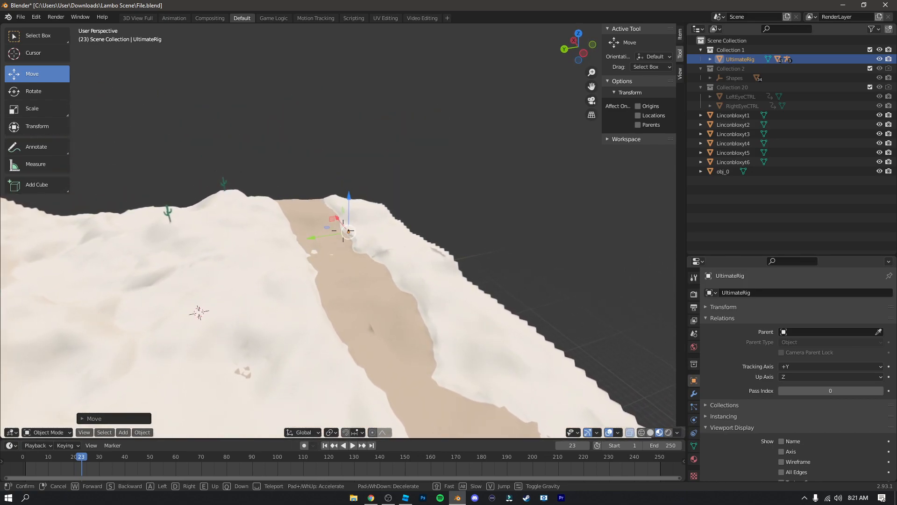
{"action": "key", "text": "w"}
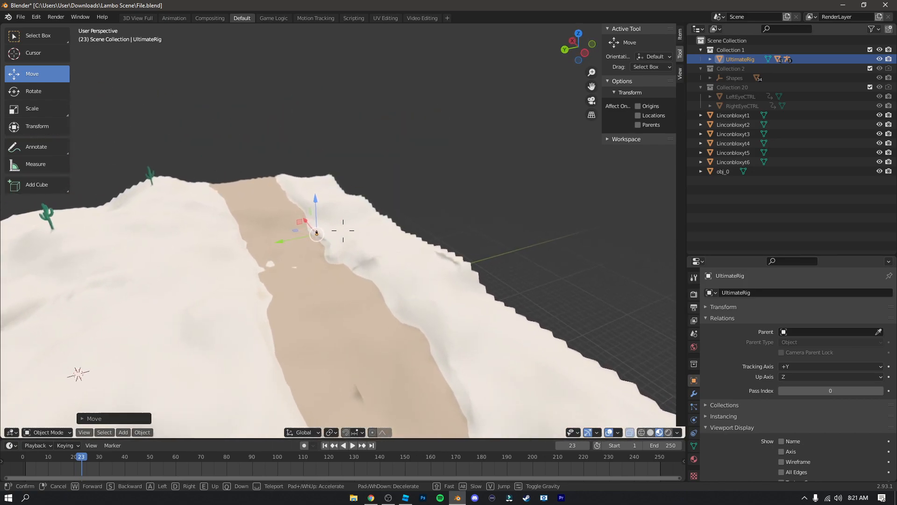
{"action": "key", "text": "w"}
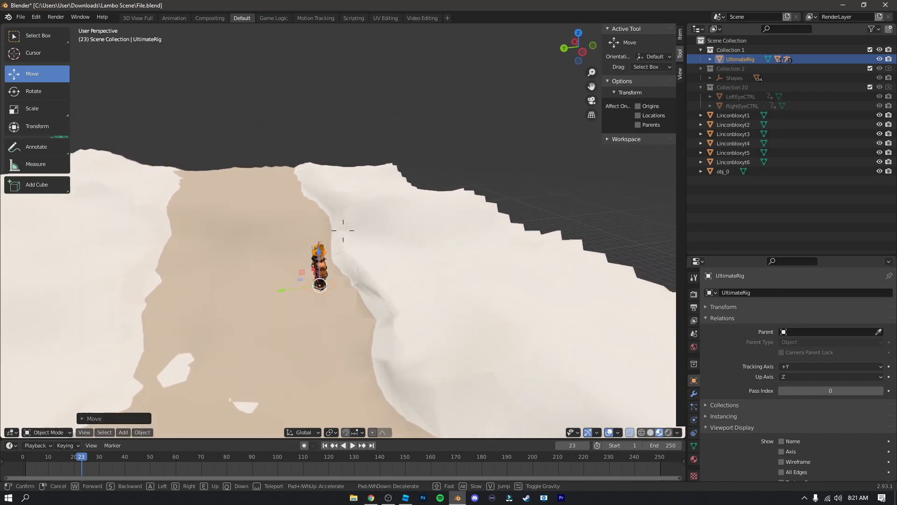
{"action": "key", "text": "s"}
{"action": "key", "text": "w"}
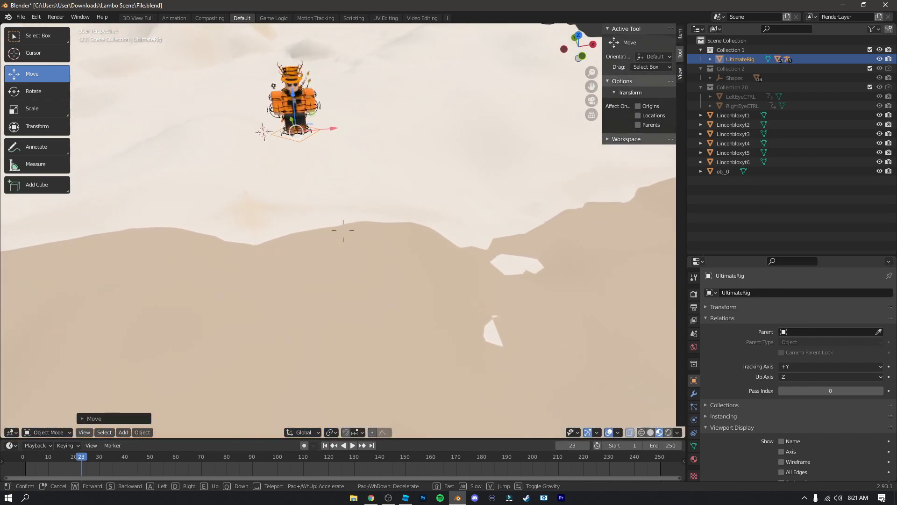
{"action": "key", "text": "s"}
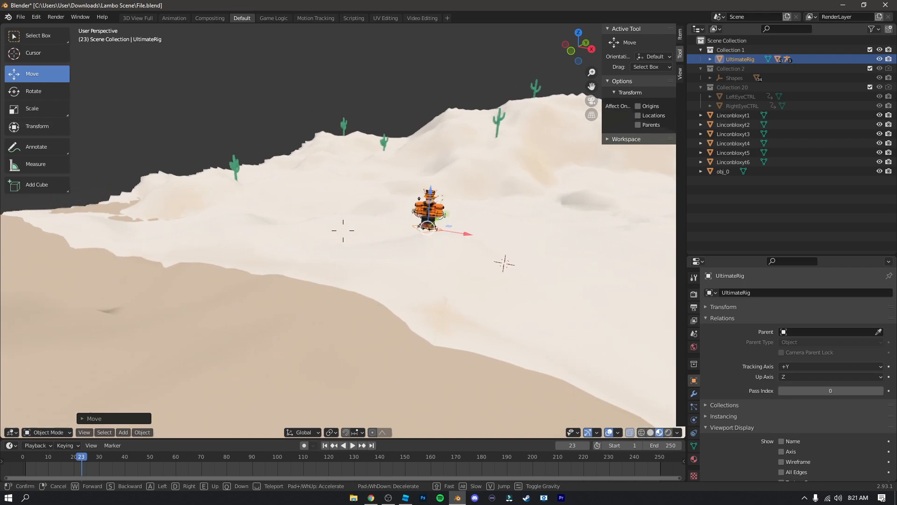
{"action": "key", "text": "w"}
{"action": "key", "text": "s"}
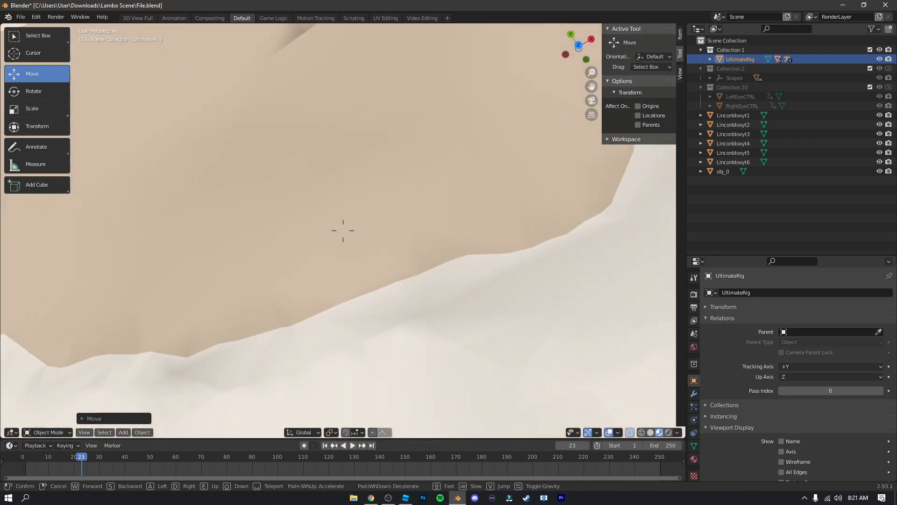
{"action": "key", "text": "w"}
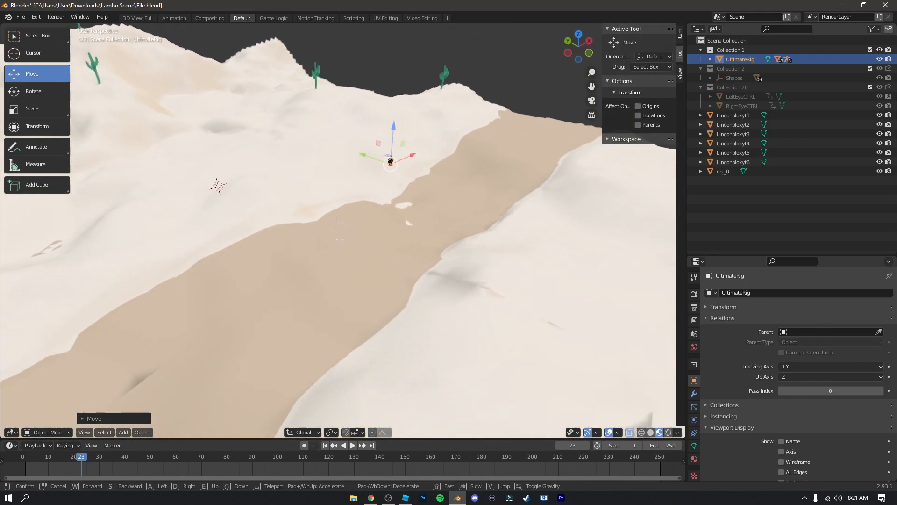
{"action": "key", "text": "d"}
{"action": "key", "text": "s"}
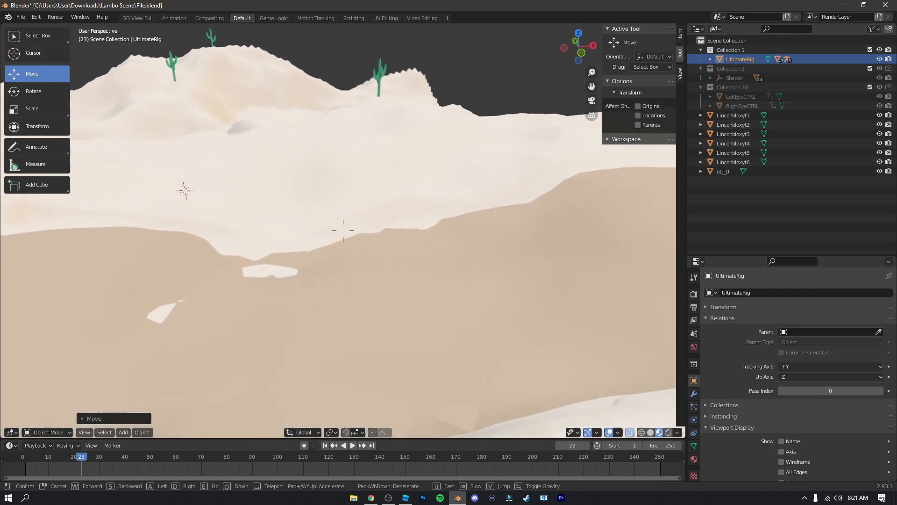
{"action": "key", "text": "s"}
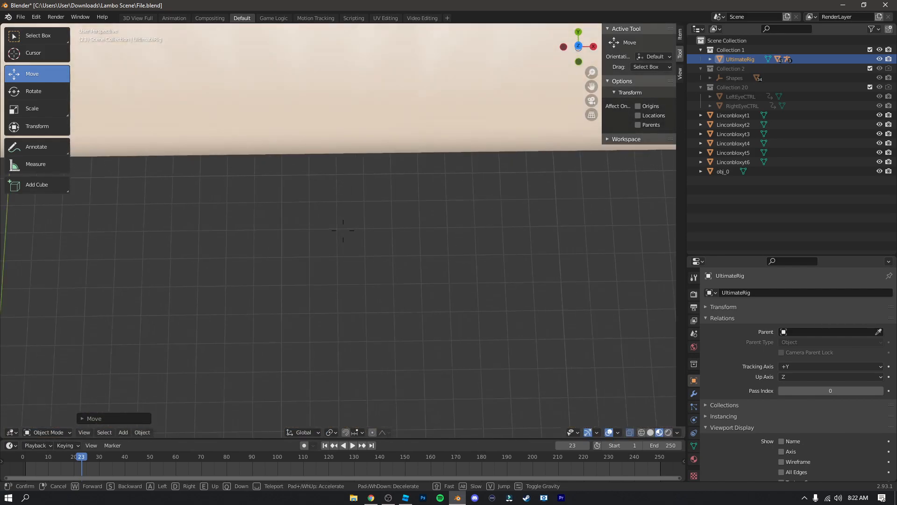
Move UltimateRig from the sand bank onto the dirt road and adjust its height above the road surface
{"action": "key", "text": "w"}
{"action": "key", "text": "a"}
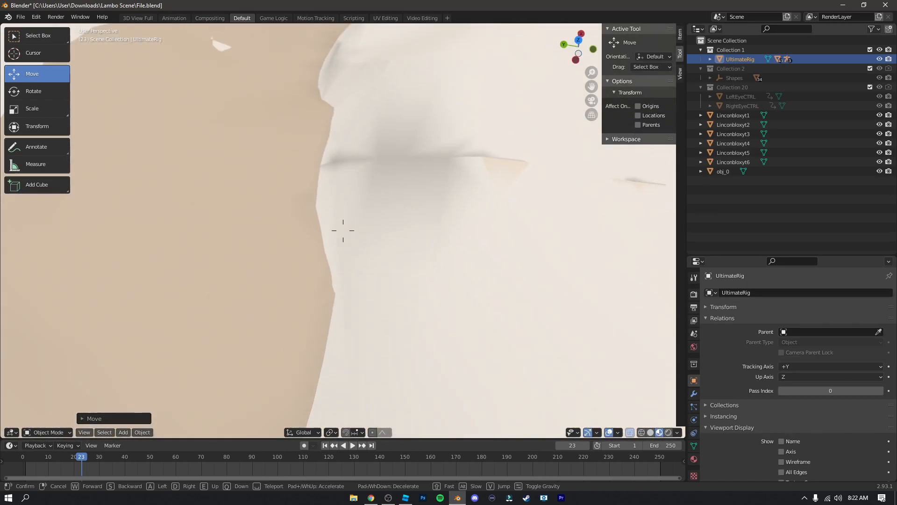
{"action": "left_click", "coordinate": [343, 230]}
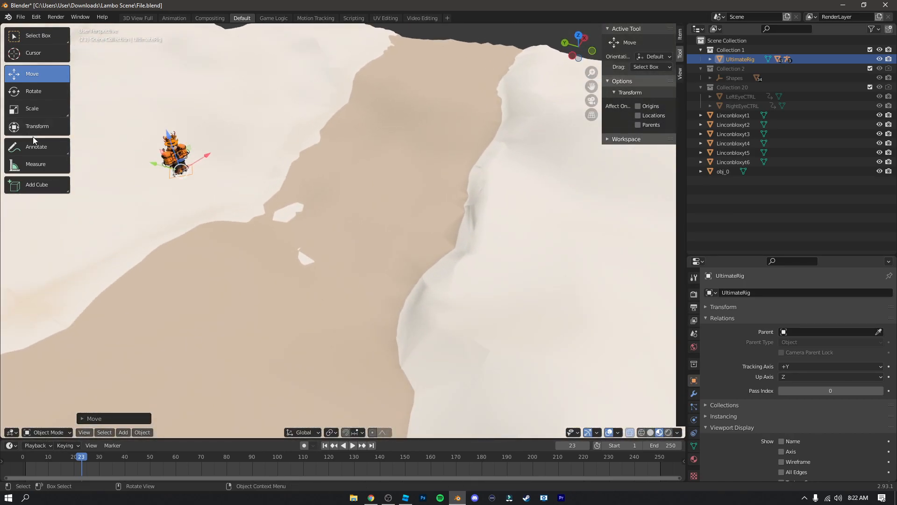
{"action": "left_click_drag", "start_coordinate": [203, 163], "coordinate": [369, 56]}
{"action": "left_click_drag", "start_coordinate": [359, 26], "coordinate": [355, 181]}
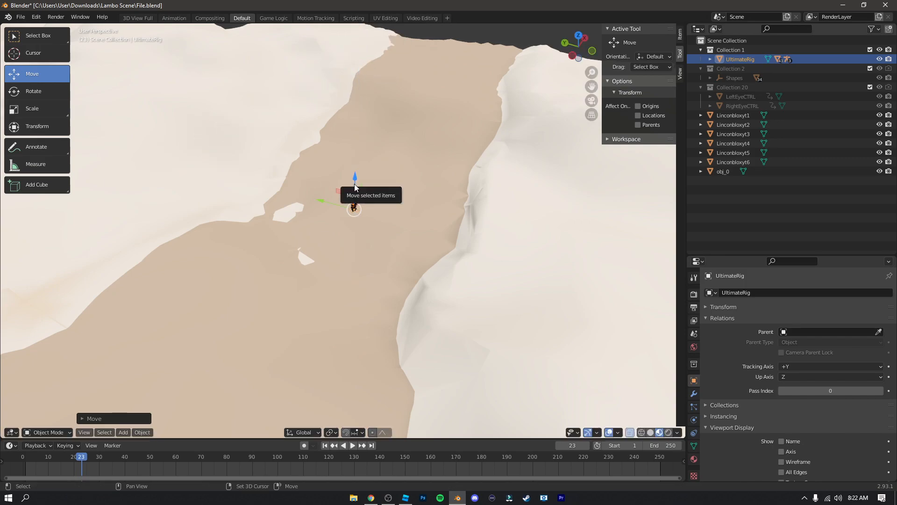
Move UltimateRig a long way down the dirt road along the X axis, to the small dip in the surface
{"action": "key", "text": "shift+grave"}
{"action": "key", "text": "w"}
{"action": "key", "text": "s"}
{"action": "key", "text": "s"}
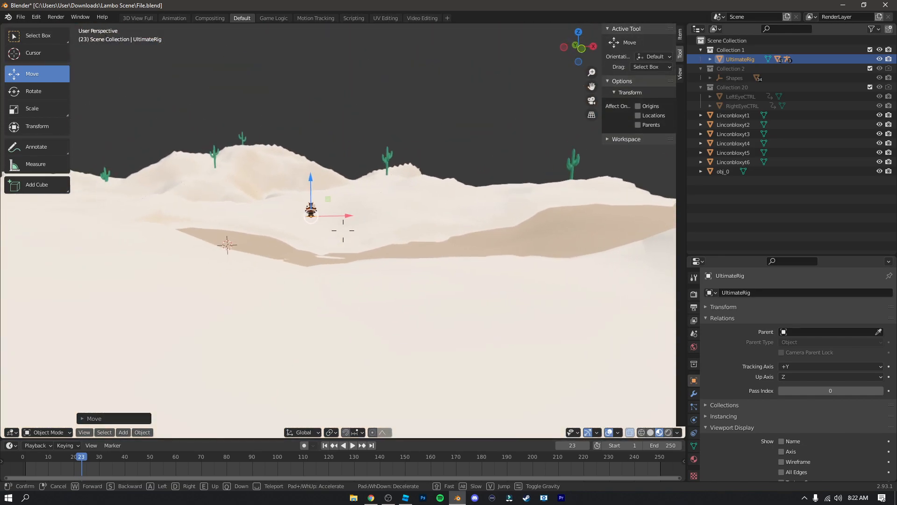
{"action": "key", "text": "w"}
{"action": "key", "text": "e"}
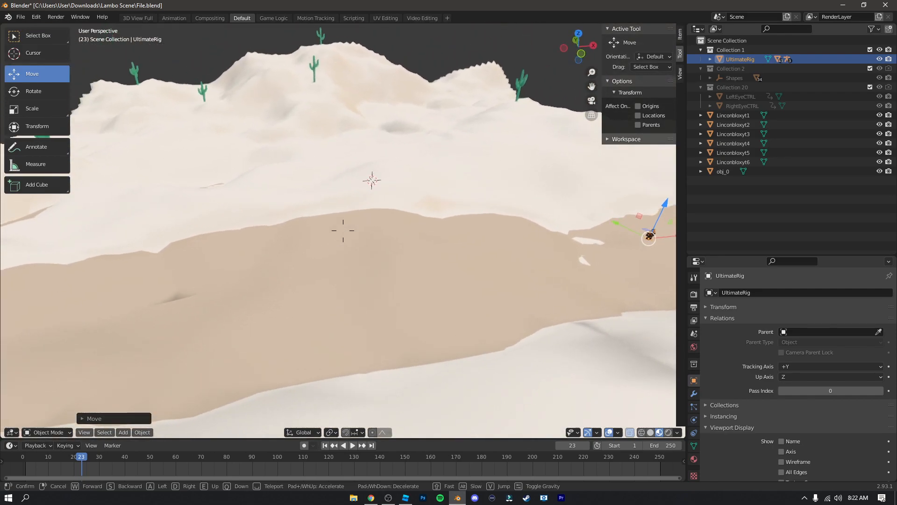
{"action": "key", "text": "d"}
{"action": "left_click", "coordinate": [343, 231]}
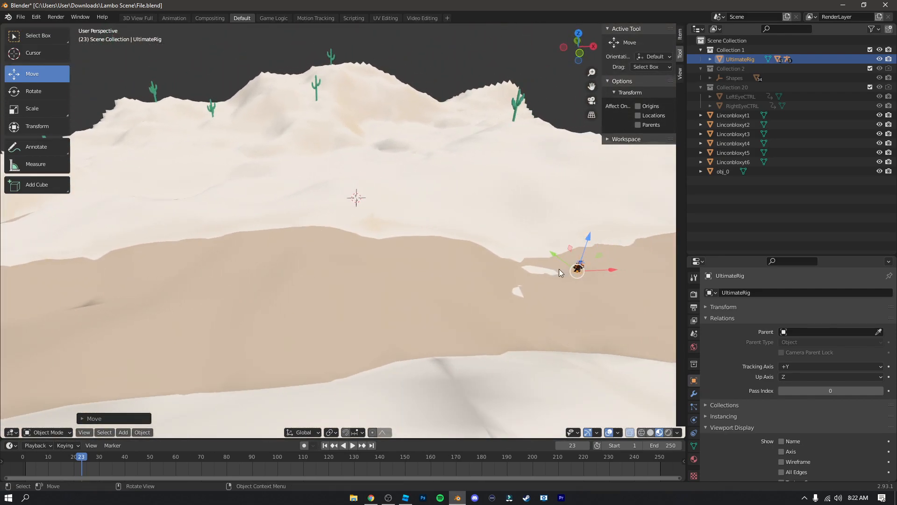
{"action": "left_click_drag", "start_coordinate": [615, 277], "coordinate": [49, 266]}
Shift UltimateRig to the side of the small dip and lower it closer to the road surface
{"action": "key", "text": "shift+grave"}
{"action": "key", "text": "a"}
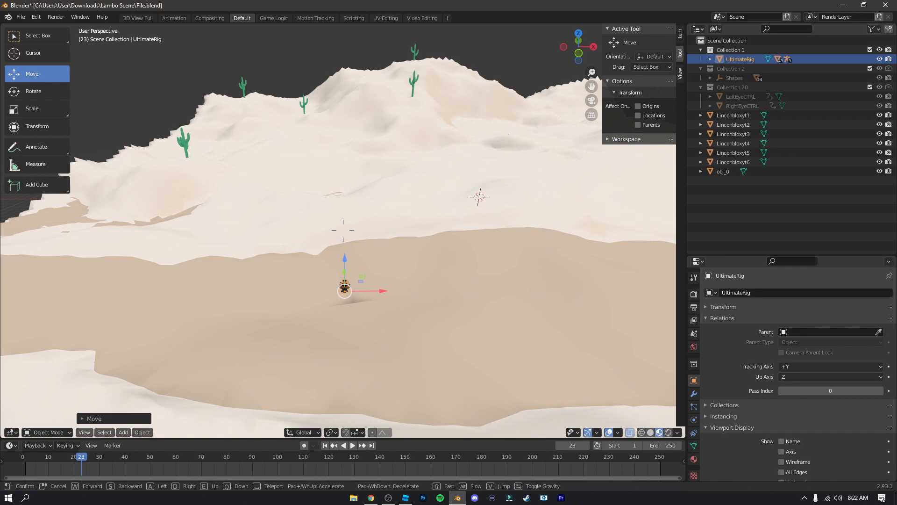
{"action": "key", "text": "w"}
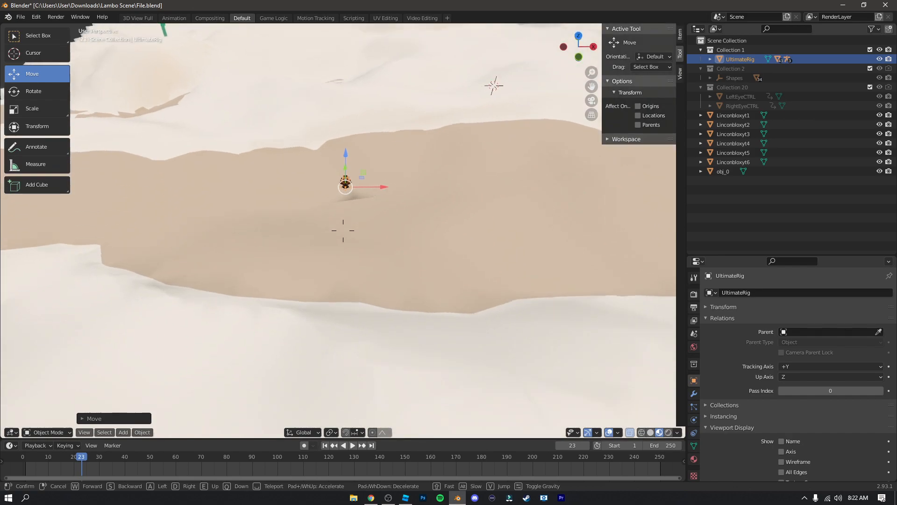
{"action": "left_click", "coordinate": [343, 230]}
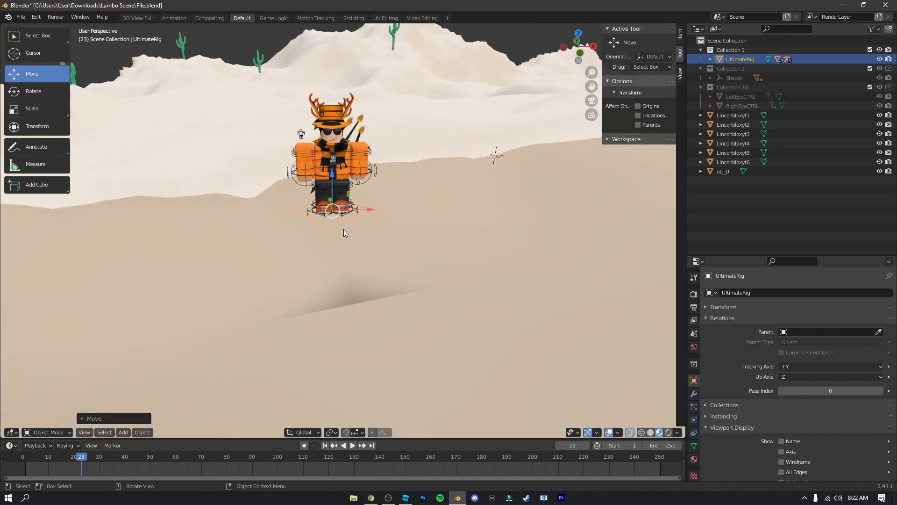
{"action": "left_click_drag", "start_coordinate": [366, 206], "coordinate": [201, 387]}
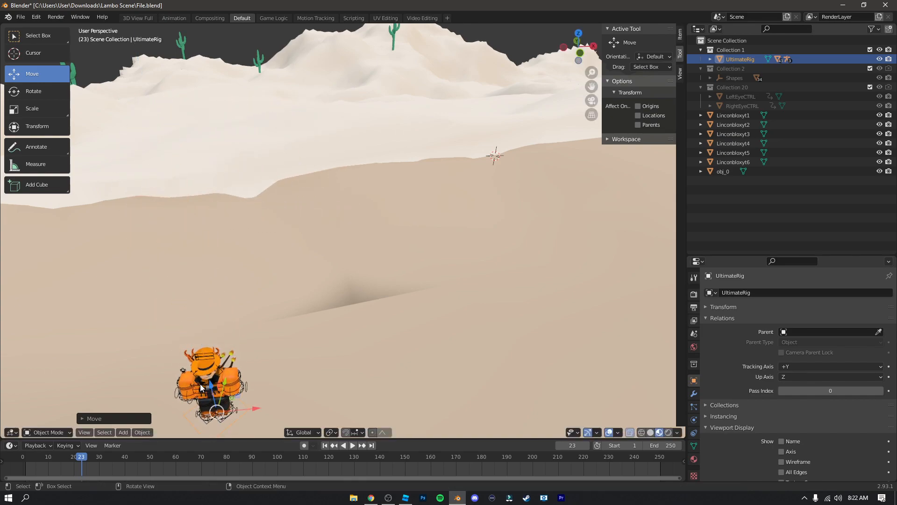
Move UltimateRig along the X axis onto the open stretch of road, well away from the small dip
{"action": "scroll", "coordinate": [200, 388], "scroll_direction": "down", "scroll_amount": 3}
{"action": "key", "text": "shift+grave"}
{"action": "key", "text": "w"}
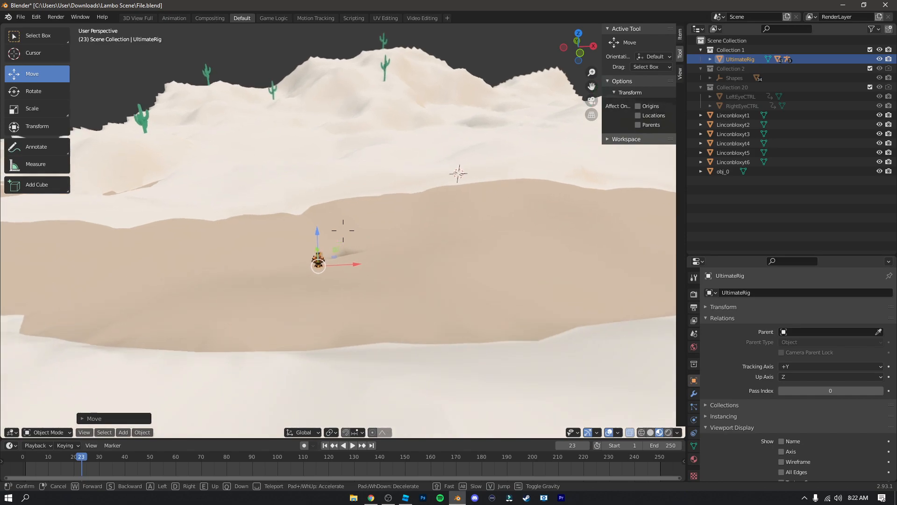
{"action": "key", "text": "w"}
{"action": "key", "text": "a"}
{"action": "key", "text": "d"}
{"action": "key", "text": "a"}
{"action": "key", "text": "d"}
{"action": "left_click", "coordinate": [343, 230]}
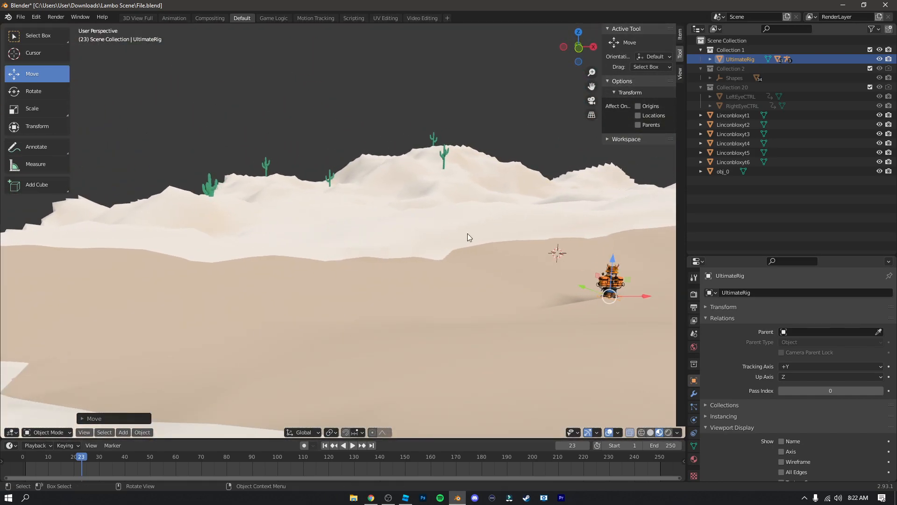
{"action": "left_click_drag", "start_coordinate": [647, 296], "coordinate": [417, 282]}
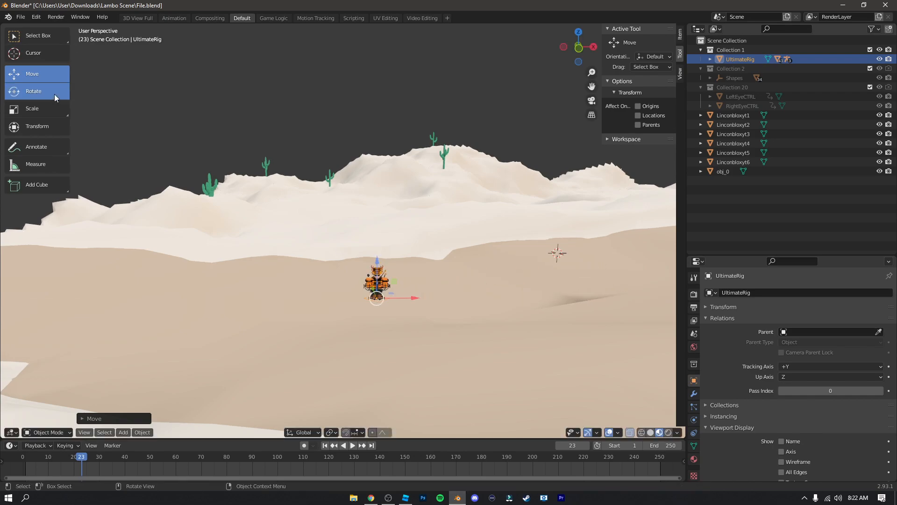
Turn UltimateRig slightly with the Rotate tool and check its stance against the cactus hills
{"action": "left_click", "coordinate": [30, 92]}
{"action": "left_click_drag", "start_coordinate": [398, 311], "coordinate": [383, 307]}
{"action": "key", "text": "shift+grave"}
{"action": "key", "text": "w"}
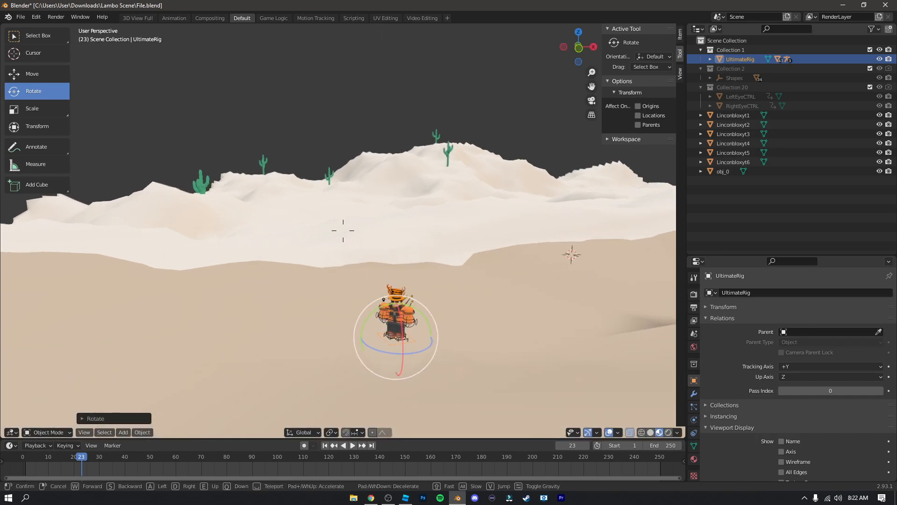
{"action": "key", "text": "w"}
{"action": "key", "text": "a"}
{"action": "key", "text": "w"}
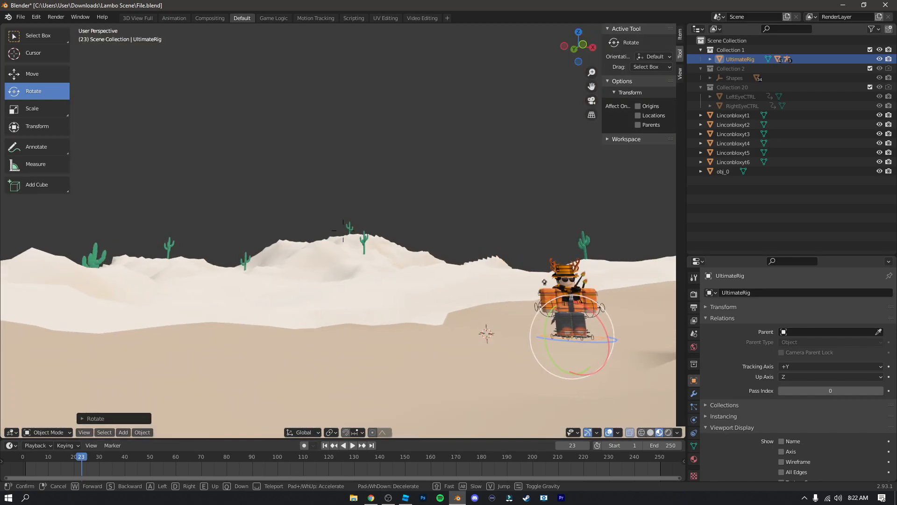
{"action": "left_click", "coordinate": [344, 234]}
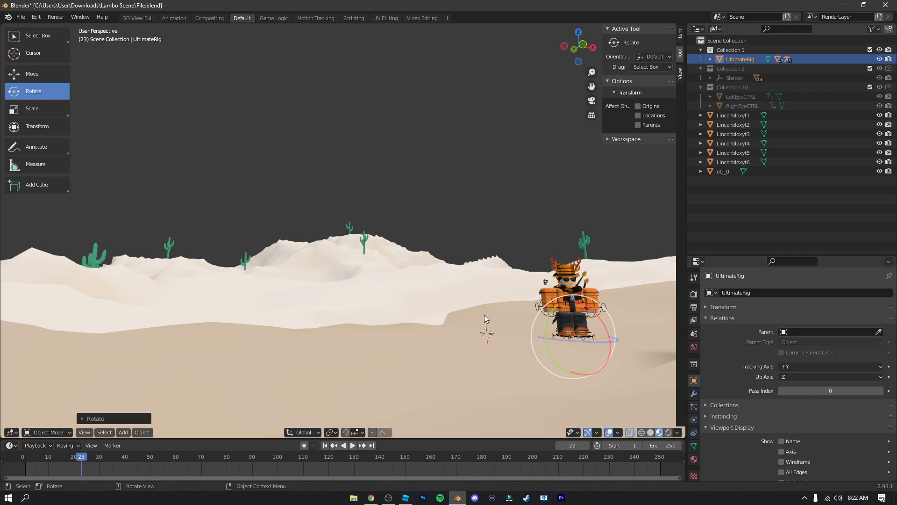
Lower UltimateRig with the Move tool until its feet meet the road, and shift it a little further along X
{"action": "middle_click_drag", "start_coordinate": [484, 314], "coordinate": [481, 316]}
{"action": "scroll", "coordinate": [392, 369], "scroll_direction": "down", "scroll_amount": 1}
{"action": "scroll", "coordinate": [392, 369], "scroll_direction": "down", "scroll_amount": 2}
{"action": "key", "text": "shift+grave"}
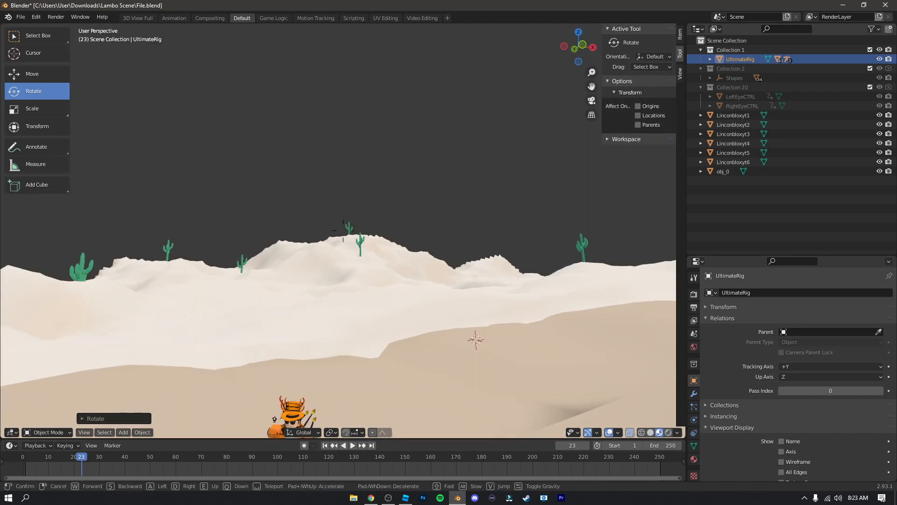
{"action": "key", "text": "w"}
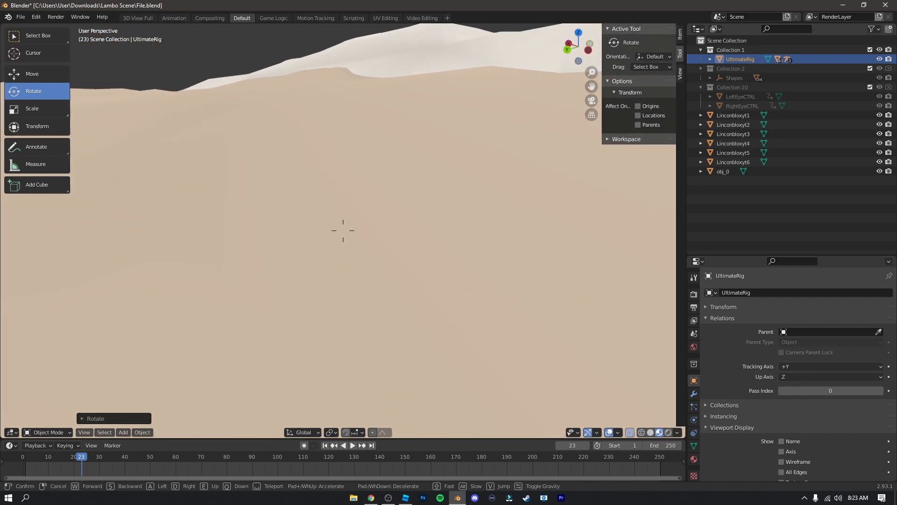
{"action": "key", "text": "s"}
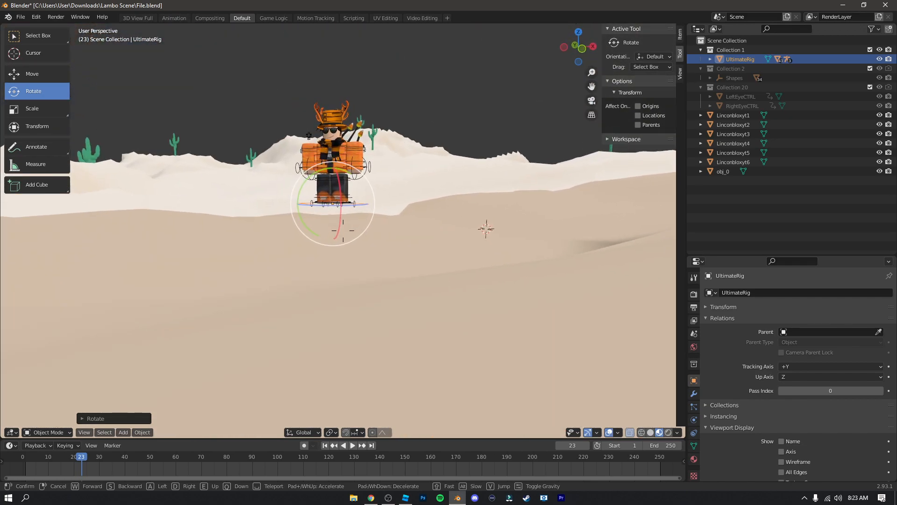
{"action": "left_click", "coordinate": [343, 231]}
{"action": "left_click", "coordinate": [27, 73]}
{"action": "left_click_drag", "start_coordinate": [334, 170], "coordinate": [312, 249]}
{"action": "left_click_drag", "start_coordinate": [364, 282], "coordinate": [270, 281]}
{"action": "left_click_drag", "start_coordinate": [237, 252], "coordinate": [231, 268]}
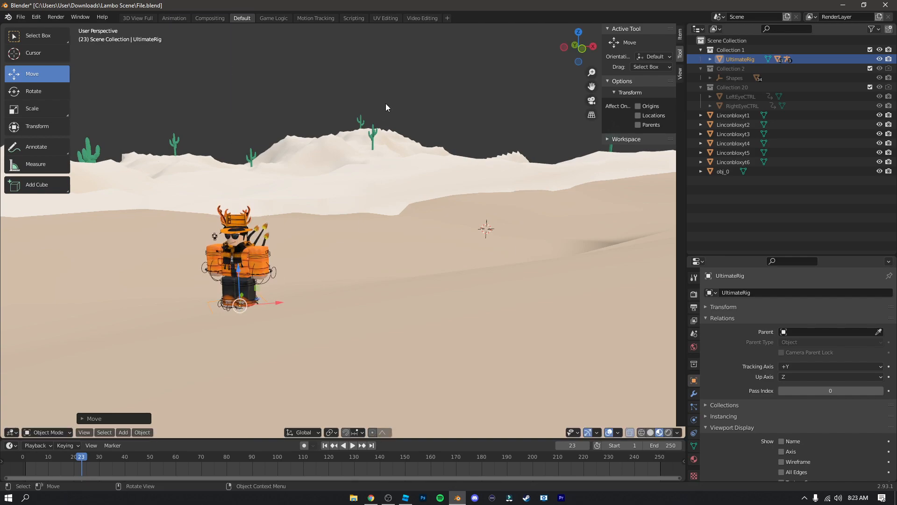
{"action": "left_click", "coordinate": [326, 84]}
{"action": "scroll", "coordinate": [383, 241], "scroll_direction": "down", "scroll_amount": 1}
{"action": "scroll", "coordinate": [383, 242], "scroll_direction": "up", "scroll_amount": 1}
Switch to Roblox Studio, search the Toolbox models for lamborghini and insert the green 2019 Lamborghini Aventador SVJ
{"action": "left_click", "coordinate": [406, 497]}
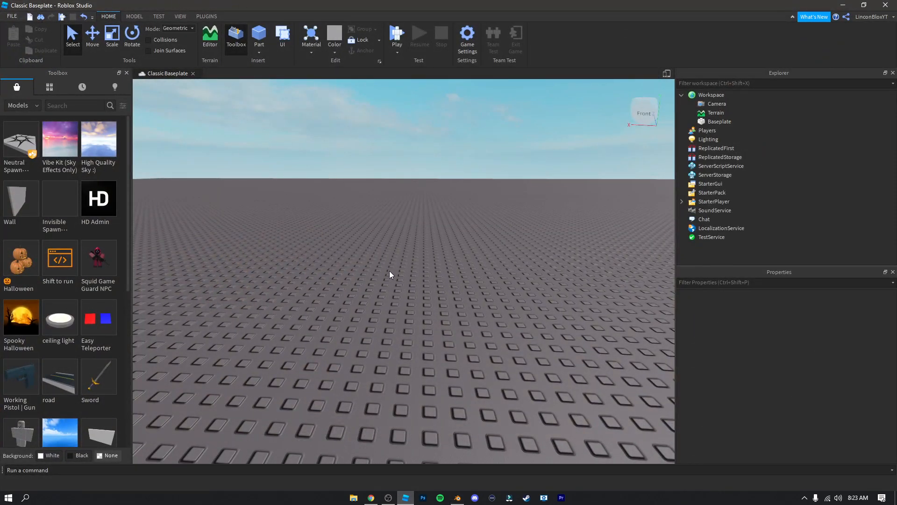
{"action": "left_click", "coordinate": [72, 106]}
{"action": "type", "text": "lam"}
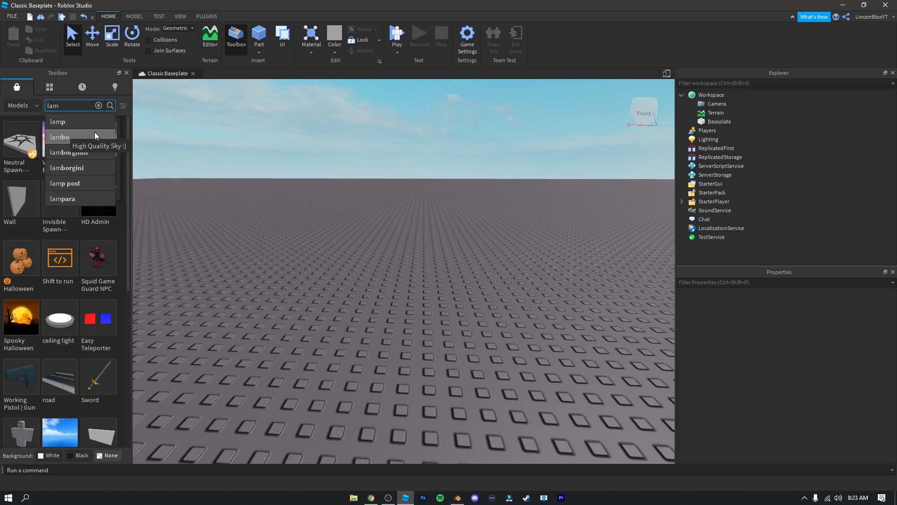
{"action": "left_click", "coordinate": [77, 154]}
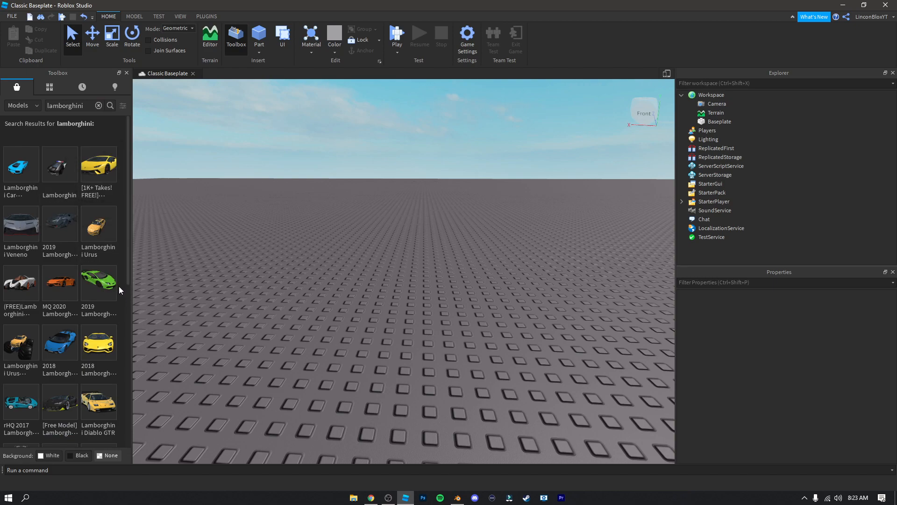
{"action": "left_click", "coordinate": [103, 303]}
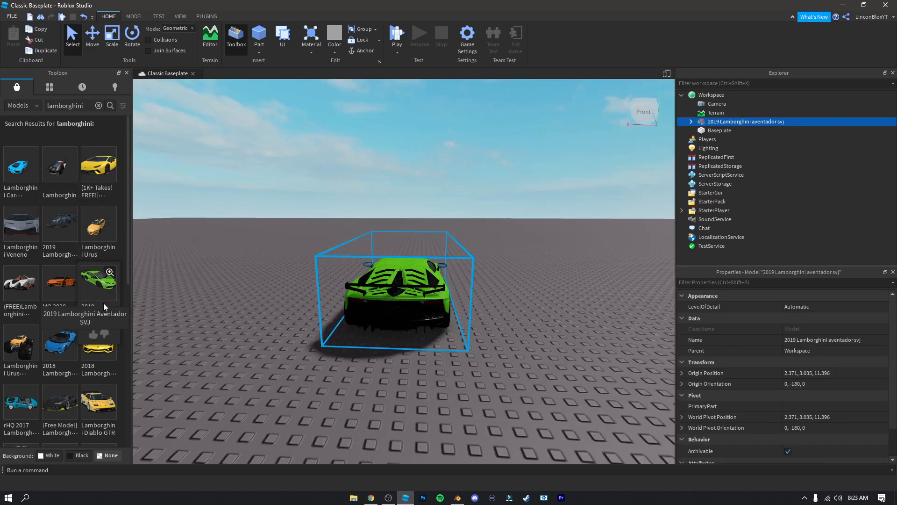
{"action": "mouse_move", "coordinate": [72, 284]}
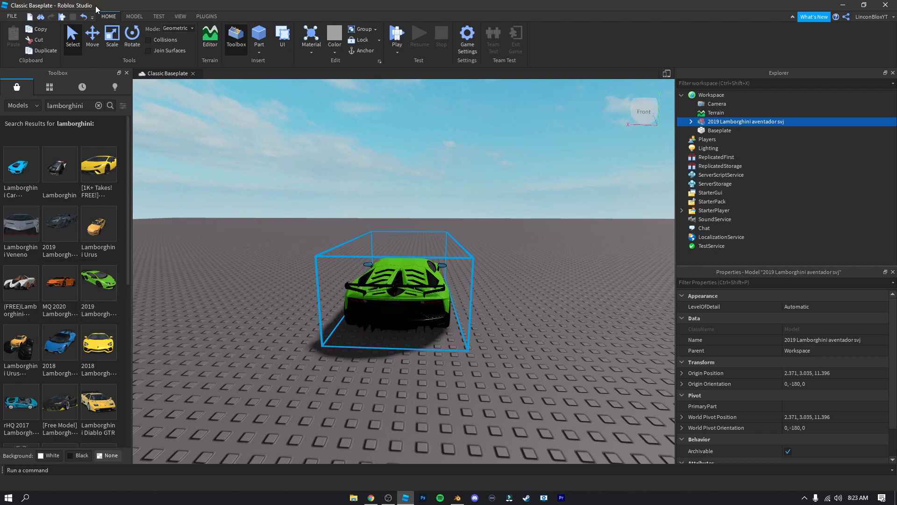
Close the Toolbox and start an Export Selection of the 2019 Lamborghini aventador svj model from the Explorer
{"action": "left_click", "coordinate": [127, 73]}
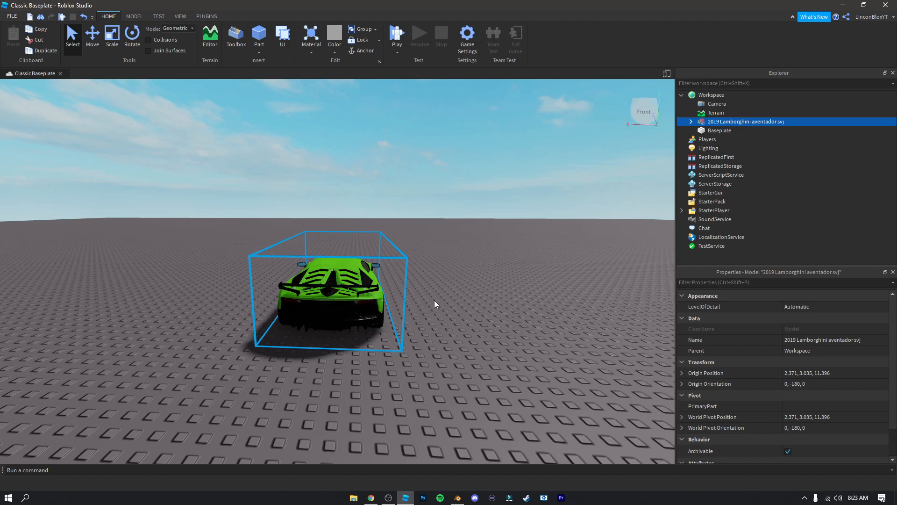
{"action": "scroll", "coordinate": [427, 302], "scroll_direction": "up", "scroll_amount": 5}
{"action": "key", "text": "d"}
{"action": "right_click_drag", "start_coordinate": [396, 280], "coordinate": [399, 283]}
{"action": "key", "text": "a"}
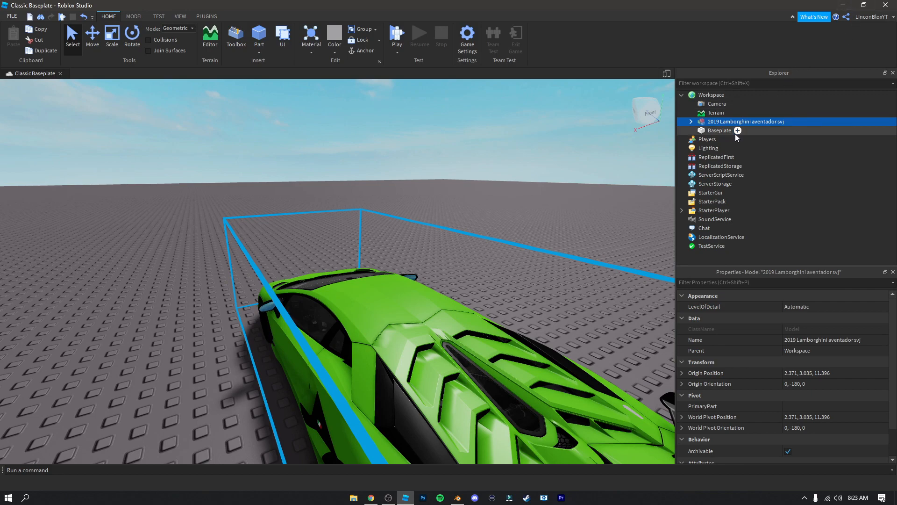
{"action": "right_click", "coordinate": [728, 123]}
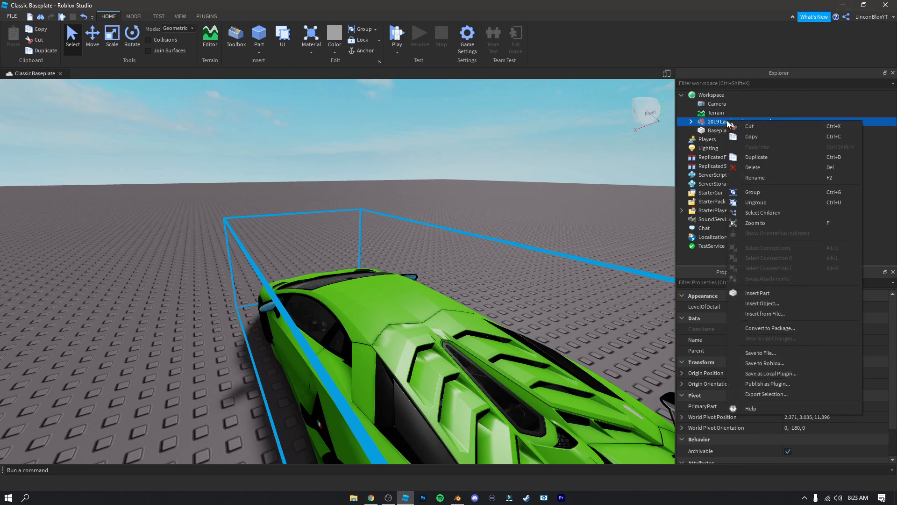
{"action": "left_click", "coordinate": [766, 394]}
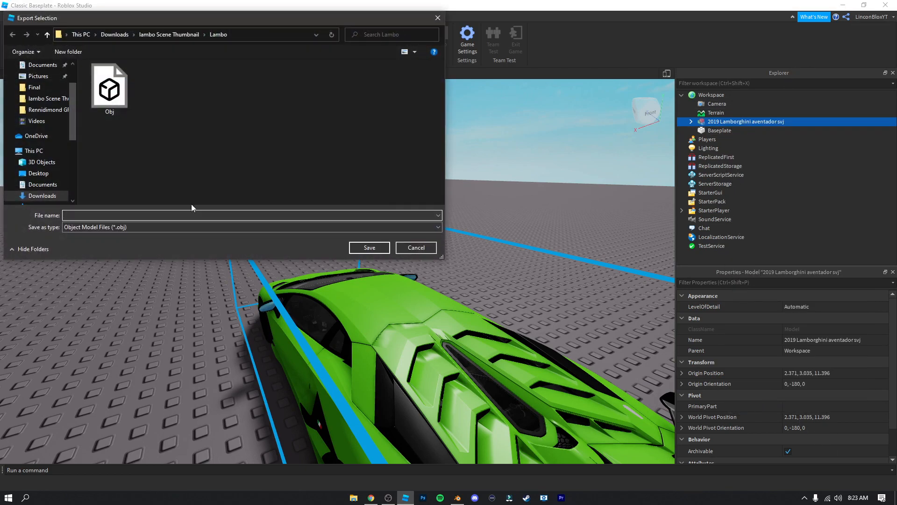
Browse to Downloads > Lambo Scene for the export and create a new folder there named Lambo
{"action": "scroll", "coordinate": [60, 88], "scroll_direction": "up", "scroll_amount": 3}
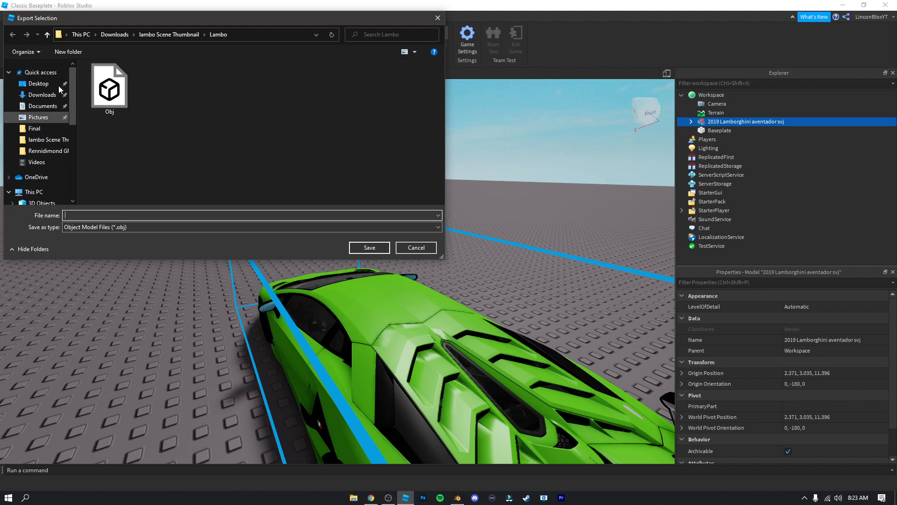
{"action": "left_click", "coordinate": [41, 84]}
{"action": "left_click", "coordinate": [45, 95]}
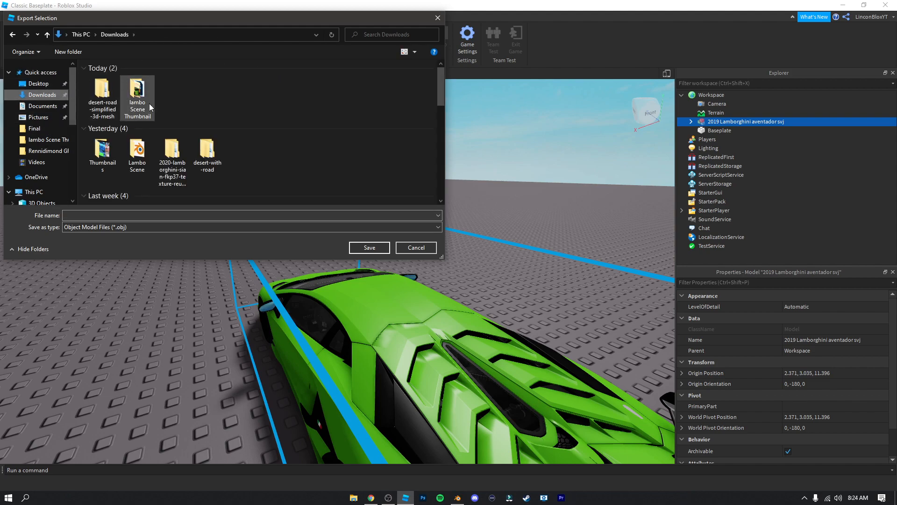
{"action": "double_click", "coordinate": [137, 155]}
{"action": "right_click", "coordinate": [133, 99]}
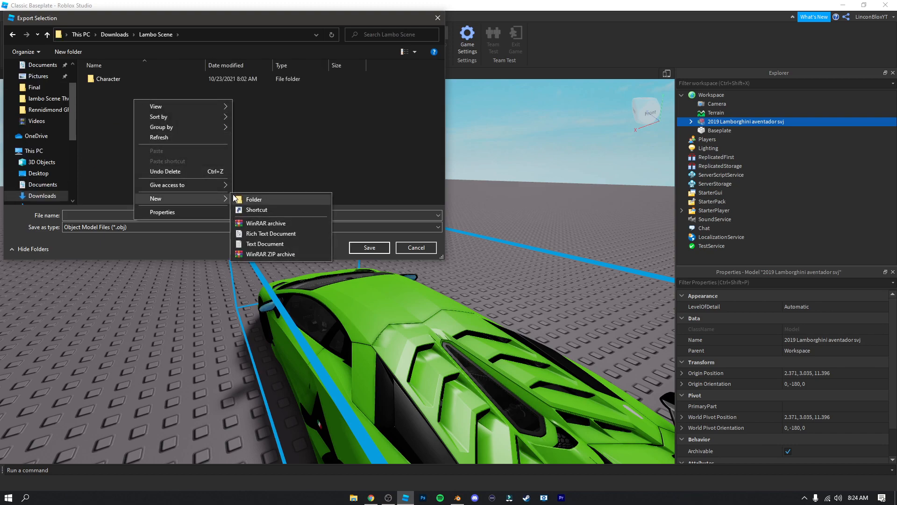
{"action": "left_click", "coordinate": [242, 199]}
{"action": "type", "text": "Lambo"}
{"action": "key", "text": "Return"}
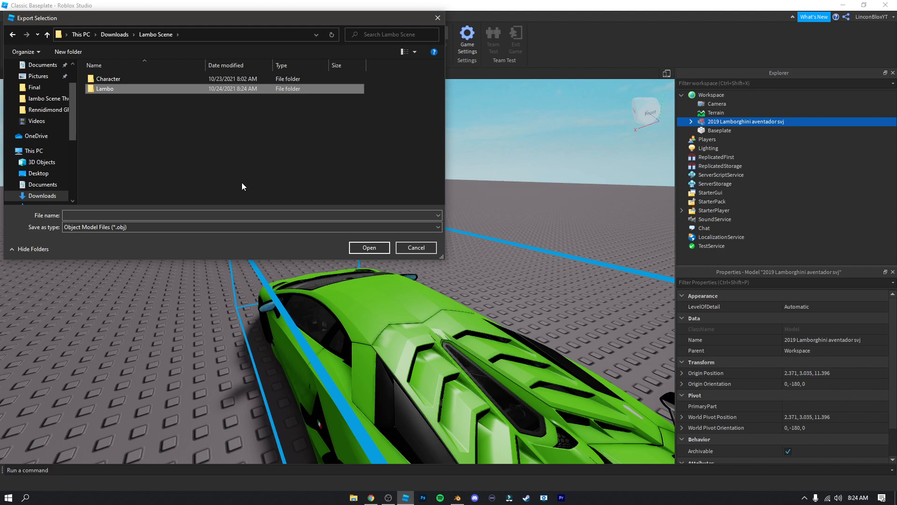
Save the car export inside the new Lambo folder as an object model file named Obj
{"action": "double_click", "coordinate": [107, 89]}
{"action": "left_click", "coordinate": [114, 215]}
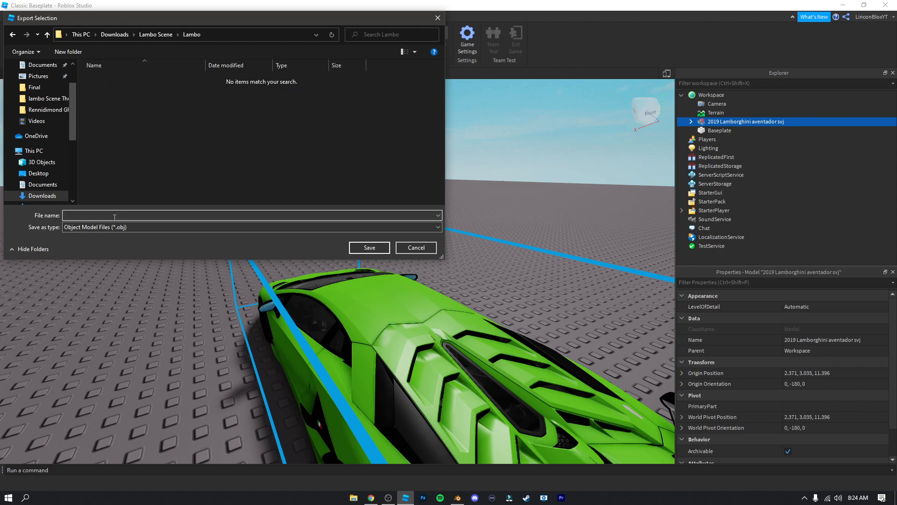
{"action": "key", "text": "Return"}
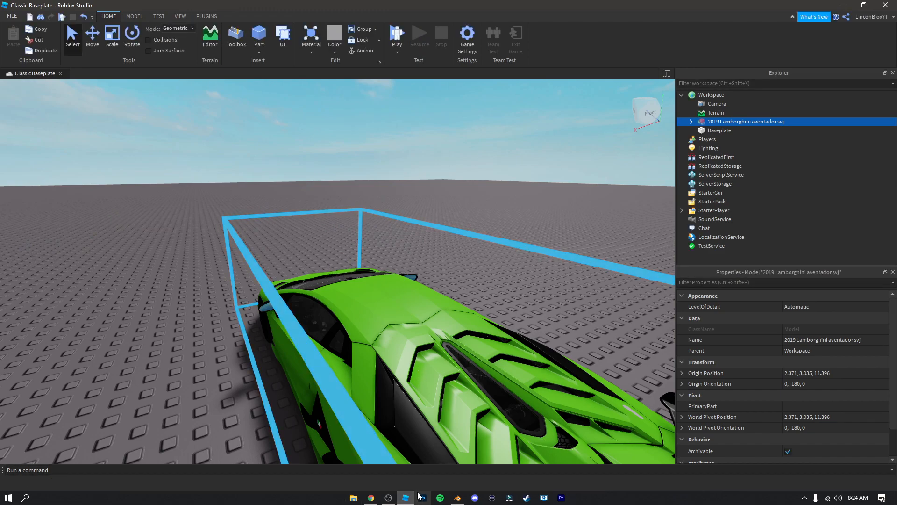
Switch to Blender and import Obj.obj as a Wavefront OBJ from the Lambo folder in Lambo Scene
{"action": "left_click", "coordinate": [446, 486]}
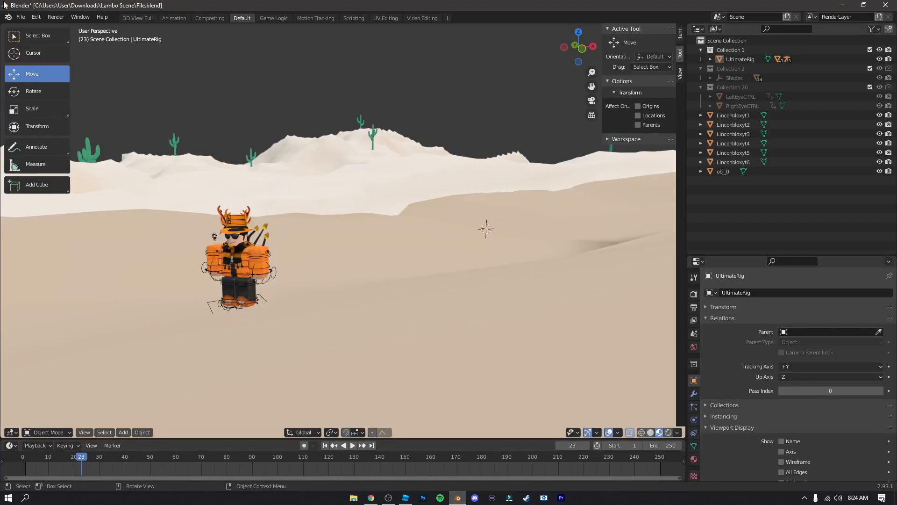
{"action": "left_click", "coordinate": [21, 17]}
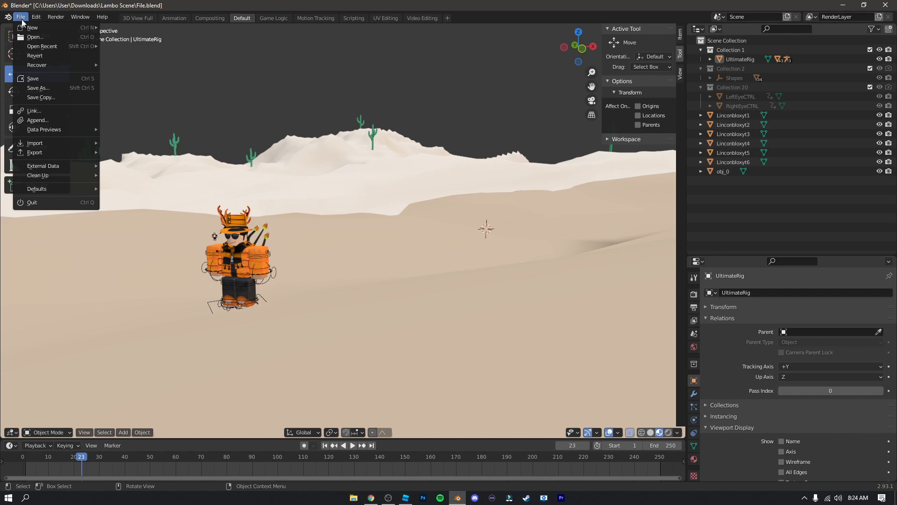
{"action": "mouse_move", "coordinate": [44, 147]}
{"action": "left_click", "coordinate": [138, 227]}
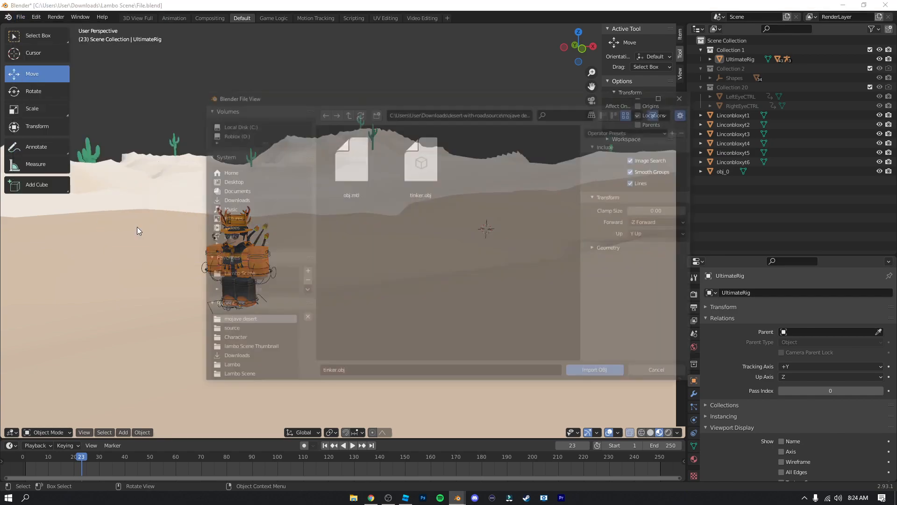
{"action": "left_click", "coordinate": [231, 200]}
{"action": "left_click", "coordinate": [563, 113]}
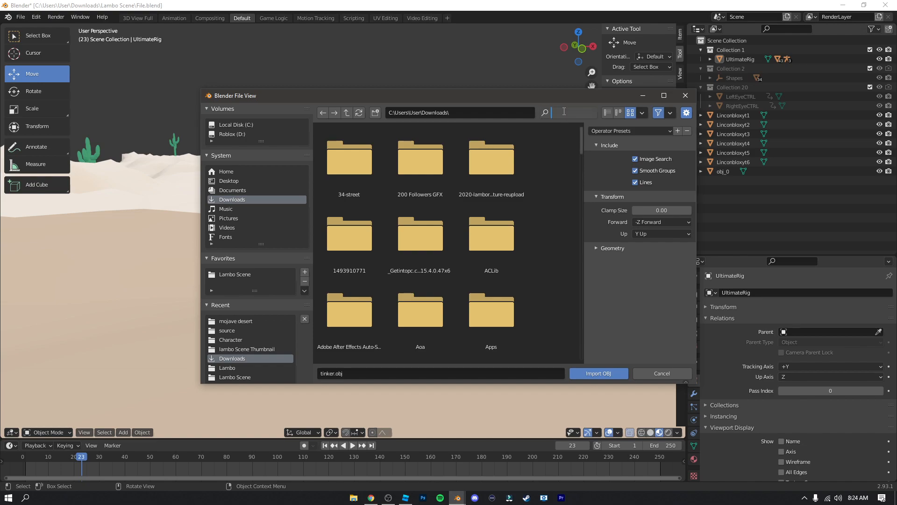
{"action": "left_click", "coordinate": [237, 275]}
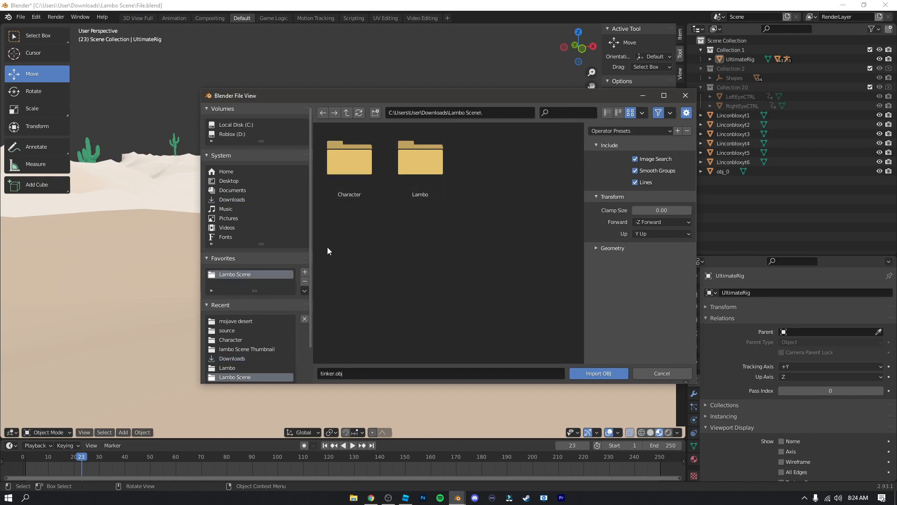
{"action": "double_click", "coordinate": [429, 177]}
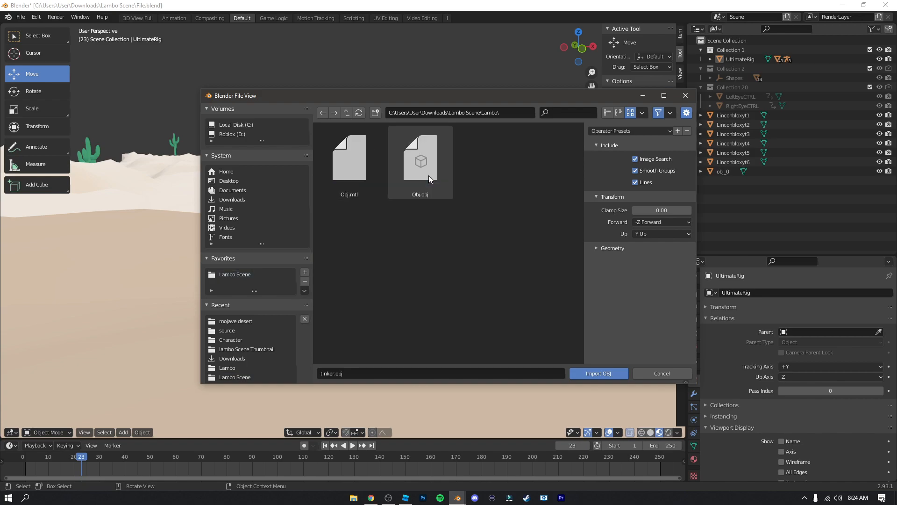
{"action": "left_click", "coordinate": [426, 169]}
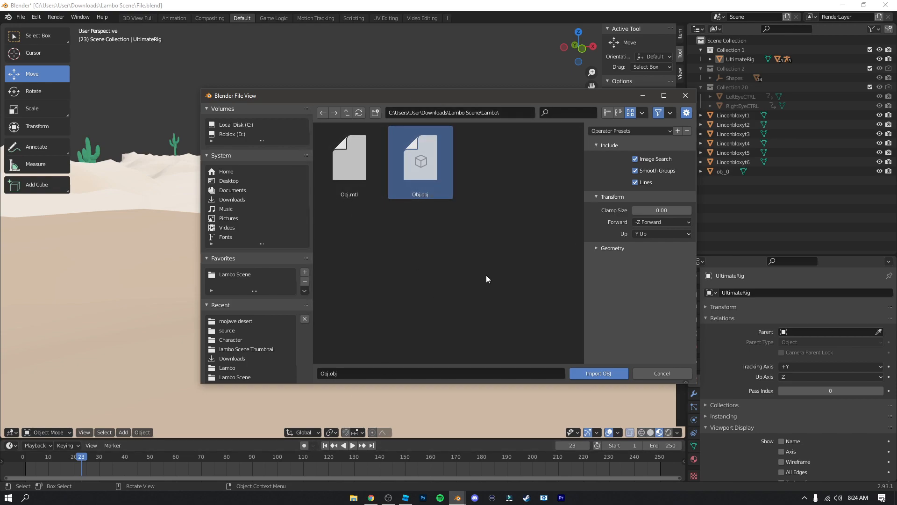
{"action": "left_click", "coordinate": [612, 371]}
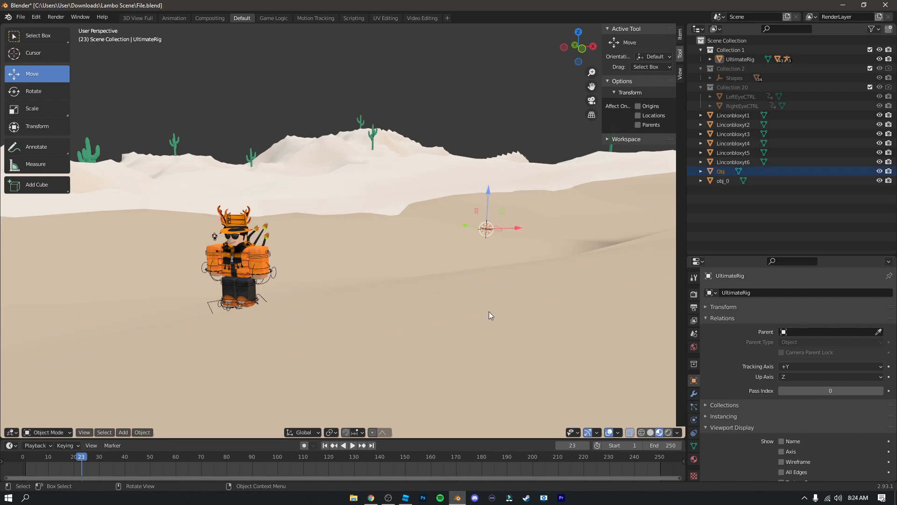
Move the imported Lamborghini out from under the terrain and across to the road area near UltimateRig
{"action": "left_click_drag", "start_coordinate": [468, 224], "coordinate": [434, 258]}
{"action": "left_click_drag", "start_coordinate": [218, 282], "coordinate": [159, 218]}
{"action": "left_click_drag", "start_coordinate": [138, 115], "coordinate": [138, 107]}
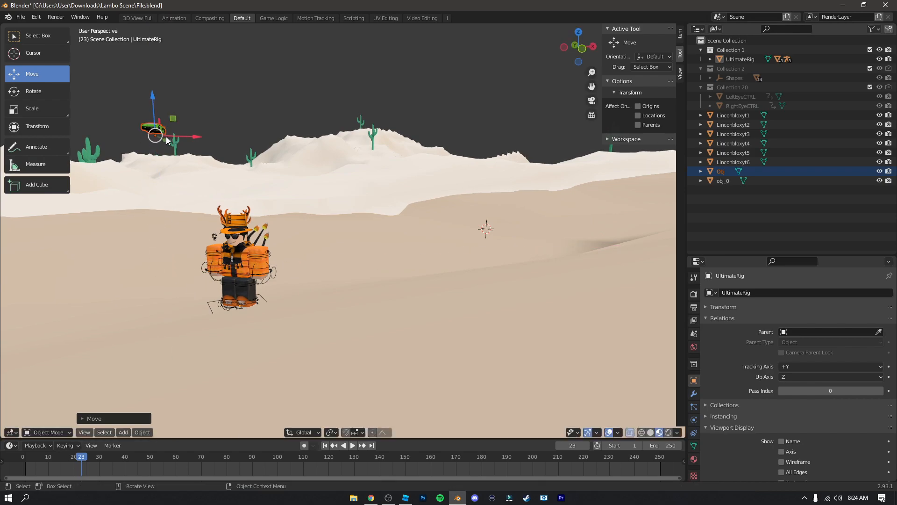
{"action": "left_click_drag", "start_coordinate": [166, 139], "coordinate": [1, 228]}
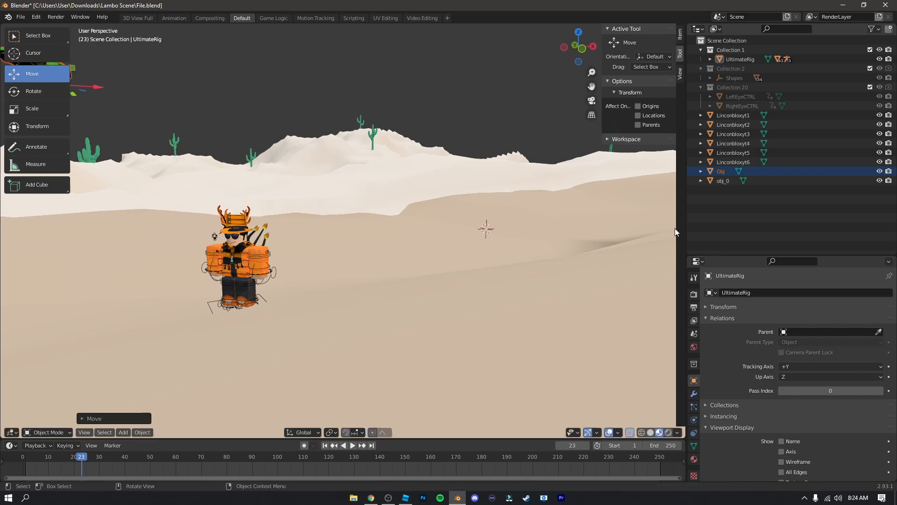
{"action": "scroll", "coordinate": [385, 266], "scroll_direction": "down", "scroll_amount": 1}
{"action": "middle_click_drag", "start_coordinate": [382, 267], "coordinate": [407, 274]}
{"action": "left_click_drag", "start_coordinate": [562, 274], "coordinate": [637, 301]}
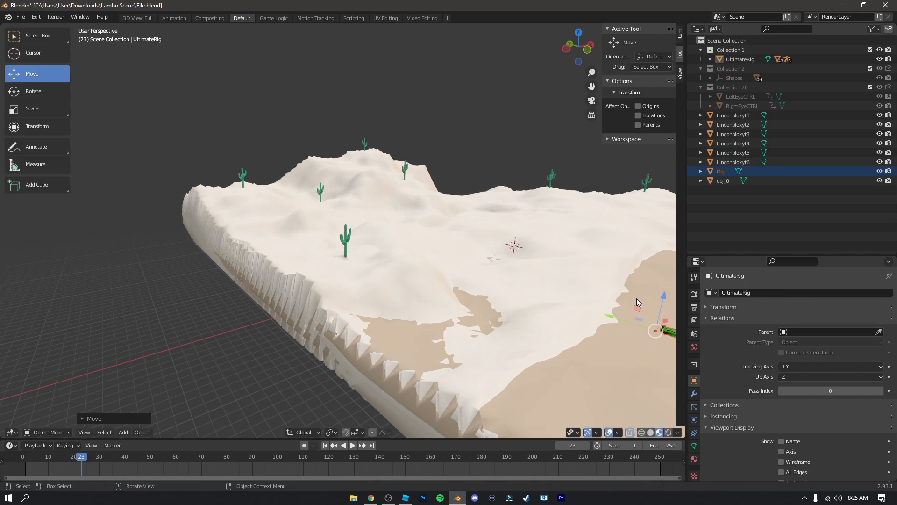
Turn the Lamborghini side-on with the Rotate tool and move it along the road until it stands beside UltimateRig
{"action": "key", "text": "shift+grave"}
{"action": "key", "text": "w"}
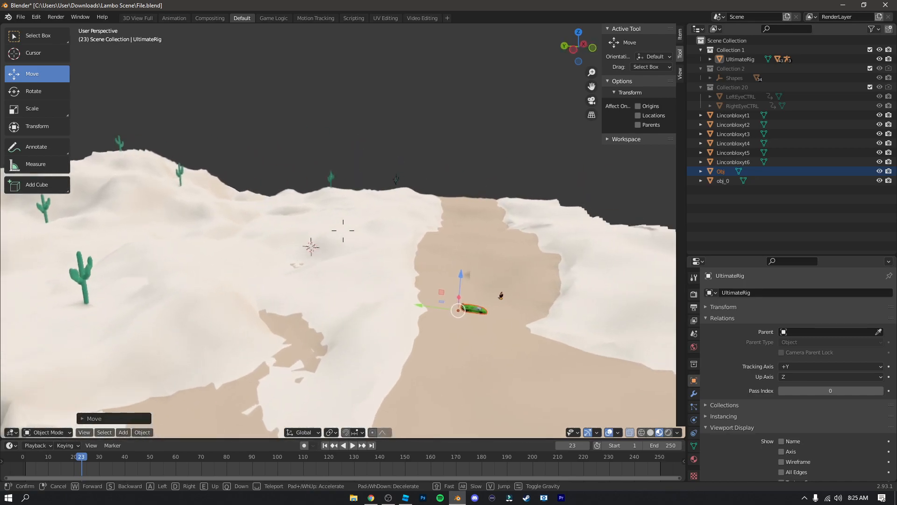
{"action": "key", "text": "w"}
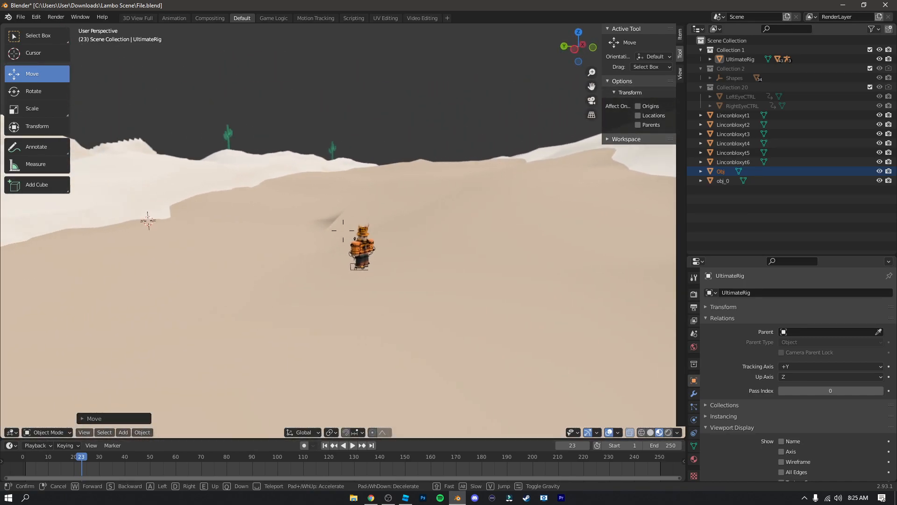
{"action": "key", "text": "s"}
{"action": "key", "text": "w"}
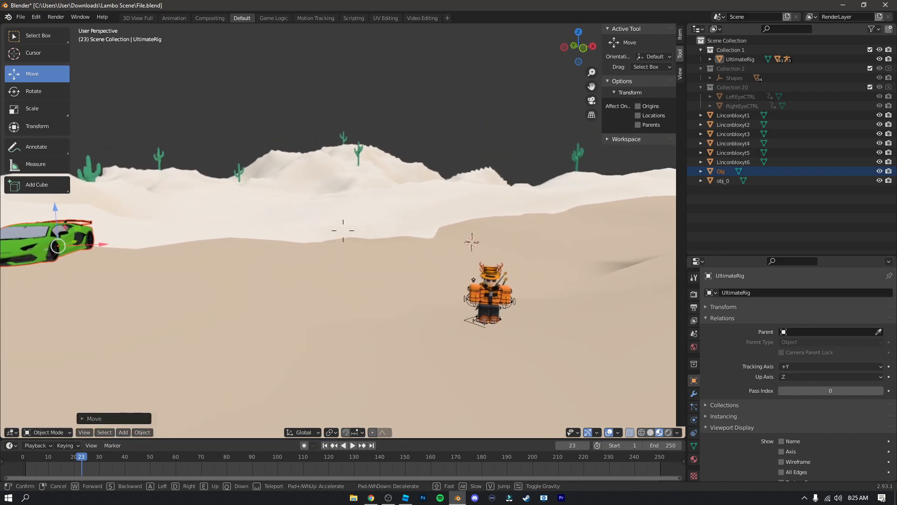
{"action": "left_click", "coordinate": [343, 230]}
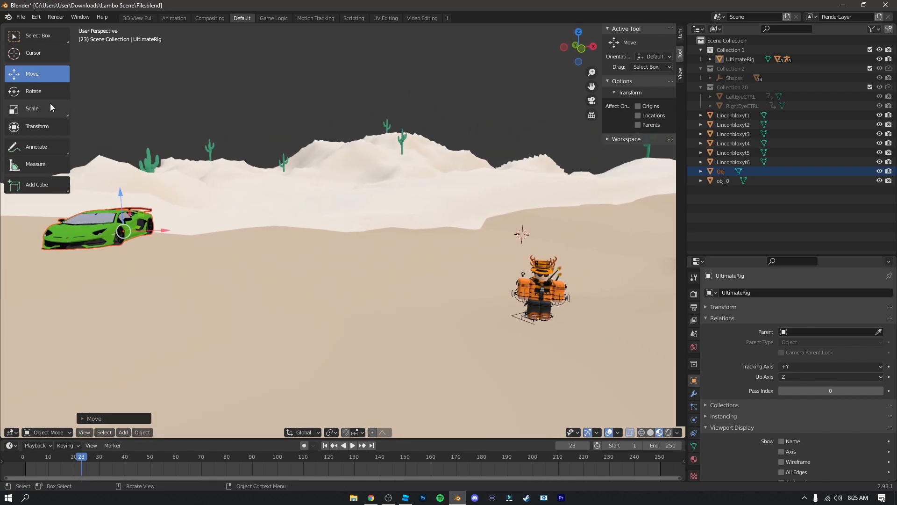
{"action": "left_click", "coordinate": [46, 88]}
{"action": "left_click_drag", "start_coordinate": [145, 234], "coordinate": [81, 113]}
{"action": "left_click", "coordinate": [33, 74]}
{"action": "left_click_drag", "start_coordinate": [150, 234], "coordinate": [475, 268]}
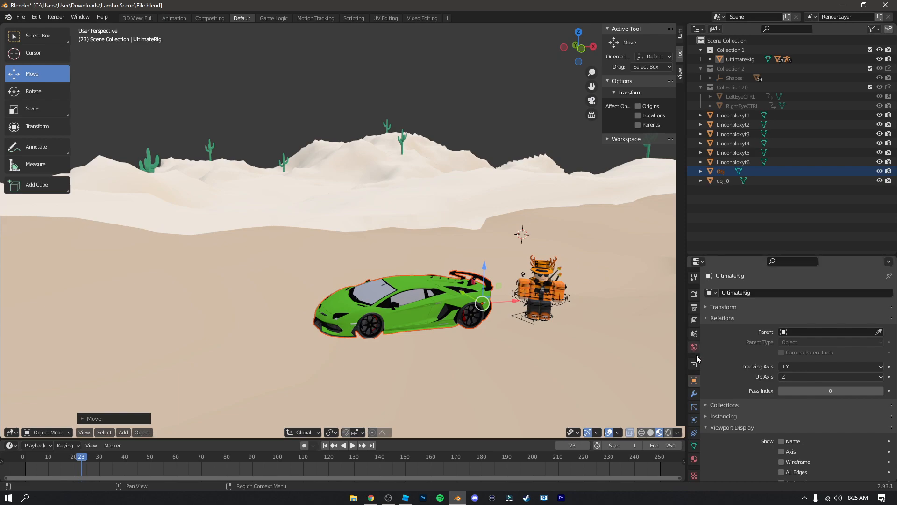
Switch the viewport to rendered shading and inspect from several angles how the Lamborghini's wheels sit on the road
{"action": "left_click", "coordinate": [668, 432]}
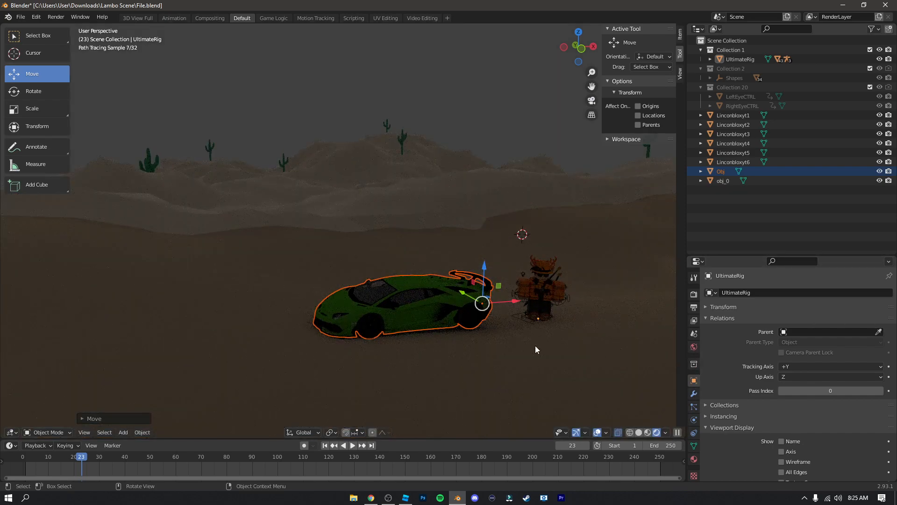
{"action": "key", "text": "shift+grave"}
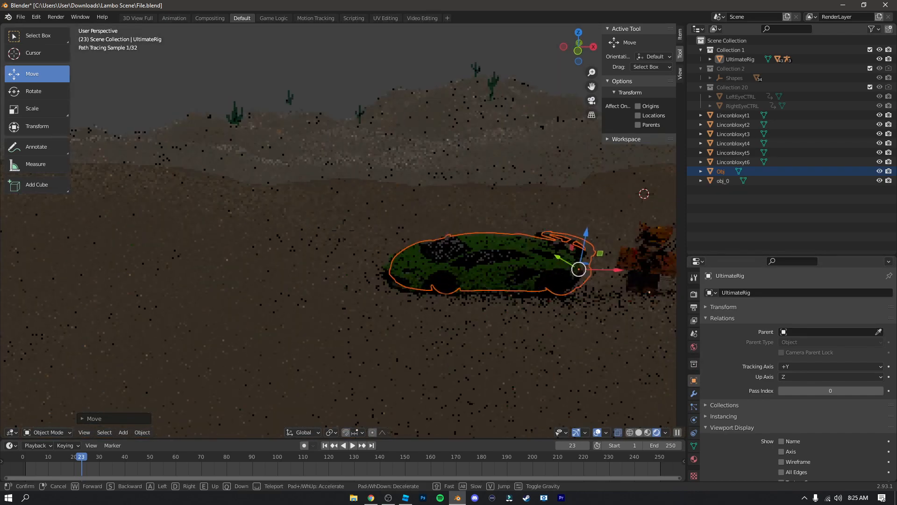
{"action": "key", "text": "w"}
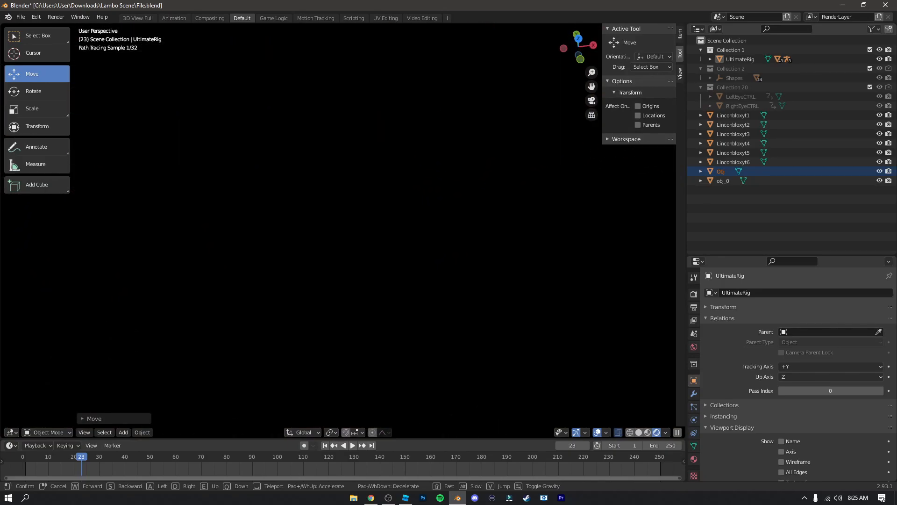
{"action": "key", "text": "s"}
{"action": "key", "text": "w"}
{"action": "key", "text": "s"}
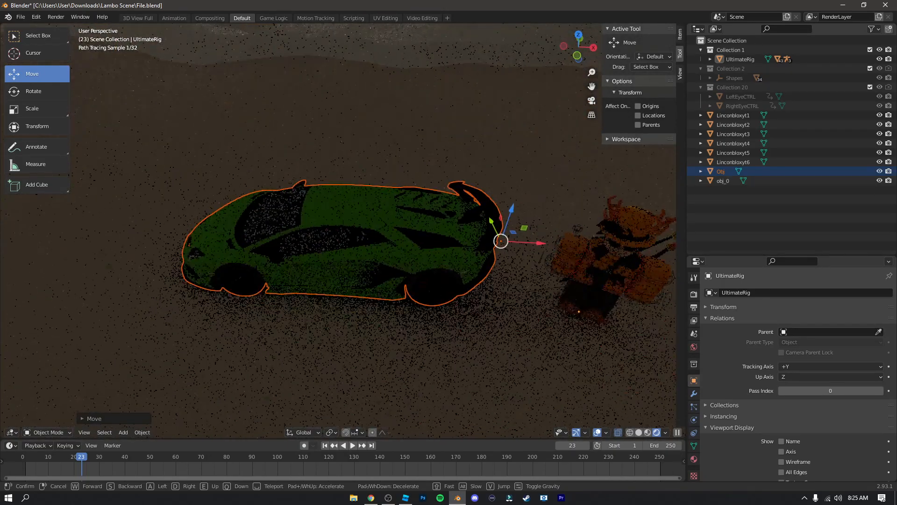
{"action": "key", "text": "w"}
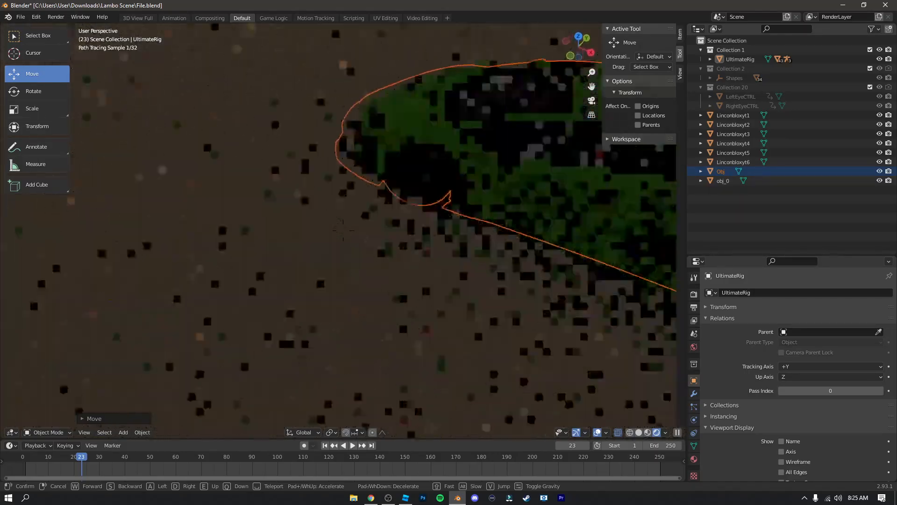
{"action": "key", "text": "s"}
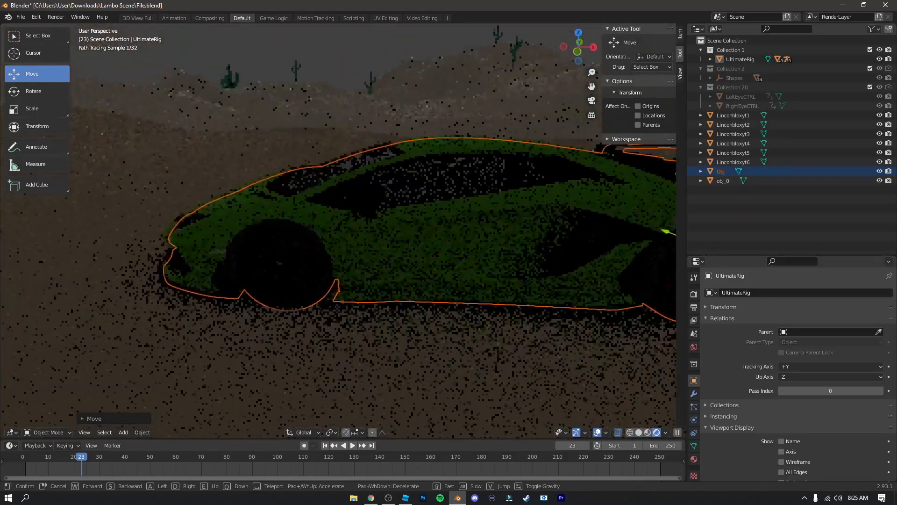
{"action": "key", "text": "d"}
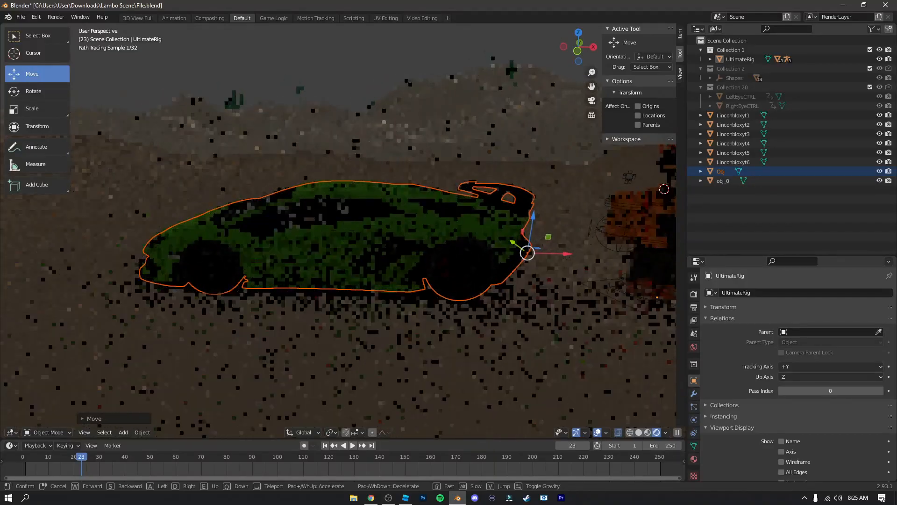
{"action": "left_click", "coordinate": [408, 248]}
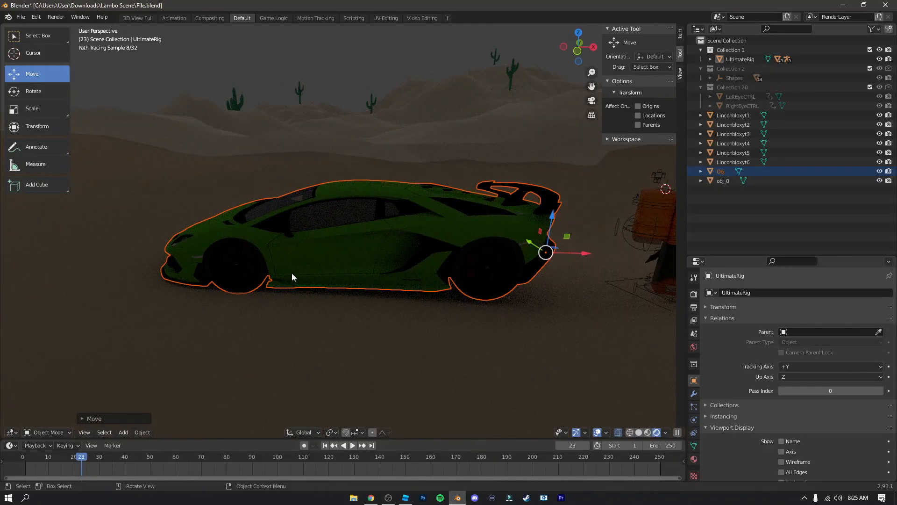
Tilt the Lamborghini slightly with the Rotate tool, raising its front end to level it with the road
{"action": "left_click", "coordinate": [47, 92]}
{"action": "left_click_drag", "start_coordinate": [570, 227], "coordinate": [307, 167]}
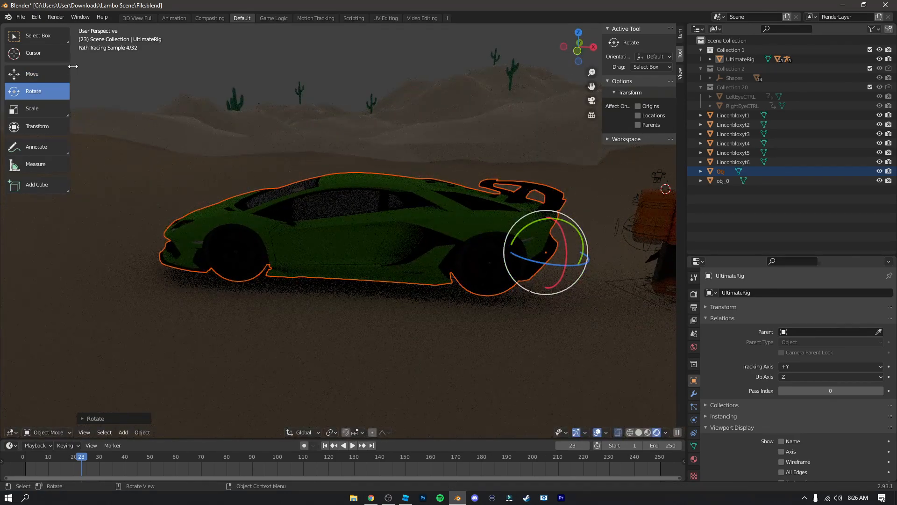
Raise the Lamborghini and move it back behind UltimateRig, and turn it slightly with the Rotate tool
{"action": "left_click", "coordinate": [65, 79]}
{"action": "left_click_drag", "start_coordinate": [551, 221], "coordinate": [545, 229]}
{"action": "left_click_drag", "start_coordinate": [570, 262], "coordinate": [665, 230]}
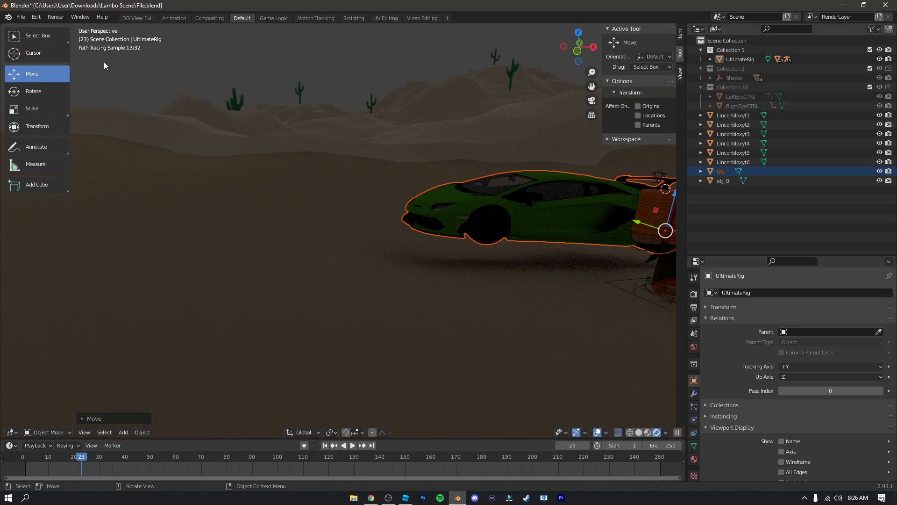
{"action": "left_click", "coordinate": [46, 91]}
{"action": "left_click_drag", "start_coordinate": [649, 233], "coordinate": [601, 279]}
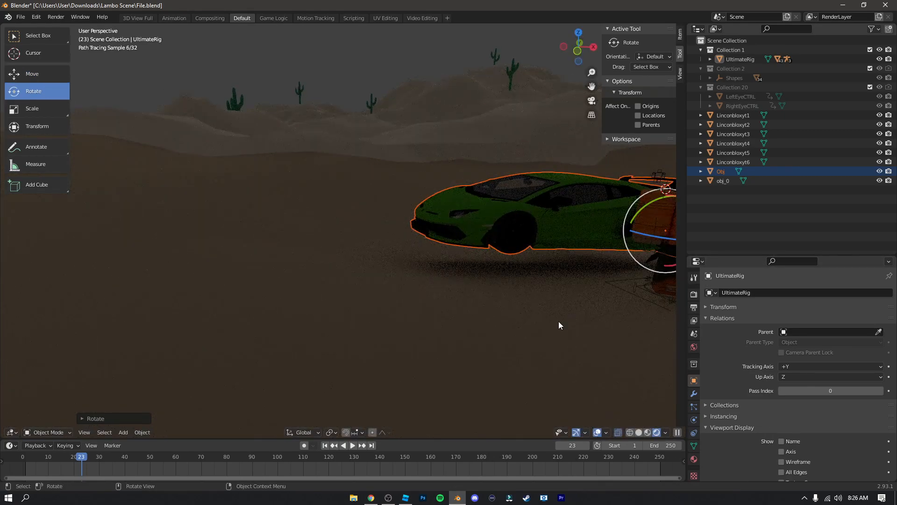
Lower the Lamborghini with the Move tool until its wheels rest on the sand behind UltimateRig
{"action": "key", "text": "shift+grave"}
{"action": "key", "text": "d"}
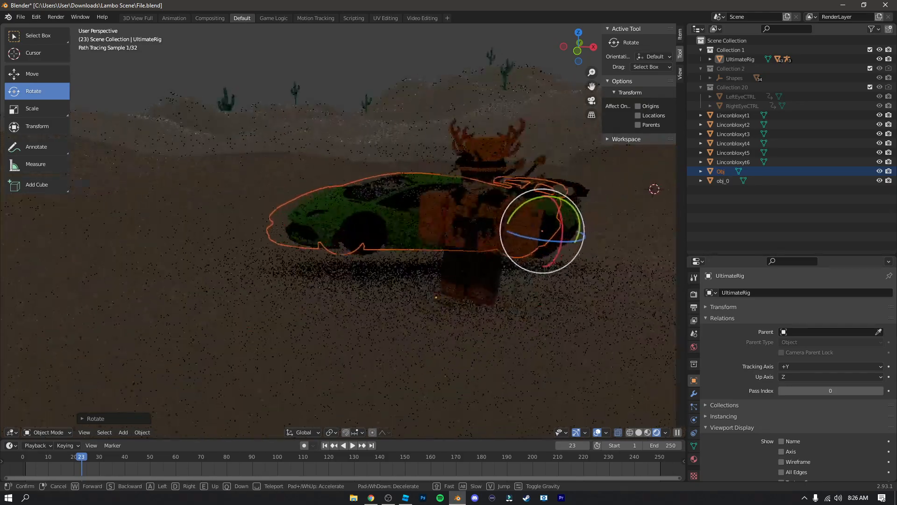
{"action": "key", "text": "w"}
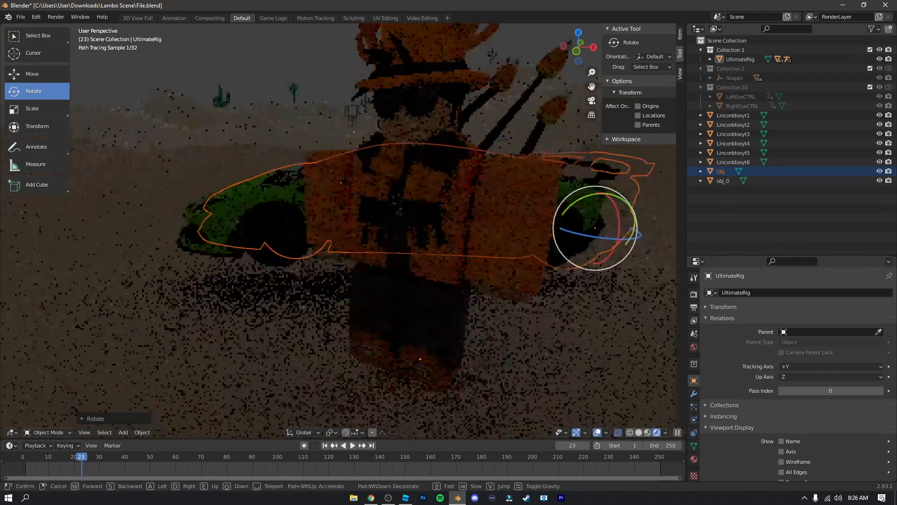
{"action": "left_click", "coordinate": [341, 229]}
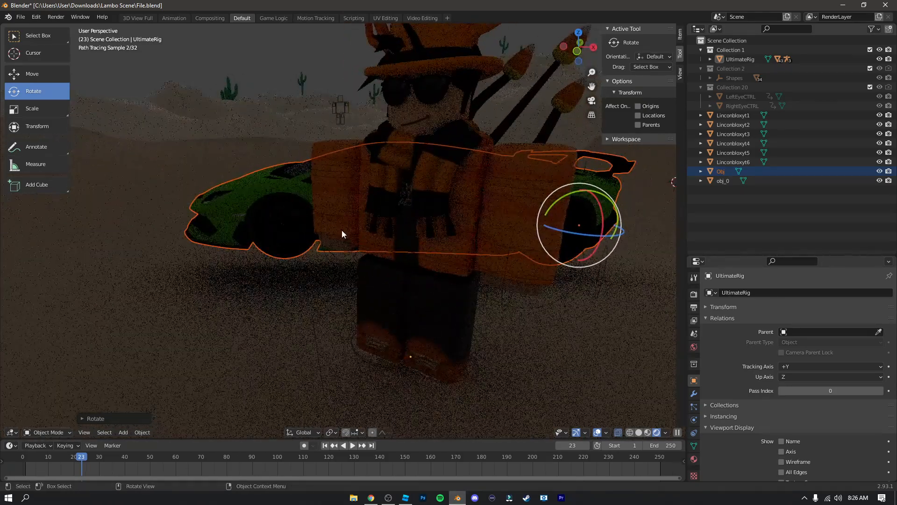
{"action": "left_click", "coordinate": [27, 73]}
{"action": "mouse_move", "coordinate": [589, 189]}
{"action": "left_mouse_down"}
{"action": "mouse_move", "coordinate": [579, 217]}
{"action": "mouse_move", "coordinate": [575, 210]}
{"action": "mouse_move", "coordinate": [596, 212]}
{"action": "mouse_move", "coordinate": [579, 200]}
{"action": "left_mouse_up"}
{"action": "left_click", "coordinate": [49, 92]}
{"action": "left_click", "coordinate": [49, 75]}
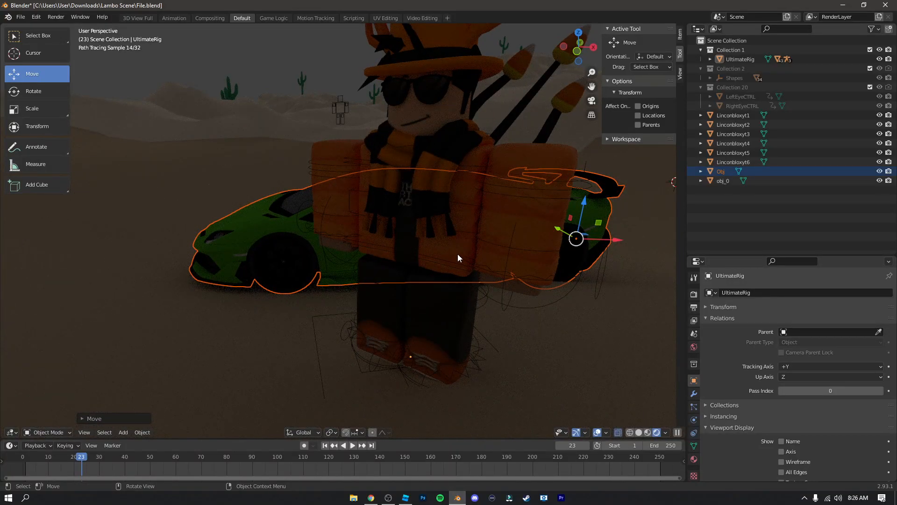
Scale the Lamborghini up uniformly by about 1.27 relative to UltimateRig and switch the viewport to Material Preview shading
{"action": "scroll", "coordinate": [422, 269], "scroll_direction": "down", "scroll_amount": 12}
{"action": "key", "text": "shift+grave"}
{"action": "key", "text": "w"}
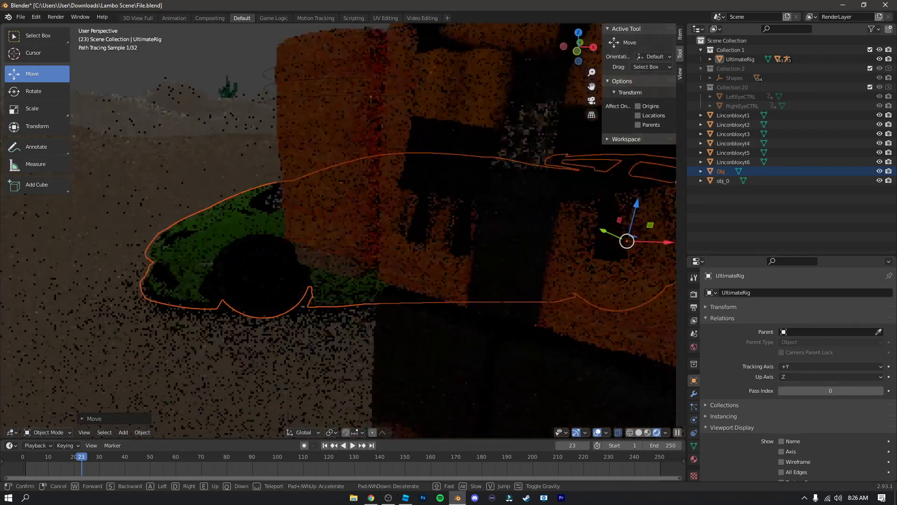
{"action": "key", "text": "s"}
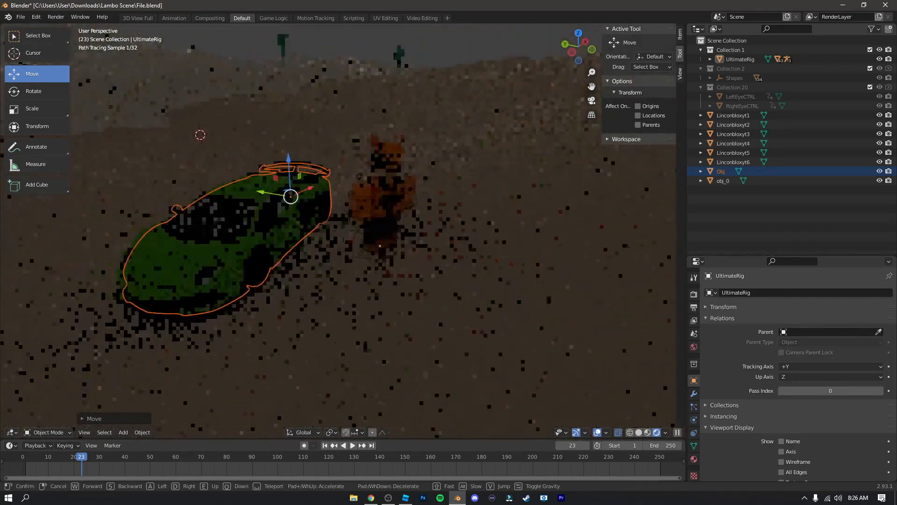
{"action": "key", "text": "w"}
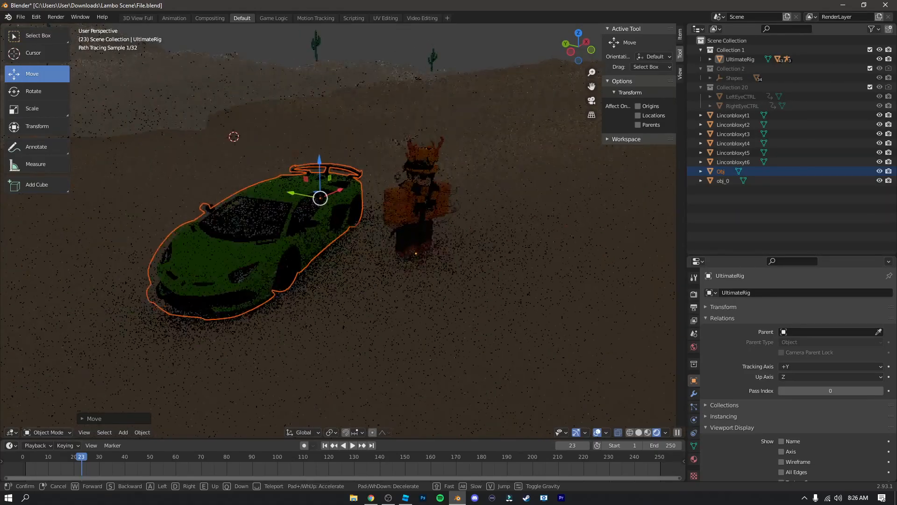
{"action": "left_click", "coordinate": [322, 227]}
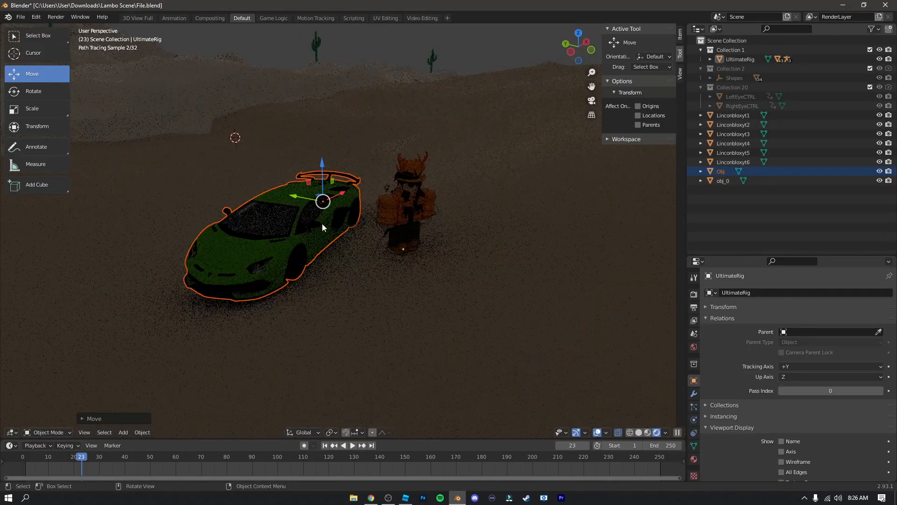
{"action": "left_click", "coordinate": [41, 111]}
{"action": "key", "text": "s"}
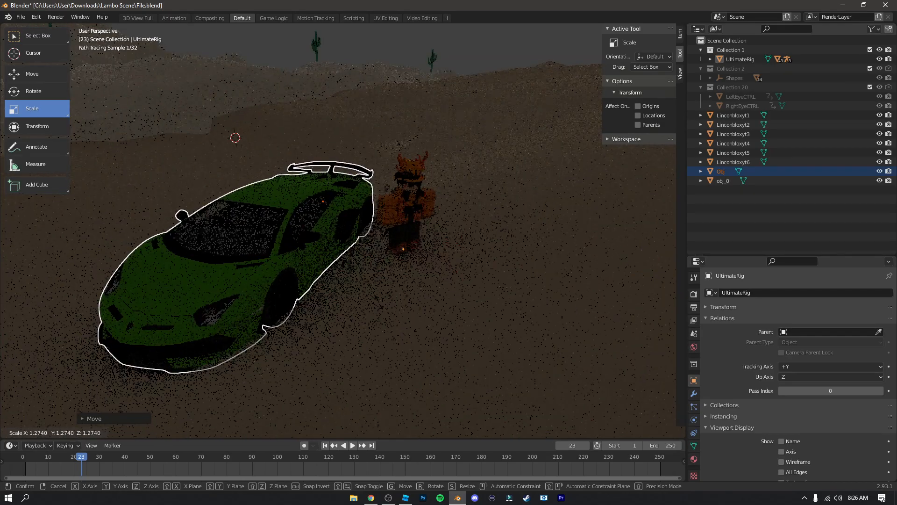
{"action": "left_click", "coordinate": [379, 304]}
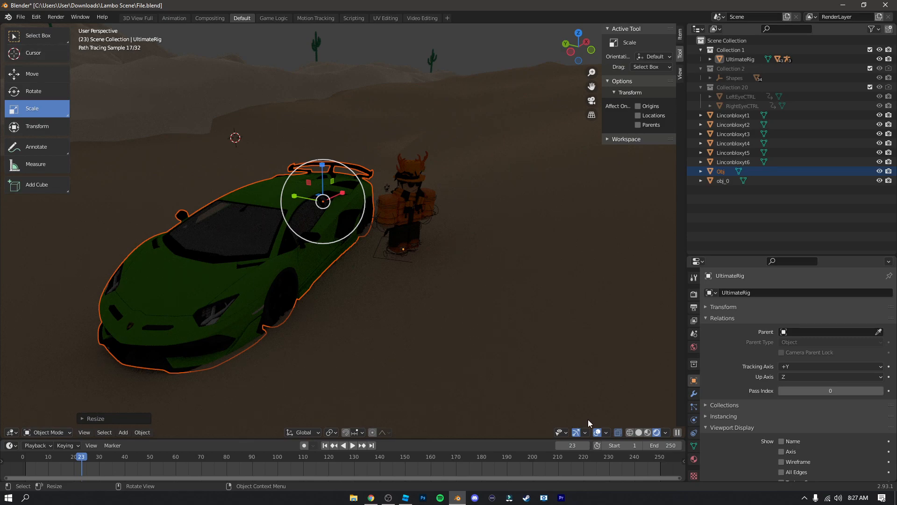
{"action": "left_click", "coordinate": [648, 433]}
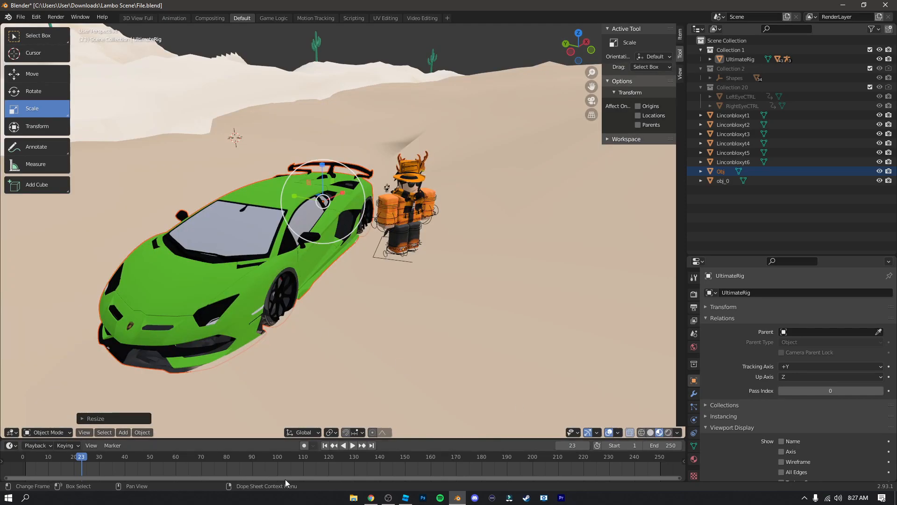
Switch to Chrome and open Poly Haven's HDRIs page in a new tab
{"action": "left_click", "coordinate": [376, 498]}
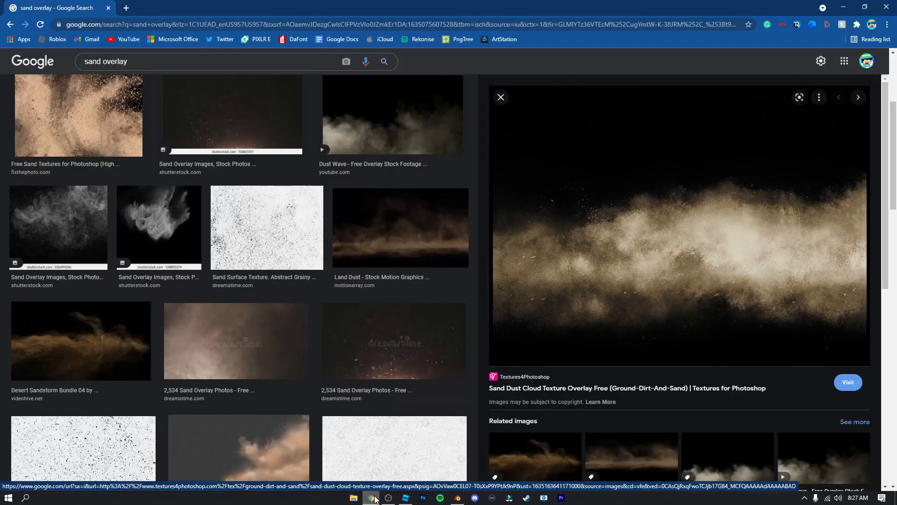
{"action": "left_click", "coordinate": [126, 8]}
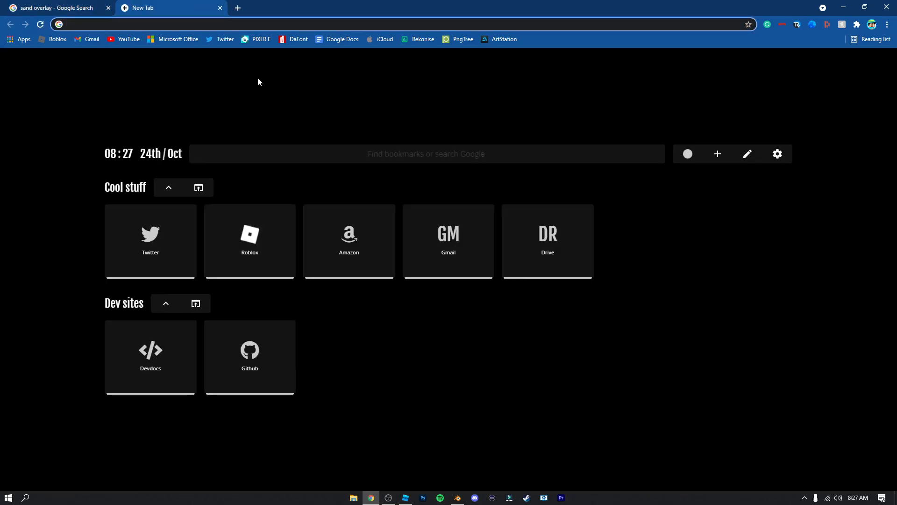
{"action": "type", "text": "hdri"}
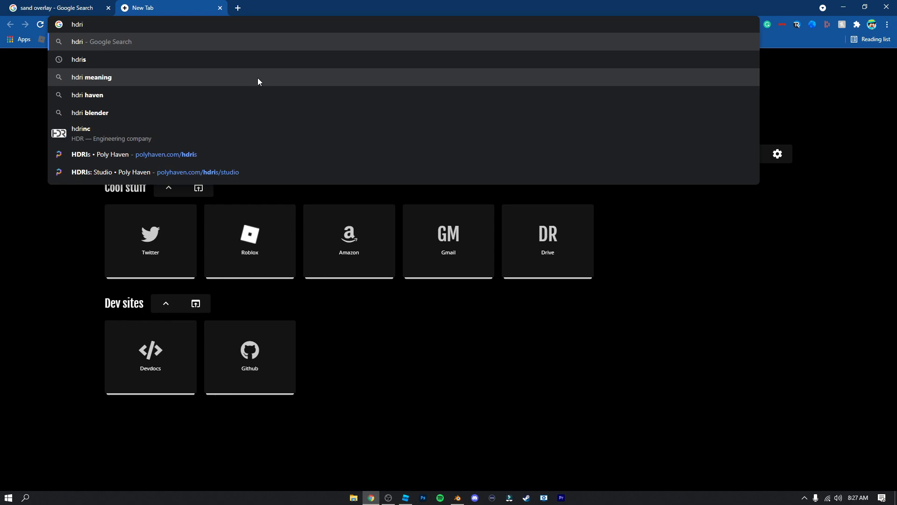
{"action": "left_click", "coordinate": [139, 154]}
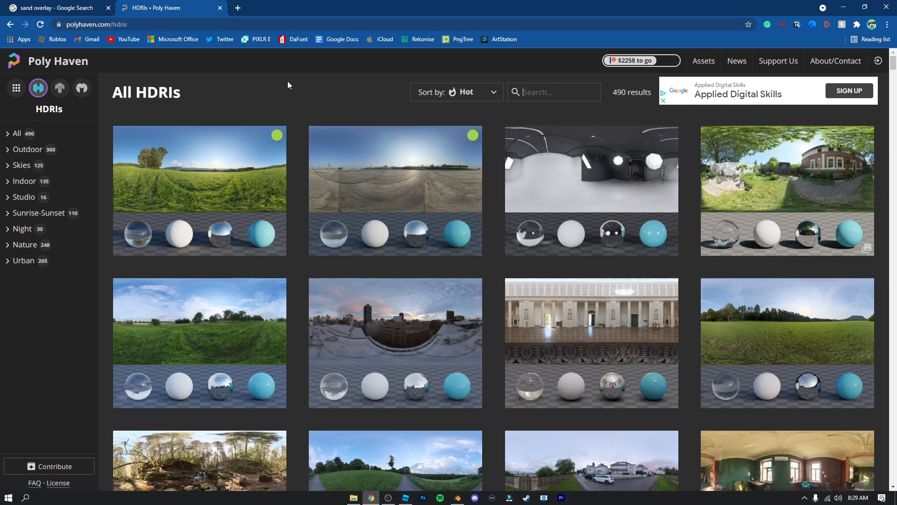
Search the HDRIs for "rock ca" and download Neurathen Rock Castle as a 4K EXR
{"action": "type", "text": "rock ca"}
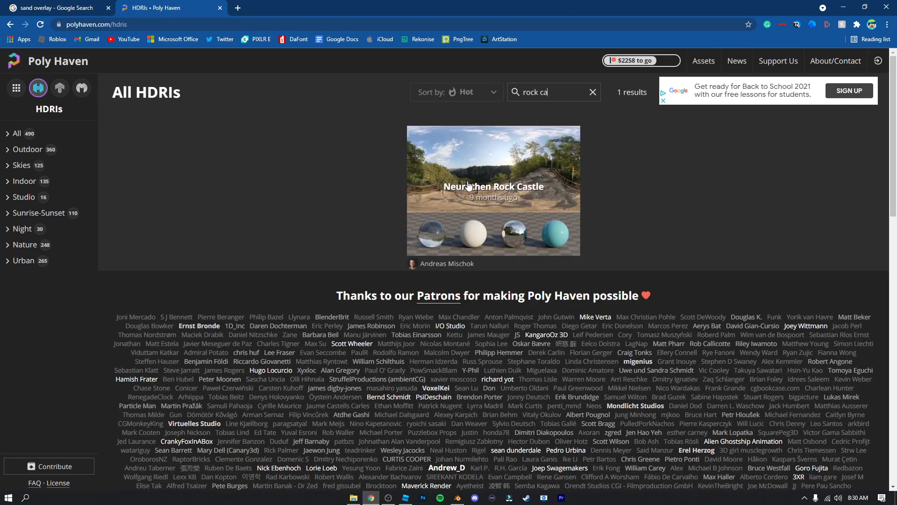
{"action": "left_click", "coordinate": [525, 175]}
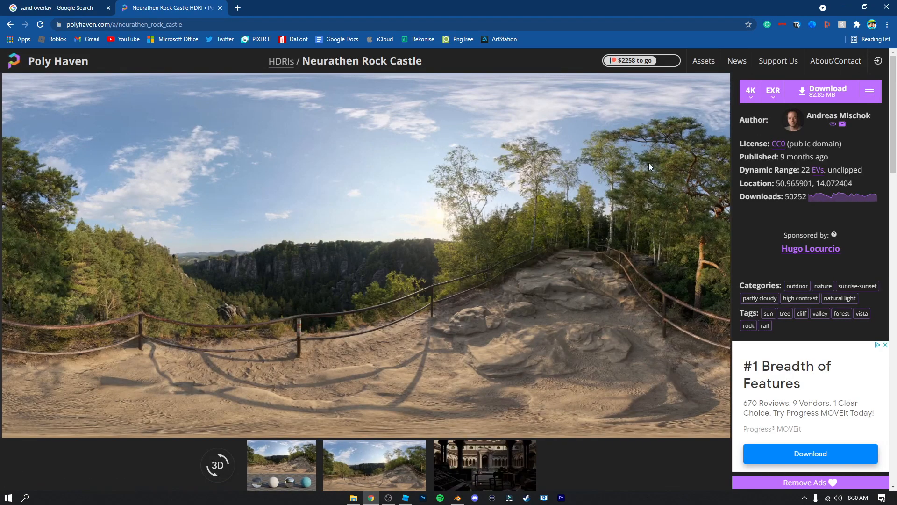
{"action": "left_click", "coordinate": [828, 93]}
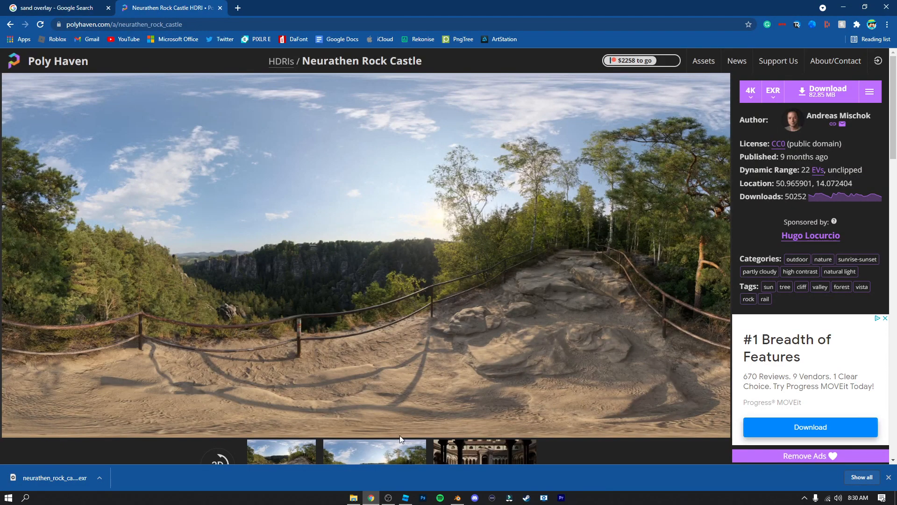
Return to Blender, switch to rendered shading and assign an Environment Texture to the World background color
{"action": "left_click", "coordinate": [458, 498]}
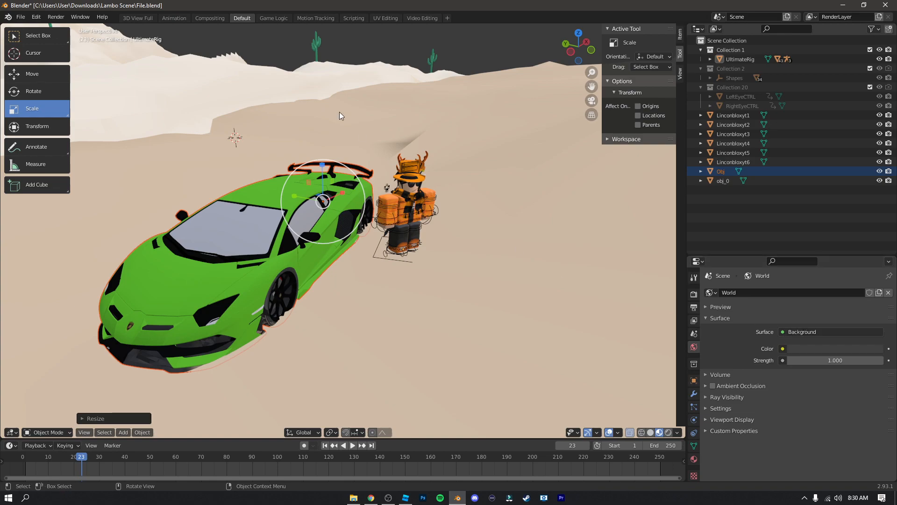
{"action": "left_click", "coordinate": [669, 432]}
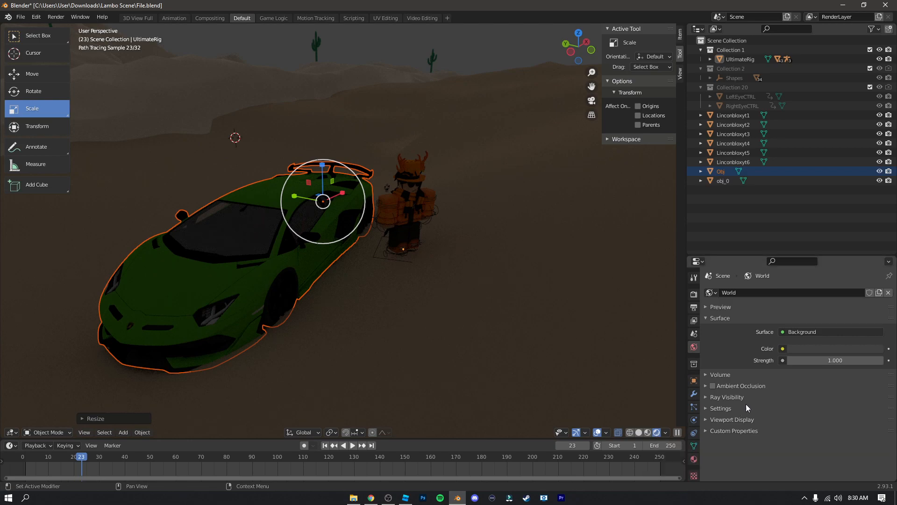
{"action": "left_click", "coordinate": [783, 349]}
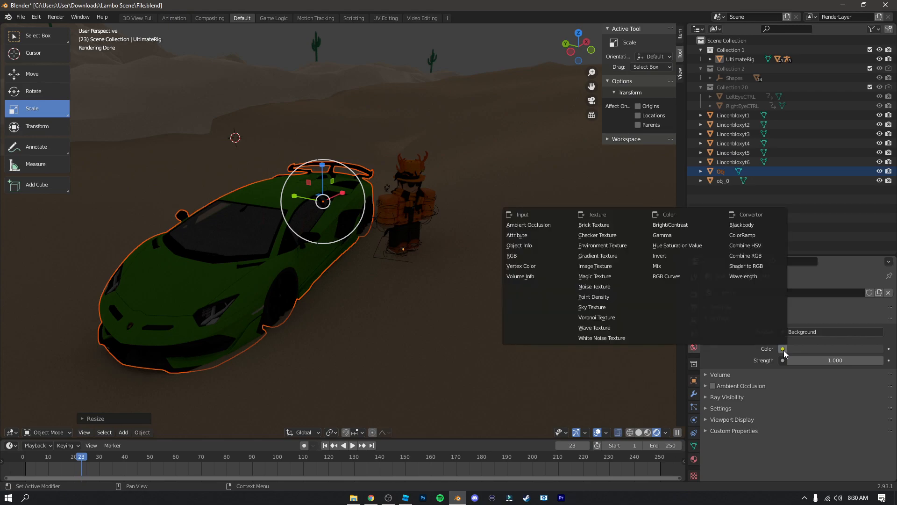
{"action": "left_click", "coordinate": [608, 246]}
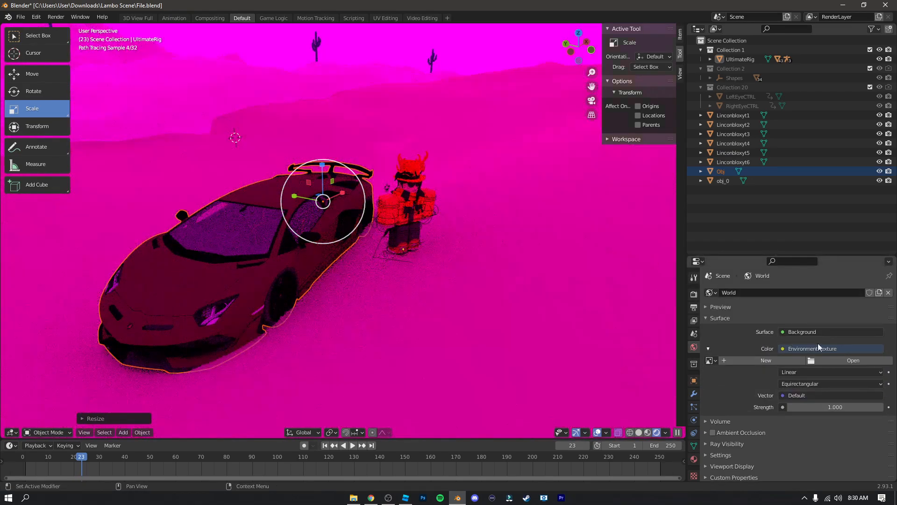
Load neurathen_rock_castle_4k (1).exr from the Downloads folder as the World environment image
{"action": "left_click", "coordinate": [847, 358]}
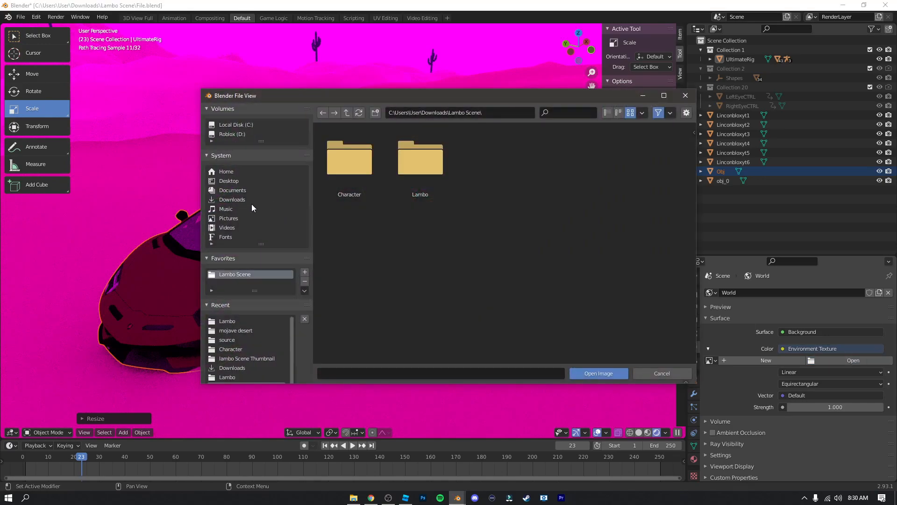
{"action": "left_click", "coordinate": [238, 200]}
{"action": "scroll", "coordinate": [623, 284], "scroll_direction": "down", "scroll_amount": 3}
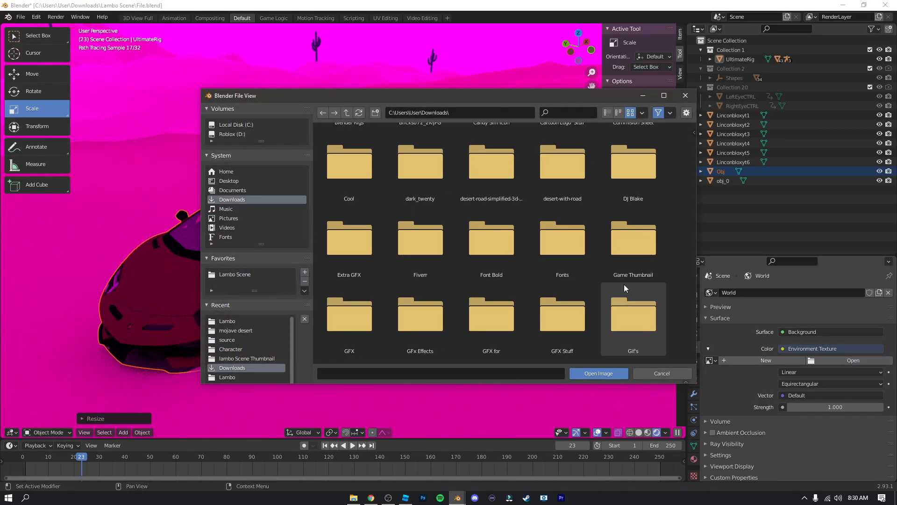
{"action": "scroll", "coordinate": [610, 226], "scroll_direction": "down", "scroll_amount": 15}
{"action": "scroll", "coordinate": [596, 218], "scroll_direction": "up", "scroll_amount": 3}
{"action": "scroll", "coordinate": [584, 218], "scroll_direction": "down", "scroll_amount": 10}
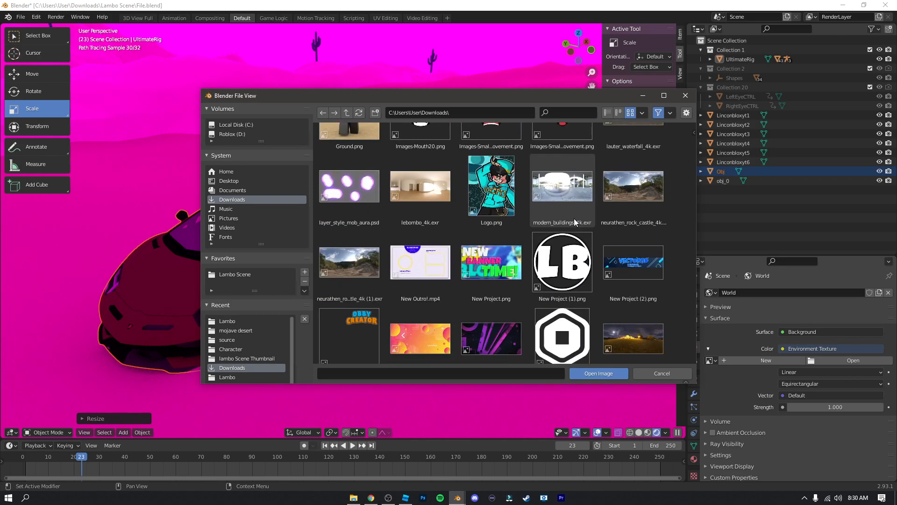
{"action": "scroll", "coordinate": [401, 202], "scroll_direction": "down", "scroll_amount": 5}
{"action": "scroll", "coordinate": [365, 186], "scroll_direction": "up", "scroll_amount": 2}
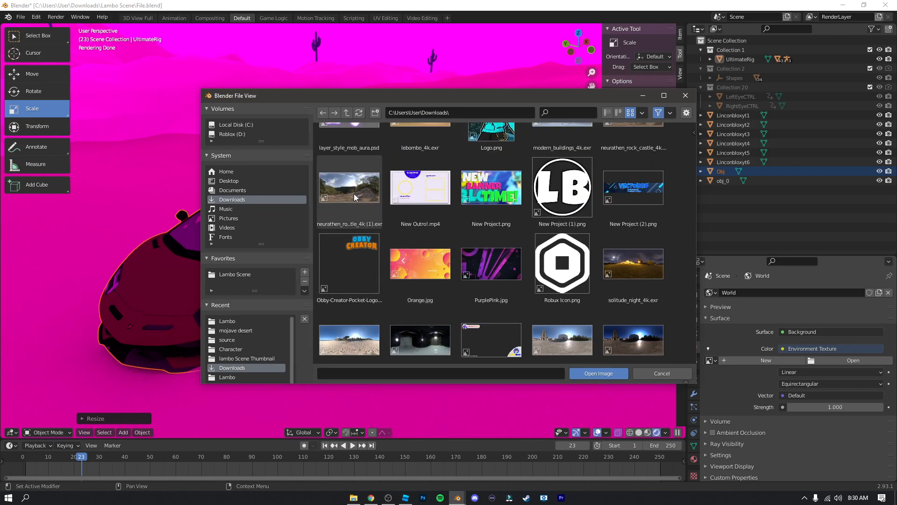
{"action": "left_click", "coordinate": [354, 192]}
{"action": "left_click", "coordinate": [597, 372]}
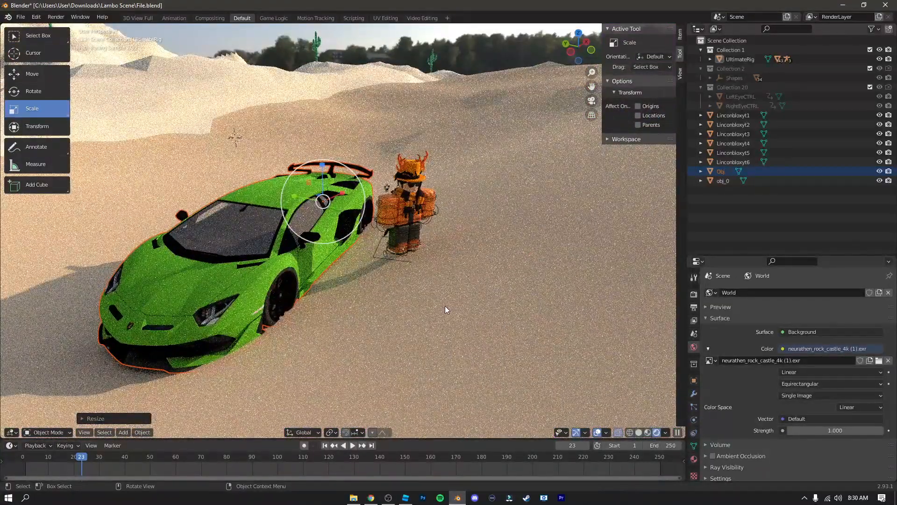
Inspect the HDRI-lit scene from several angles, checking how the Lamborghini's wheels and body sit in the sand near UltimateRig
{"action": "key", "text": "shift+grave"}
{"action": "key", "text": "w"}
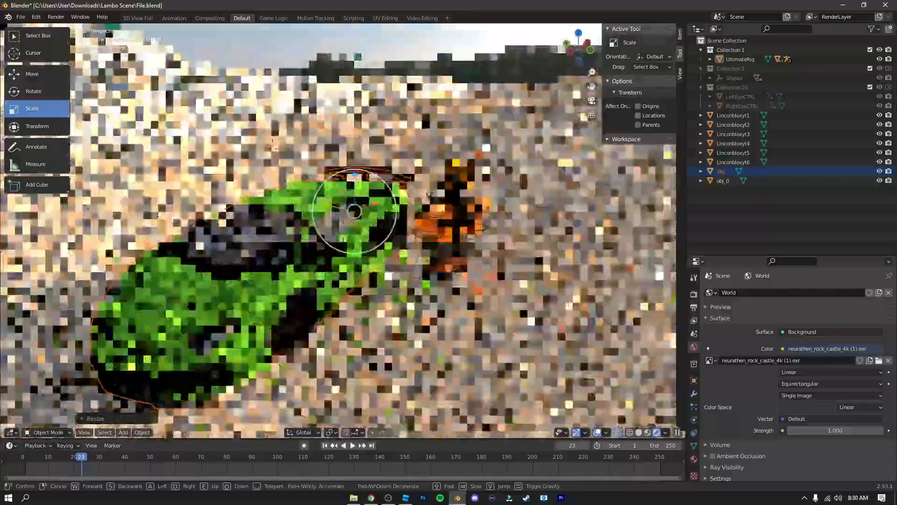
{"action": "key", "text": "d"}
{"action": "key", "text": "s"}
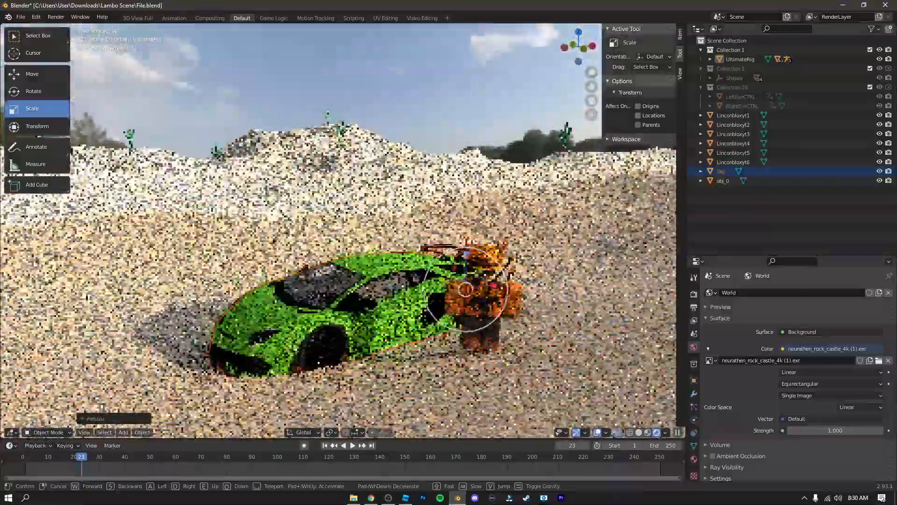
{"action": "key", "text": "w"}
{"action": "key", "text": "w"}
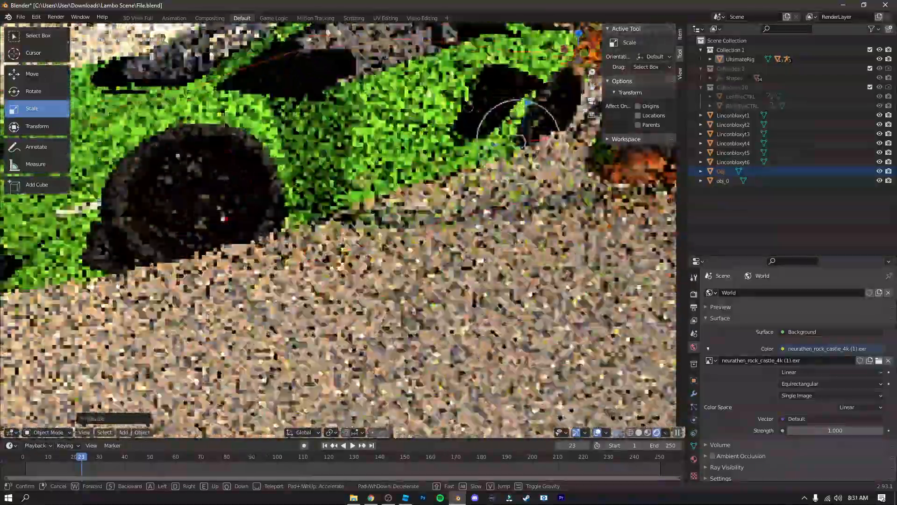
{"action": "key", "text": "s"}
{"action": "key", "text": "s"}
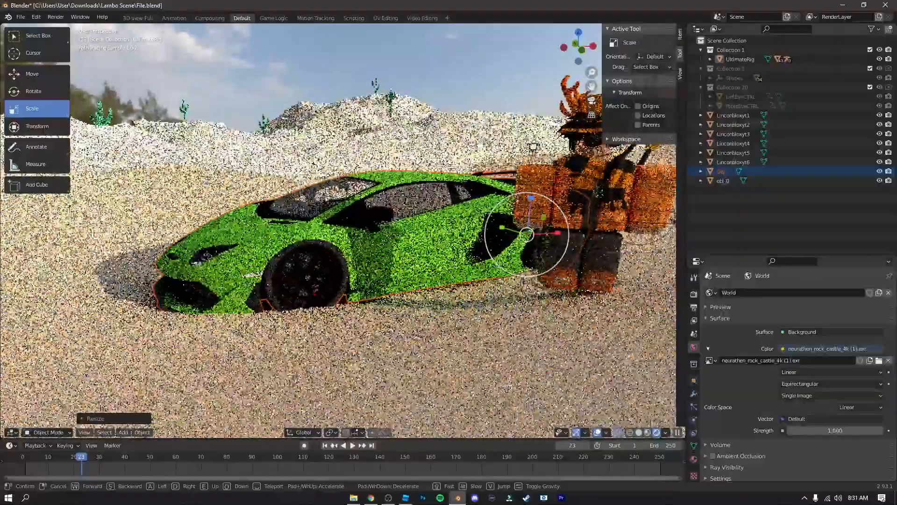
{"action": "key", "text": "a"}
{"action": "key", "text": "d"}
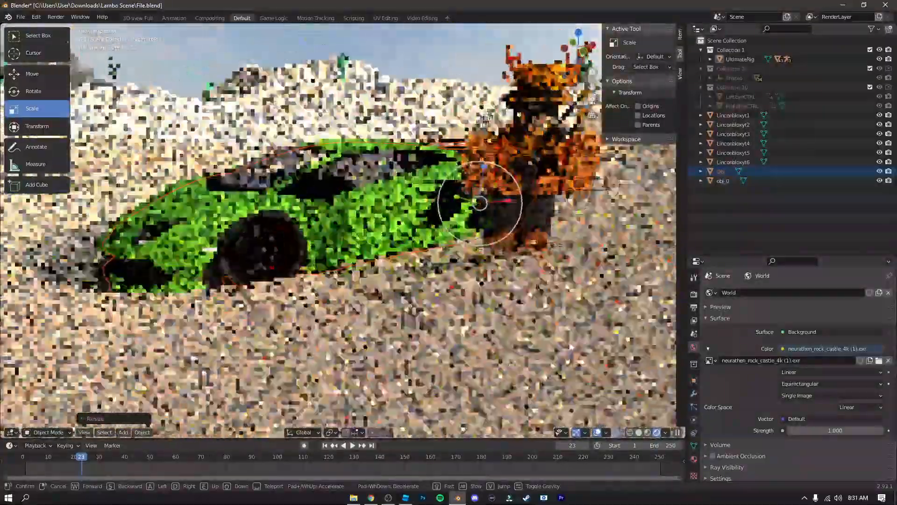
{"action": "left_click", "coordinate": [343, 234]}
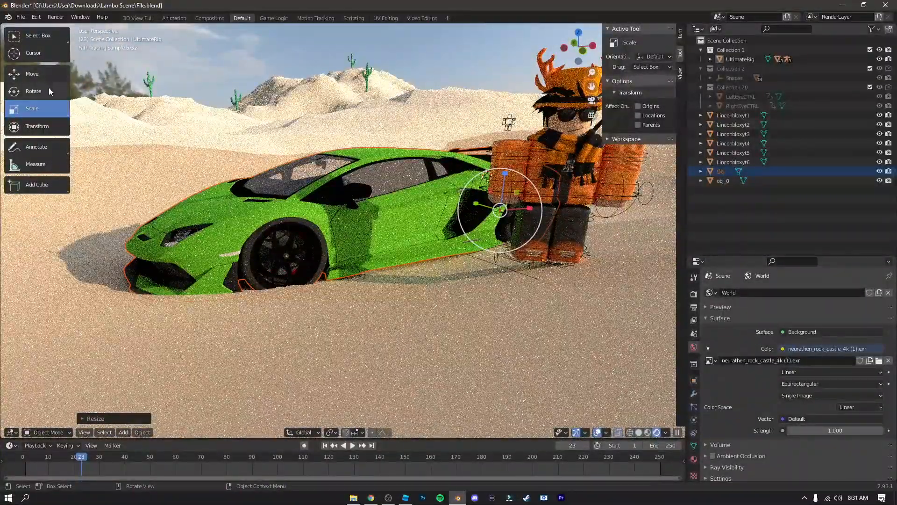
Rotate the Lamborghini slightly so that its front lifts out of the sand
{"action": "left_click", "coordinate": [49, 89]}
{"action": "mouse_move", "coordinate": [480, 186]}
{"action": "left_mouse_down"}
{"action": "mouse_move", "coordinate": [486, 177]}
{"action": "mouse_move", "coordinate": [480, 185]}
{"action": "left_mouse_up"}
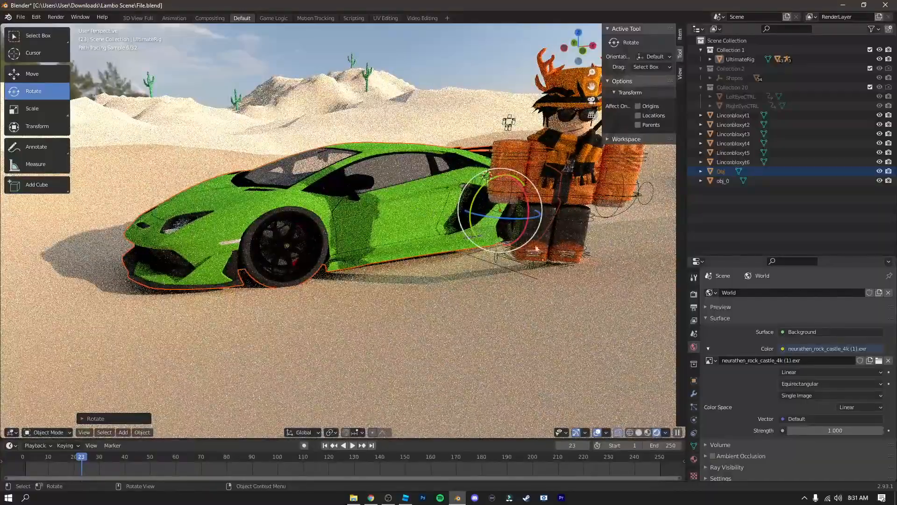
{"action": "key", "text": "shift+grave"}
{"action": "key", "text": "w"}
{"action": "key", "text": "w"}
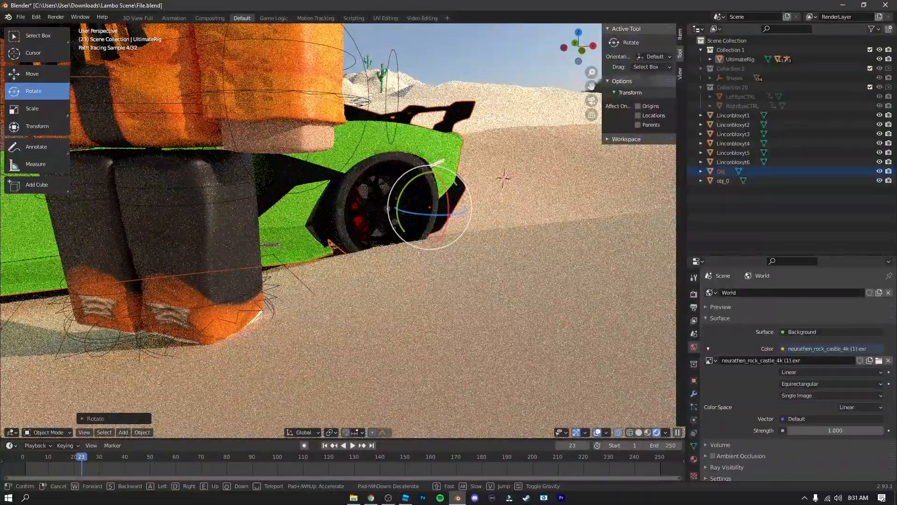
{"action": "key", "text": "s"}
{"action": "key", "text": "a"}
{"action": "key", "text": "w"}
{"action": "key", "text": "s"}
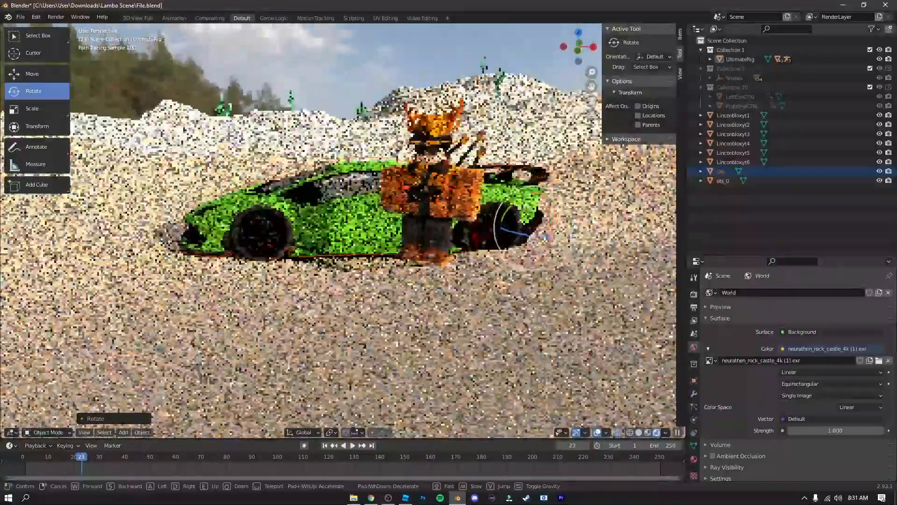
{"action": "key", "text": "w"}
{"action": "left_click", "coordinate": [353, 234]}
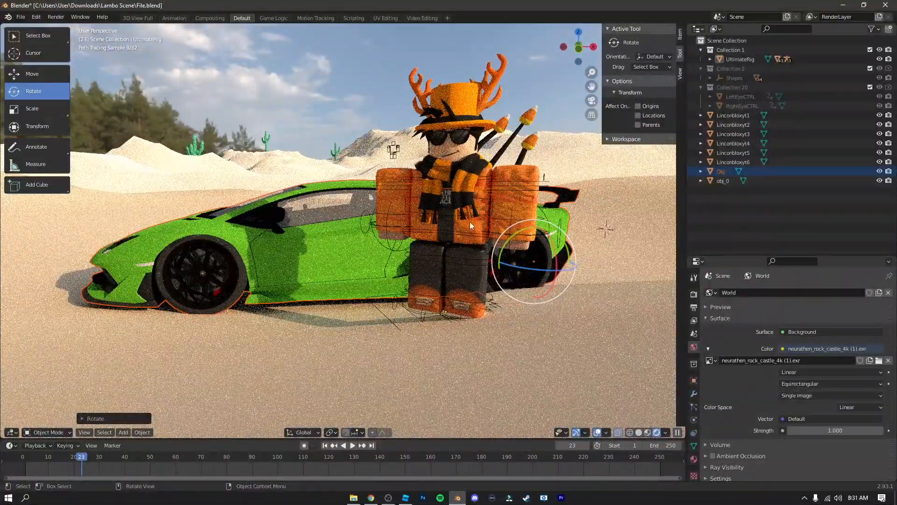
Scale UltimateRig down uniformly so the character's height suits the Lamborghini
{"action": "left_click", "coordinate": [387, 318]}
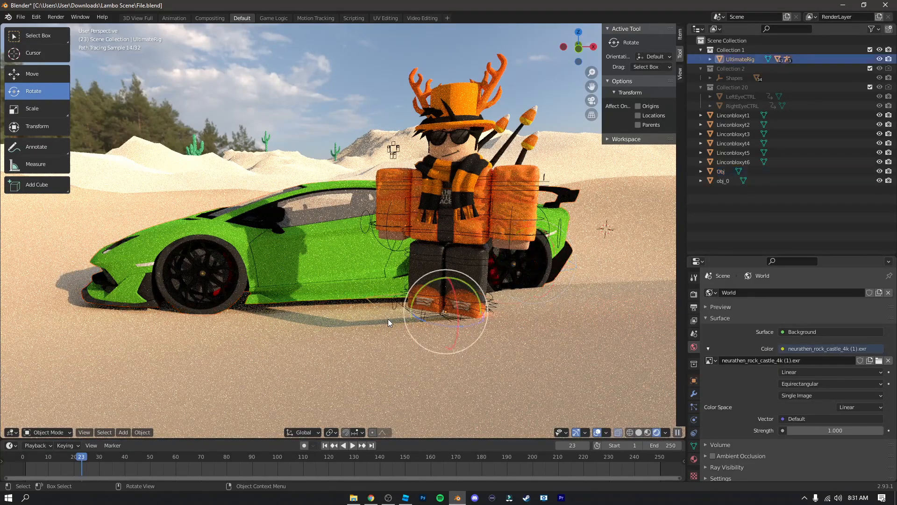
{"action": "left_click", "coordinate": [50, 107]}
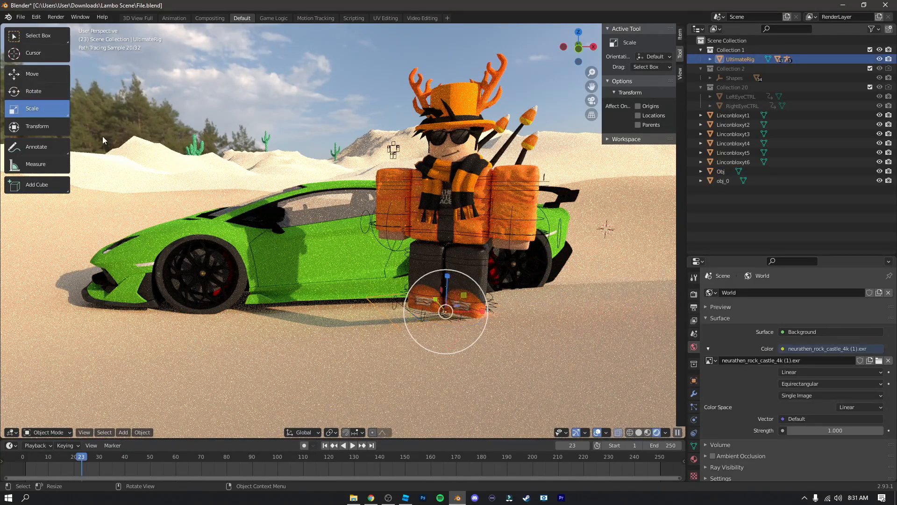
{"action": "left_click_drag", "start_coordinate": [467, 344], "coordinate": [451, 335]}
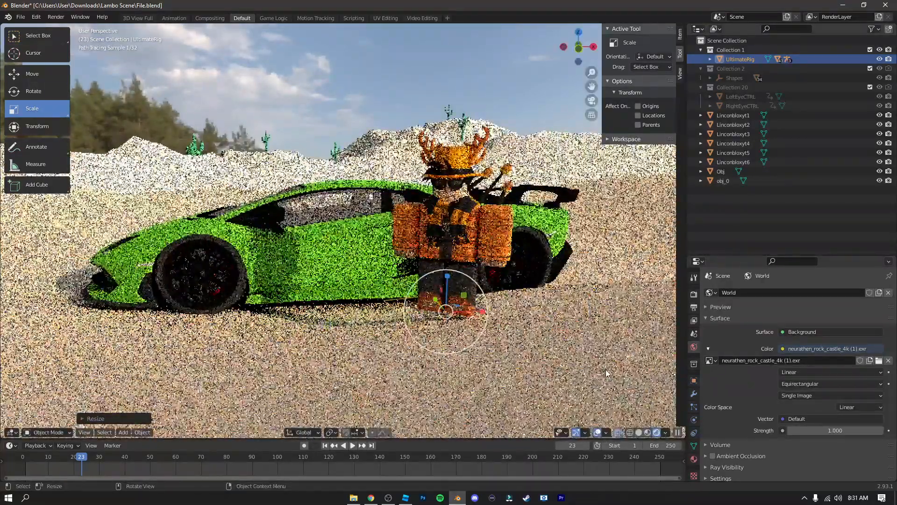
{"action": "left_click", "coordinate": [358, 85]}
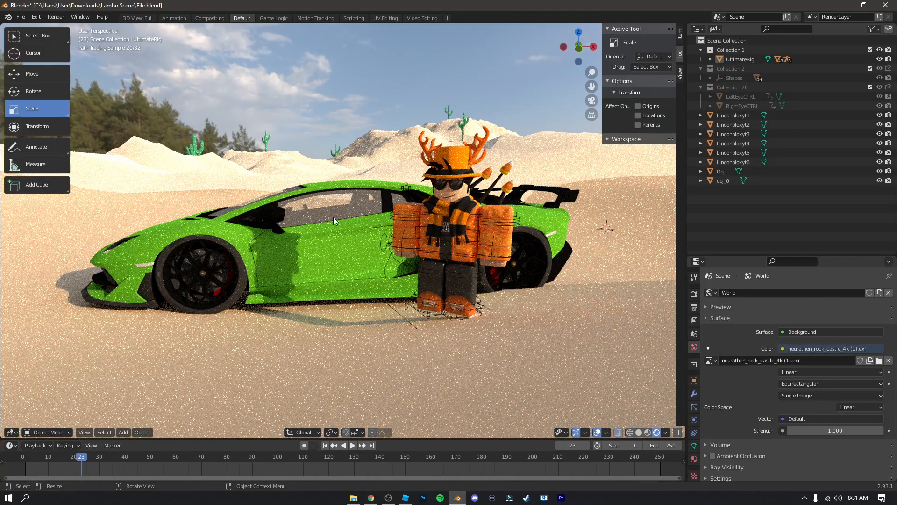
Put UltimateRig in Pose Mode, rotate its torso slightly and swing the left upper arm outward
{"action": "left_click", "coordinate": [406, 318]}
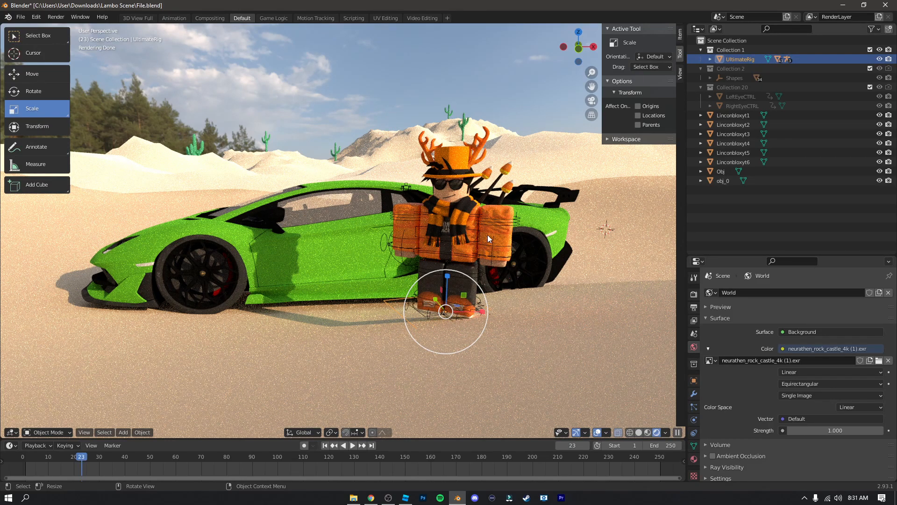
{"action": "key", "text": "ctrl+Tab"}
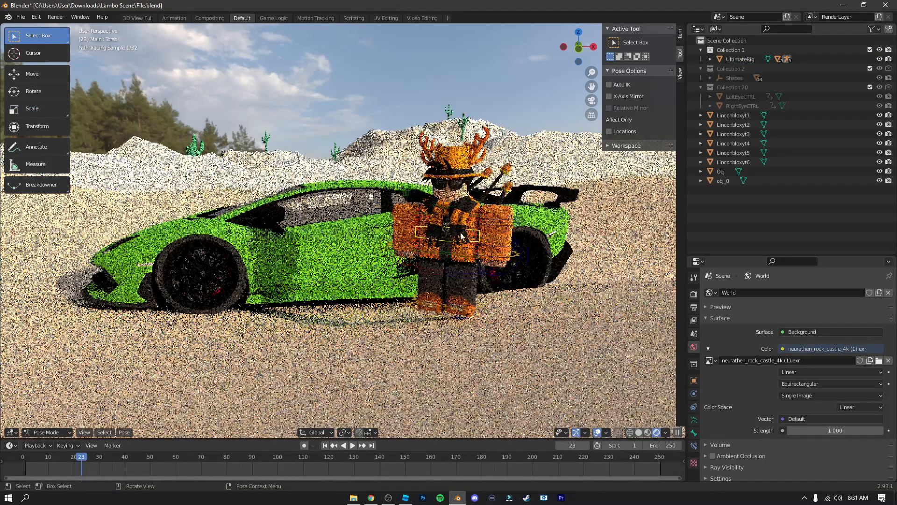
{"action": "left_click", "coordinate": [34, 91]}
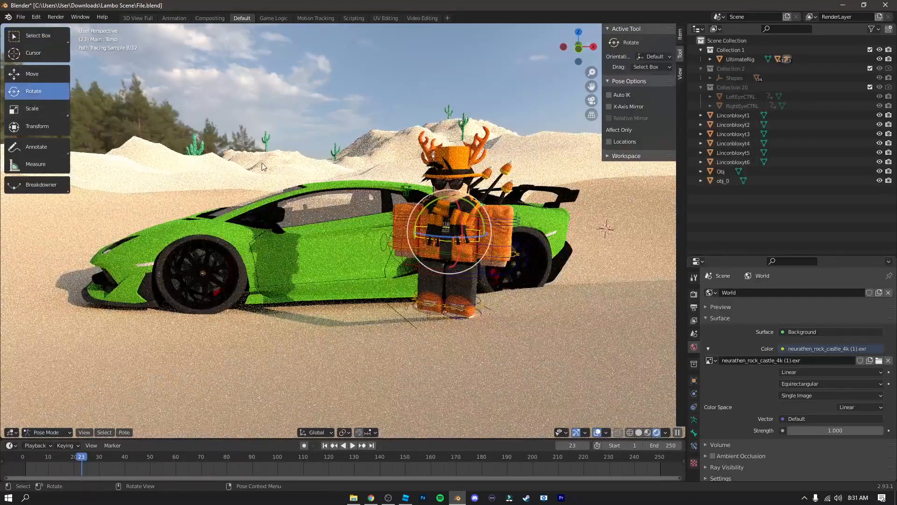
{"action": "mouse_move", "coordinate": [460, 225]}
{"action": "left_mouse_down"}
{"action": "mouse_move", "coordinate": [498, 218]}
{"action": "mouse_move", "coordinate": [527, 195]}
{"action": "mouse_move", "coordinate": [510, 206]}
{"action": "mouse_move", "coordinate": [528, 206]}
{"action": "mouse_move", "coordinate": [507, 206]}
{"action": "left_mouse_up"}
{"action": "left_click", "coordinate": [497, 212]}
Look in the Downloads folder for a reference image, and return to Blender
{"action": "left_click", "coordinate": [354, 497]}
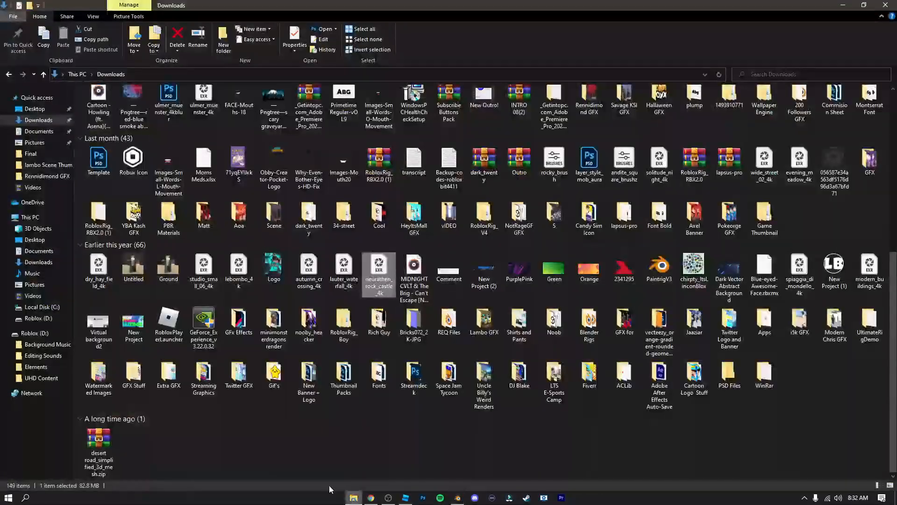
{"action": "left_click", "coordinate": [354, 497]}
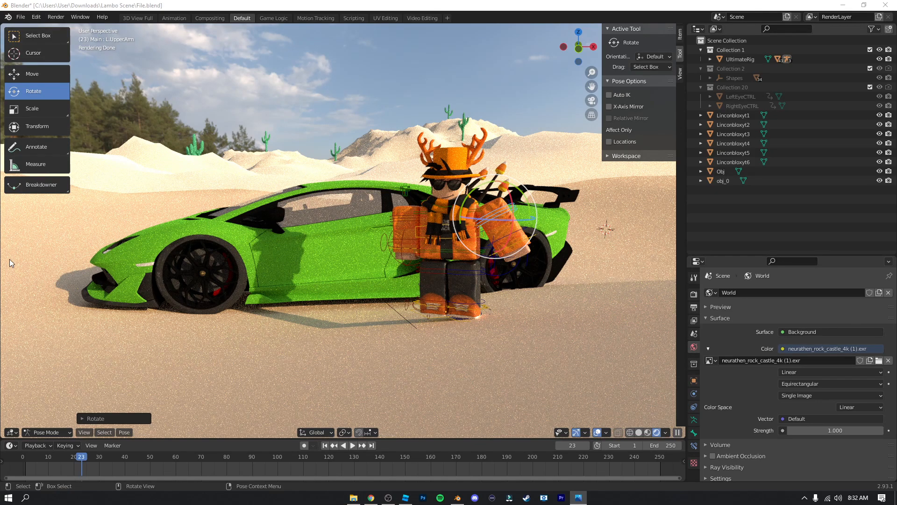
{"action": "left_click", "coordinate": [297, 4]}
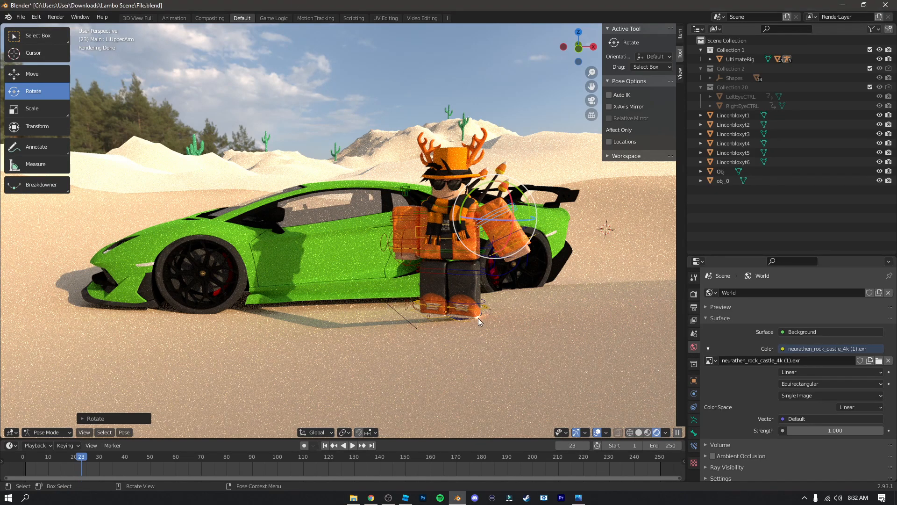
Return to Object Mode and move UltimateRig along the Y axis until it stands against the Lamborghini's side
{"action": "key", "text": "ctrl+z"}
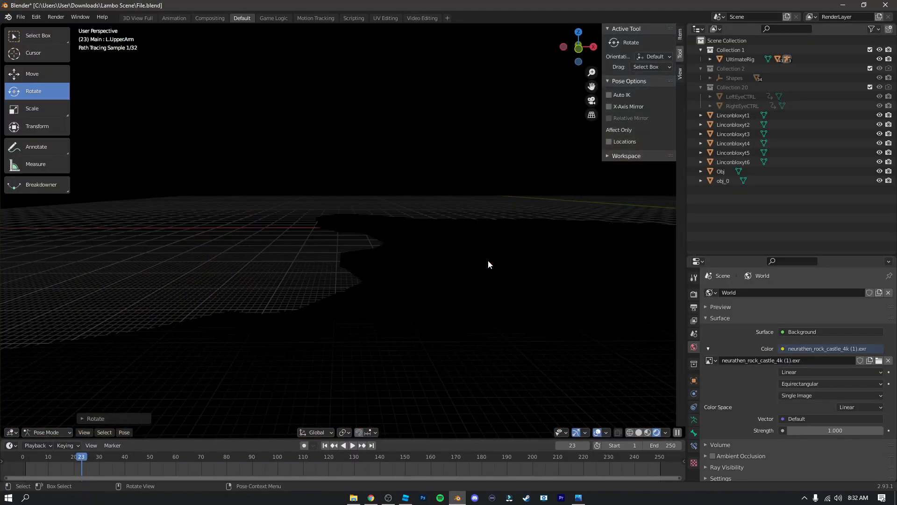
{"action": "key", "text": "shift+grave"}
{"action": "key", "text": "w"}
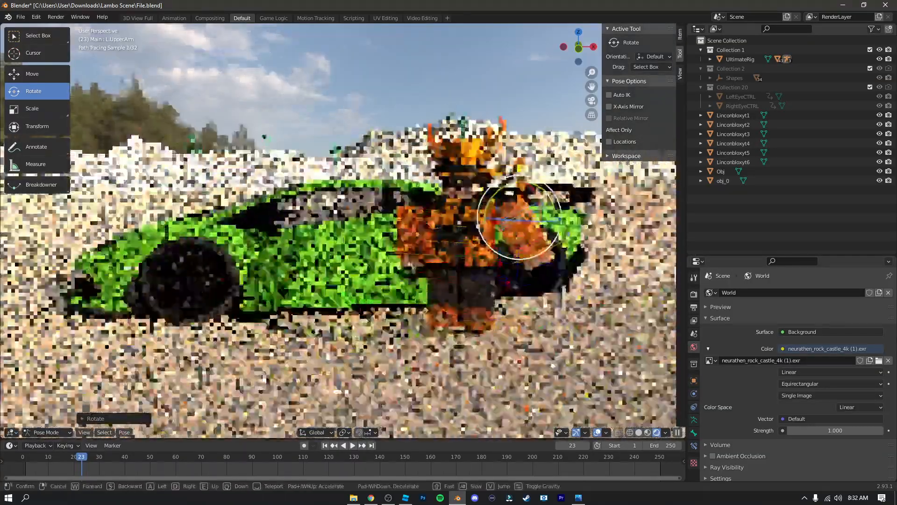
{"action": "key", "text": "a"}
{"action": "key", "text": "w"}
{"action": "key", "text": "a"}
{"action": "key", "text": "s"}
{"action": "key", "text": "a"}
{"action": "left_click", "coordinate": [346, 234]}
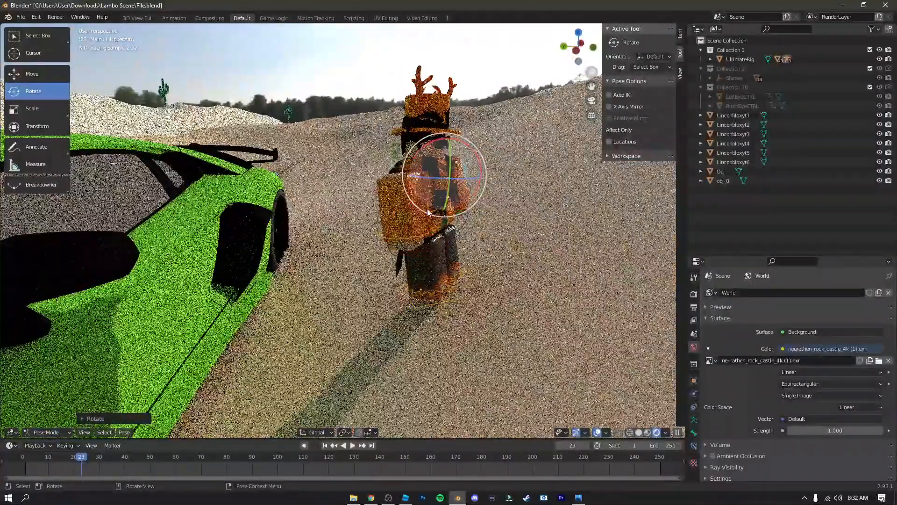
{"action": "key", "text": "ctrl+Tab"}
{"action": "left_click", "coordinate": [405, 315]}
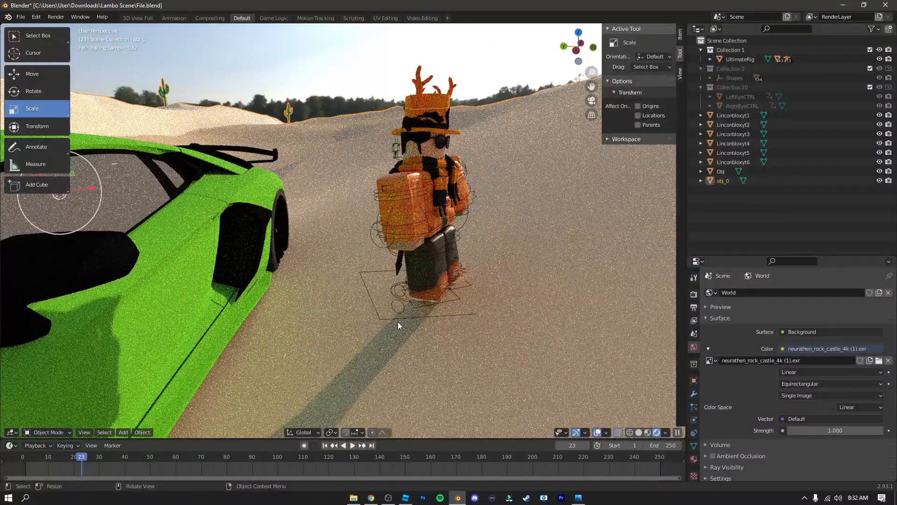
{"action": "left_click", "coordinate": [379, 317]}
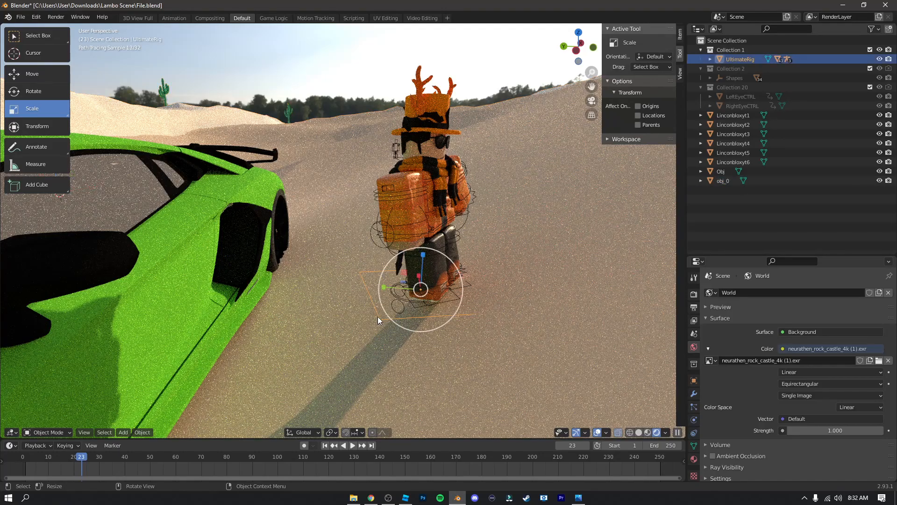
{"action": "left_click", "coordinate": [37, 78]}
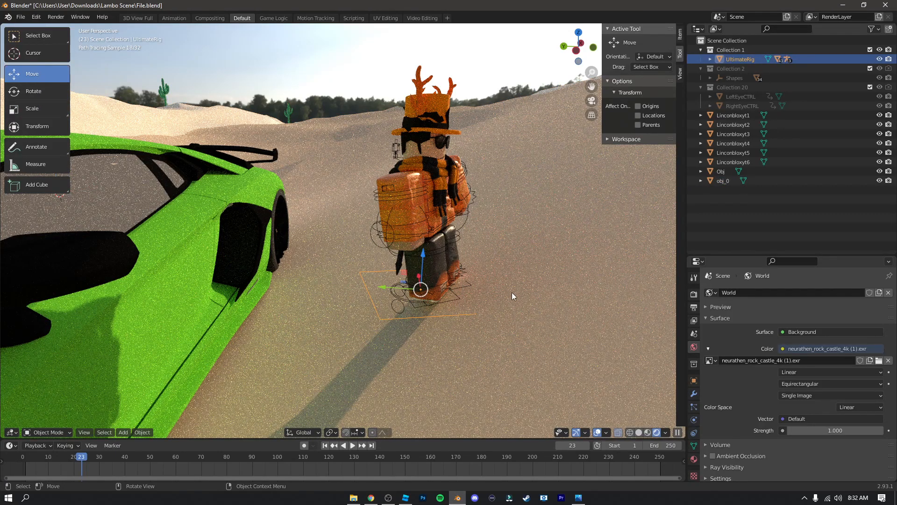
{"action": "left_click_drag", "start_coordinate": [384, 287], "coordinate": [276, 282]}
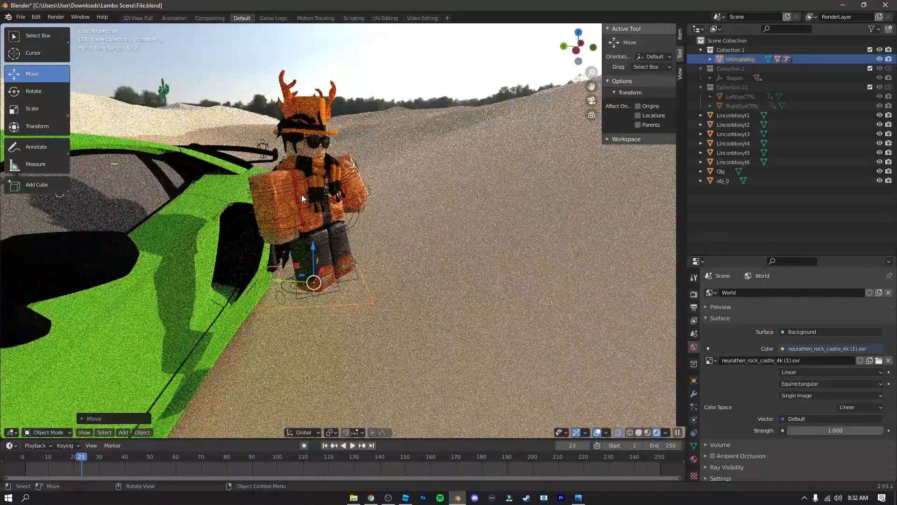
In Pose Mode, rotate the torso so the character leans back on the car, and adjust the right upper arm's rotation
{"action": "left_click", "coordinate": [329, 201]}
{"action": "left_click_drag", "start_coordinate": [328, 201], "coordinate": [334, 169]}
{"action": "left_click", "coordinate": [276, 192]}
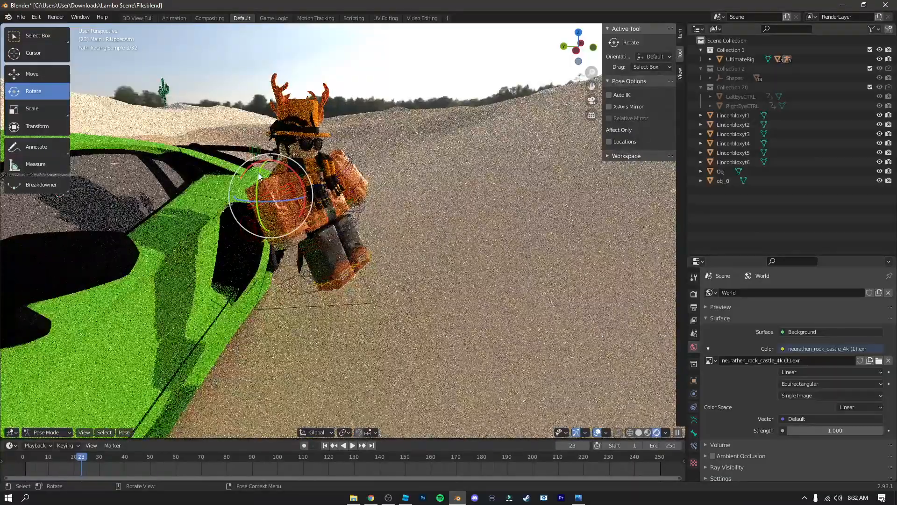
{"action": "left_click_drag", "start_coordinate": [261, 172], "coordinate": [267, 167]}
{"action": "left_click", "coordinate": [290, 212]}
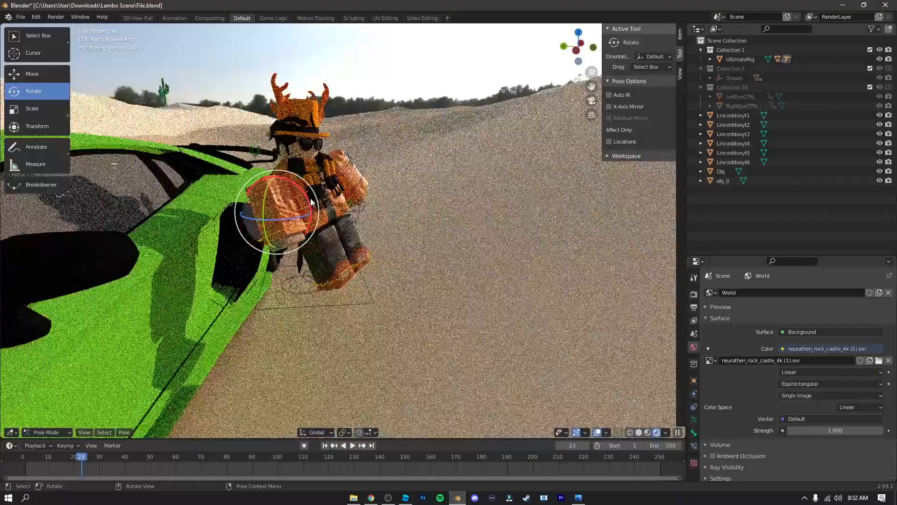
{"action": "left_click", "coordinate": [308, 198]}
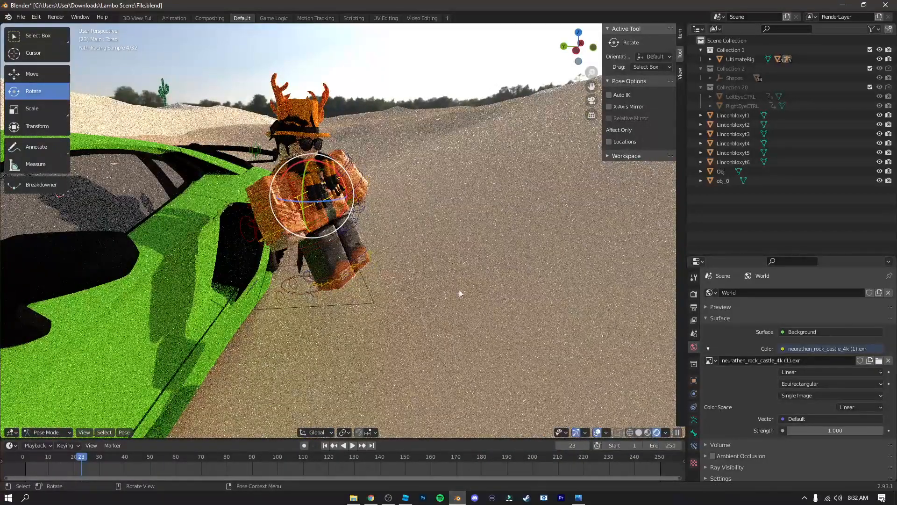
Switch to Material Preview shading and rotate the right lower arm to bend the elbow forward
{"action": "left_click", "coordinate": [648, 432]}
{"action": "key", "text": "shift+grave"}
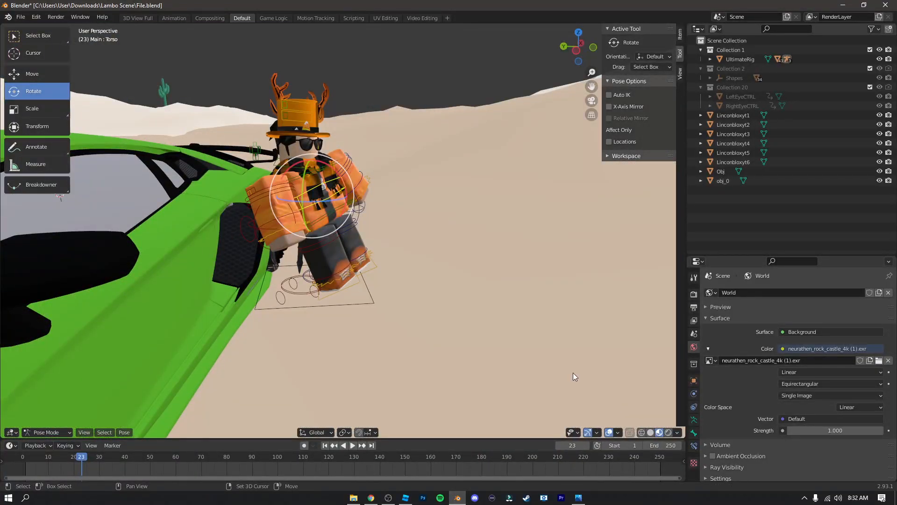
{"action": "key", "text": "w"}
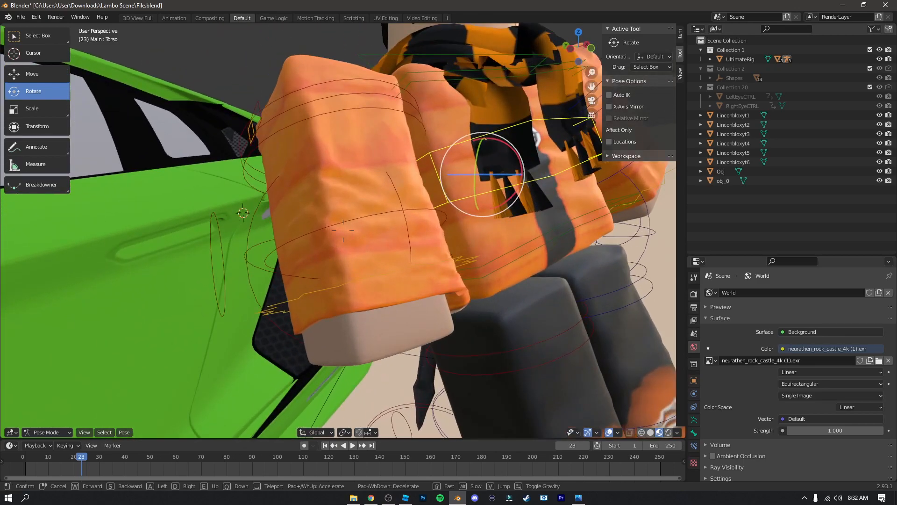
{"action": "key", "text": "s"}
{"action": "left_click", "coordinate": [342, 231]}
{"action": "left_click", "coordinate": [350, 219]}
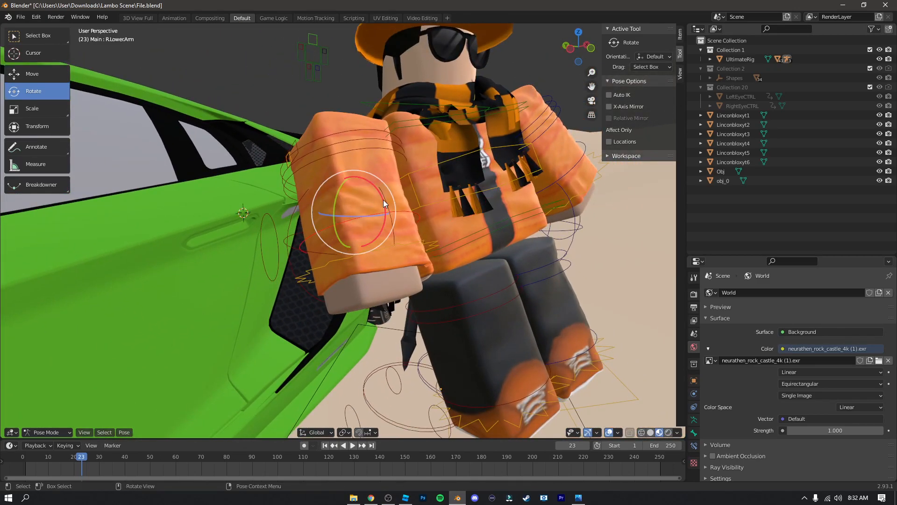
{"action": "mouse_move", "coordinate": [374, 196]}
{"action": "left_mouse_down"}
{"action": "mouse_move", "coordinate": [381, 190]}
{"action": "mouse_move", "coordinate": [369, 180]}
{"action": "left_mouse_up"}
Rotate the right upper arm sideways so the bent arm angles away from the torso
{"action": "left_click", "coordinate": [371, 142]}
{"action": "left_click", "coordinate": [364, 133]}
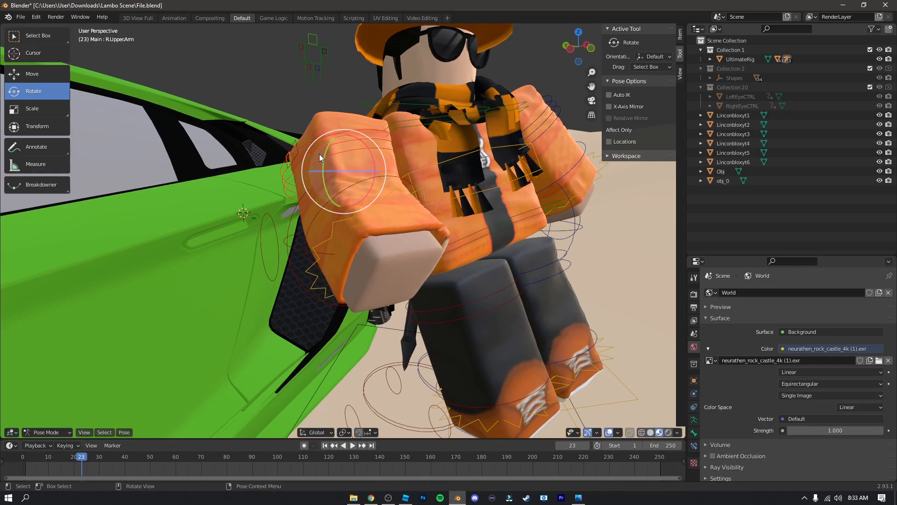
{"action": "left_click_drag", "start_coordinate": [324, 153], "coordinate": [373, 164]}
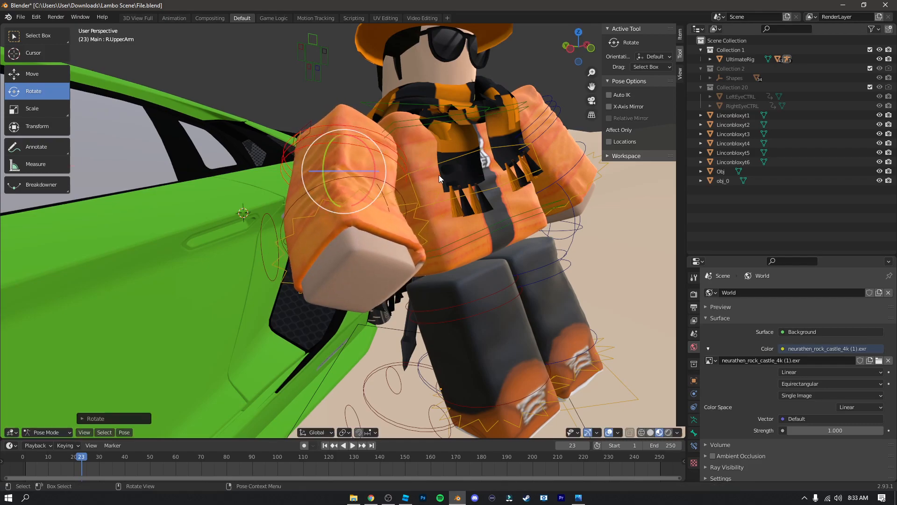
Rotate the torso bone a few more degrees about the X axis to increase the lean on the car
{"action": "key", "text": "shift+grave"}
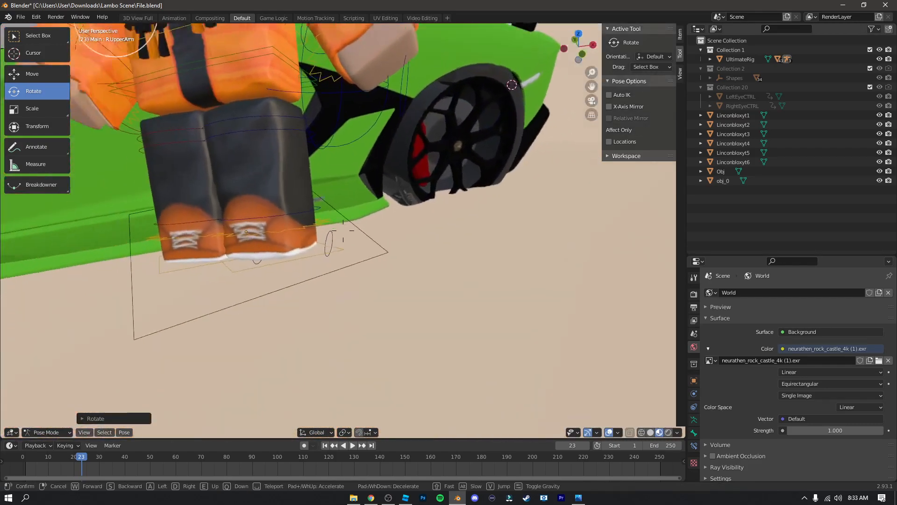
{"action": "key", "text": "s"}
{"action": "key", "text": "w"}
{"action": "key", "text": "s"}
{"action": "key", "text": "w"}
{"action": "key", "text": "w"}
{"action": "left_click", "coordinate": [341, 232]}
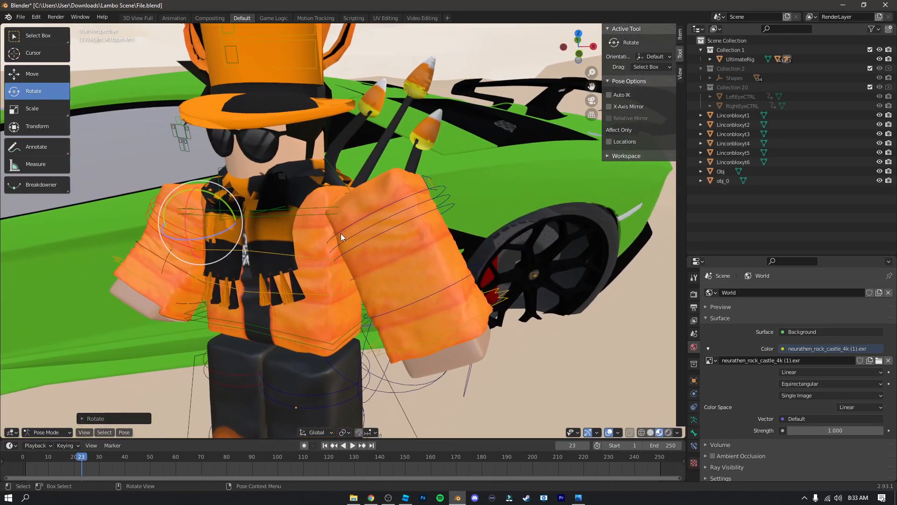
{"action": "left_click", "coordinate": [267, 267]}
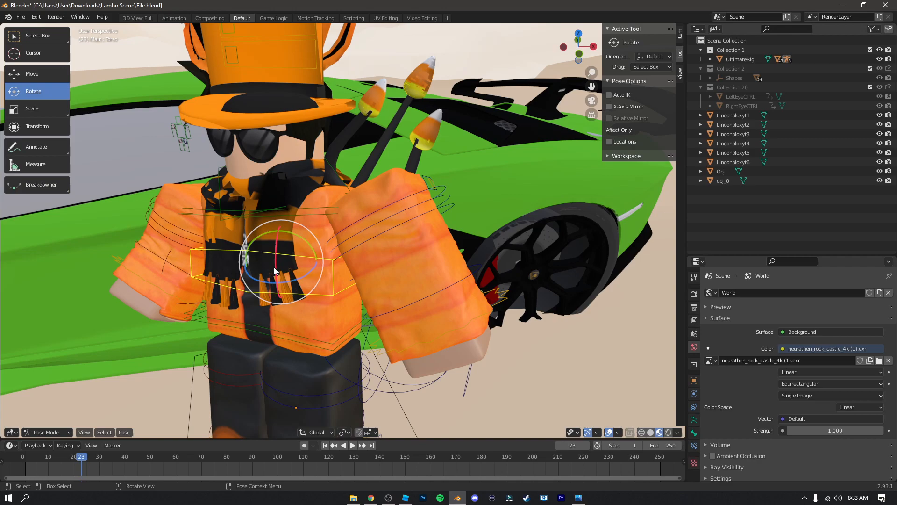
{"action": "key", "text": "r"}
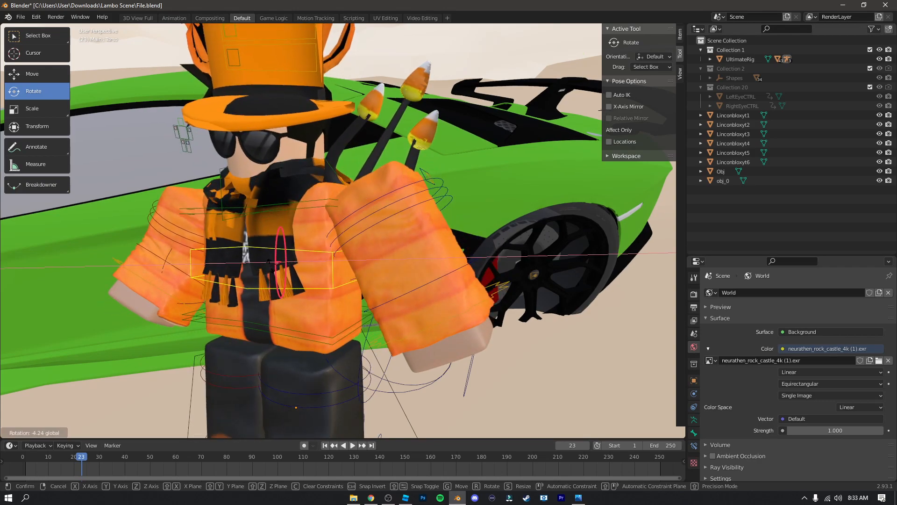
{"action": "key", "text": "Escape"}
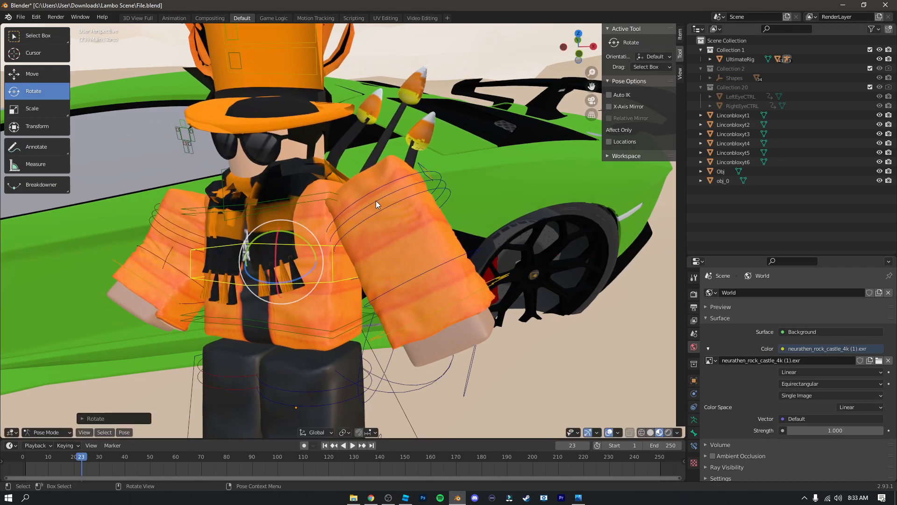
Rotate the lower bone of the raised arm beside the rear wheel to bend its elbow further
{"action": "left_click", "coordinate": [376, 203]}
{"action": "left_click", "coordinate": [419, 274]}
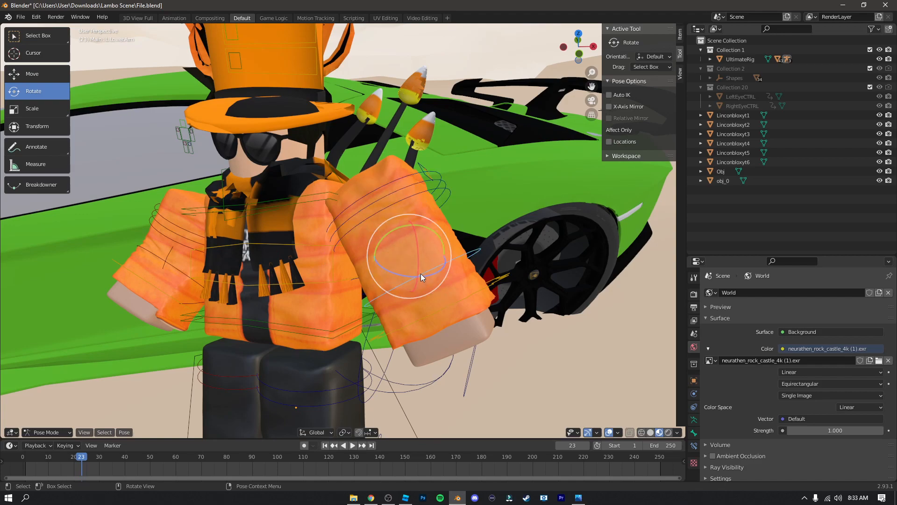
{"action": "left_click_drag", "start_coordinate": [417, 264], "coordinate": [452, 270]}
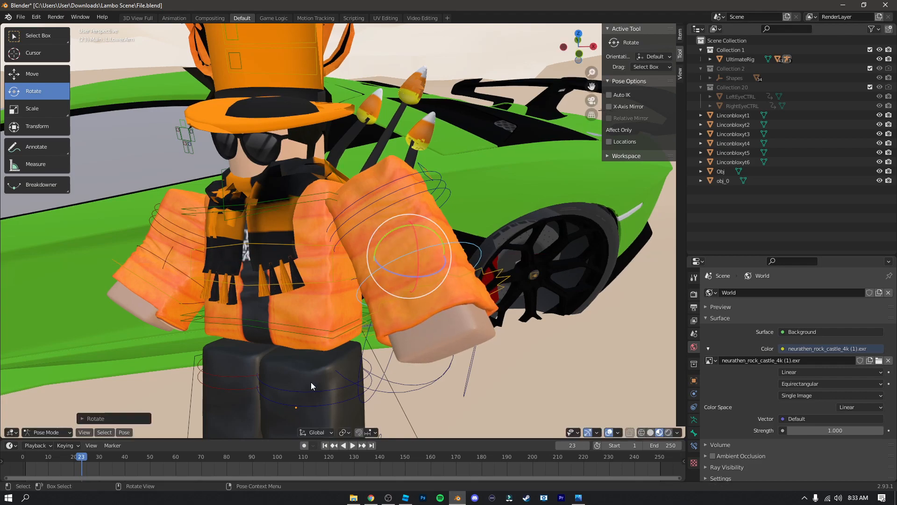
{"action": "left_click", "coordinate": [287, 246]}
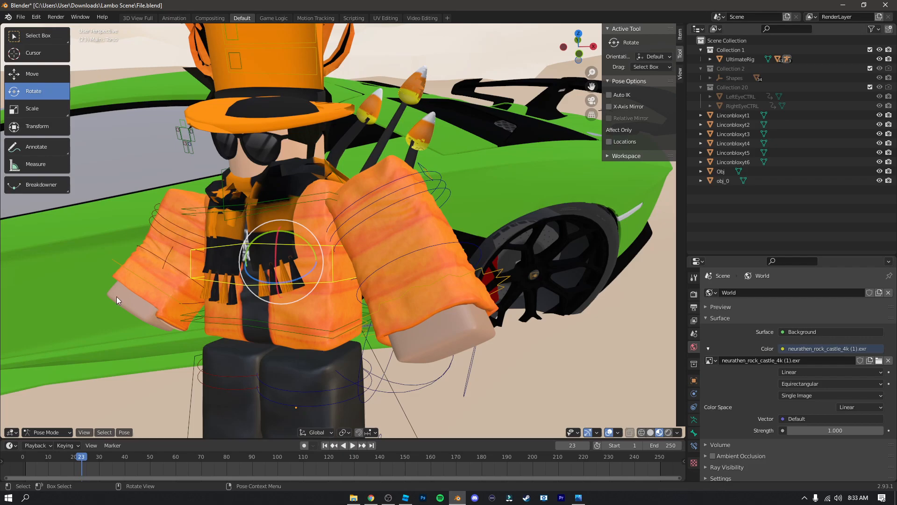
Switch to Object Mode and move the whole UltimateRig along the Y axis until its back rests against the car's side
{"action": "key", "text": "shift+grave"}
{"action": "key", "text": "w"}
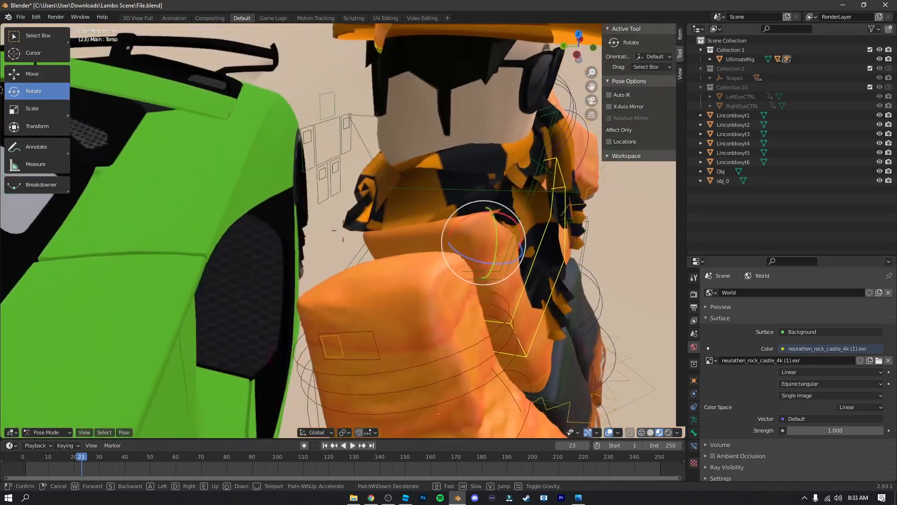
{"action": "key", "text": "s"}
{"action": "left_click", "coordinate": [343, 231]}
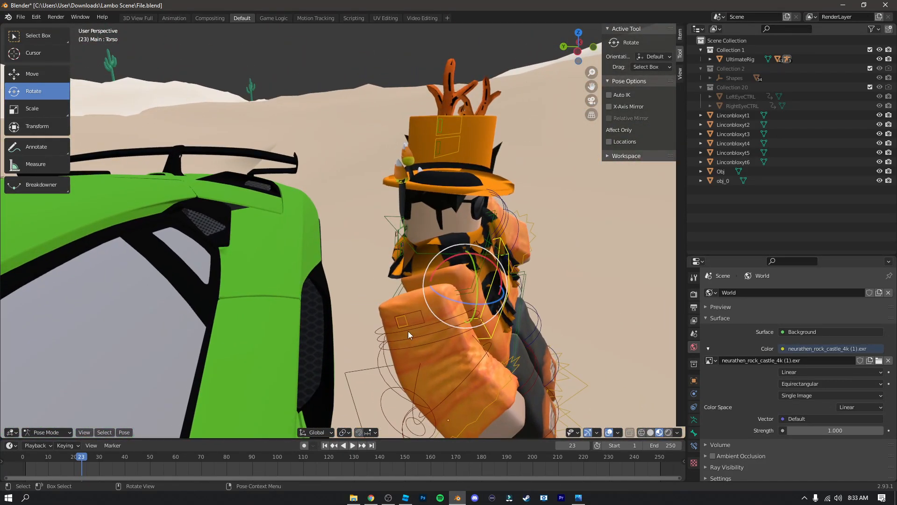
{"action": "key", "text": "ctrl+Tab"}
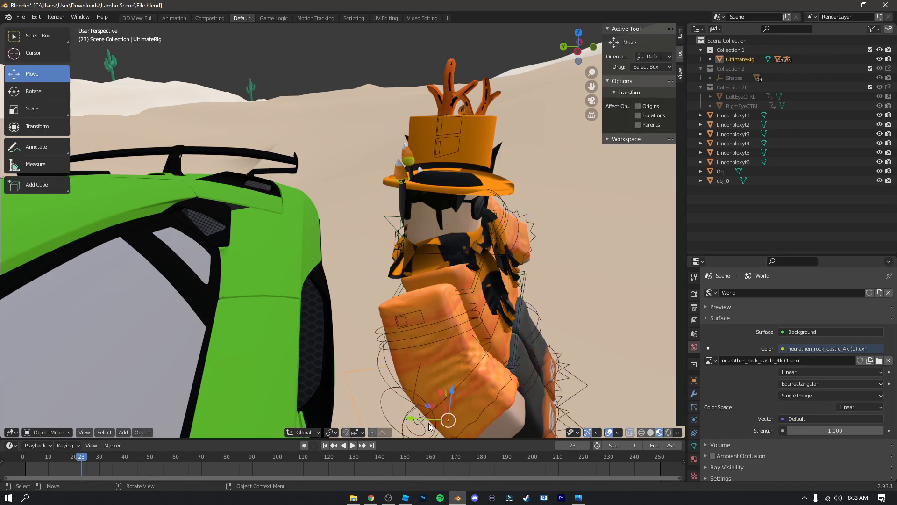
{"action": "key", "text": "g"}
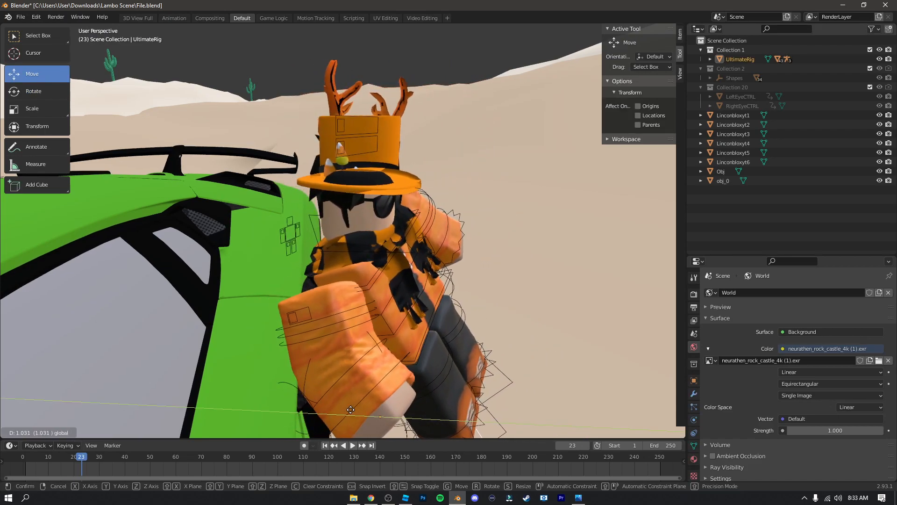
{"action": "left_click", "coordinate": [348, 409]}
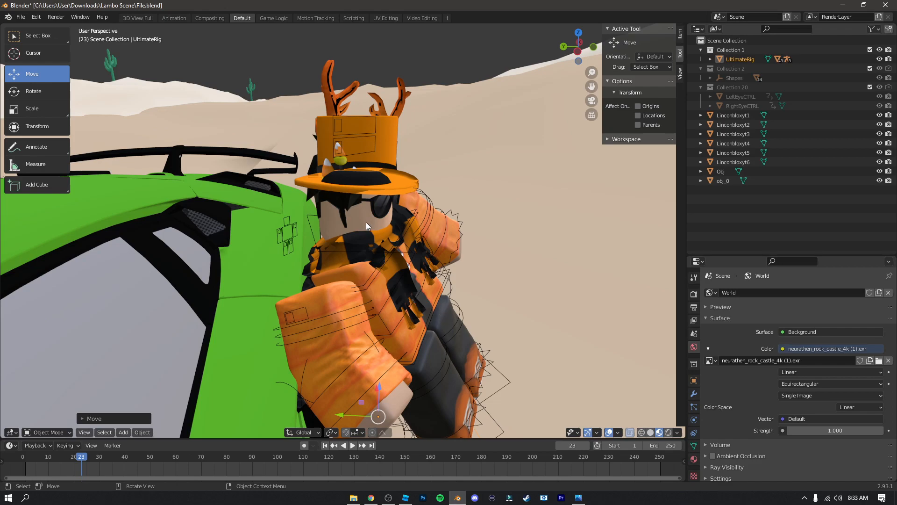
Select the Head(Default) mesh inside the rig's Main armature, rotate it to tilt the head, and move it back onto the neck
{"action": "key", "text": "ctrl+Tab"}
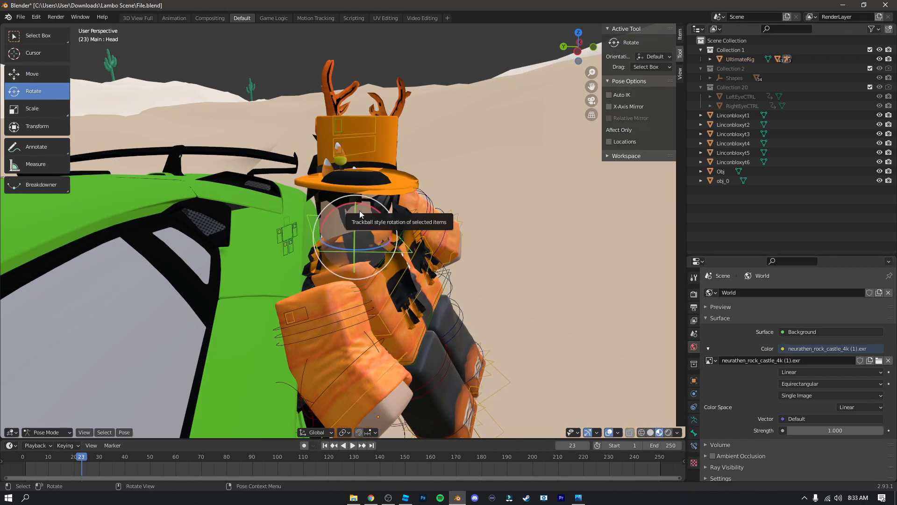
{"action": "left_click", "coordinate": [367, 209]}
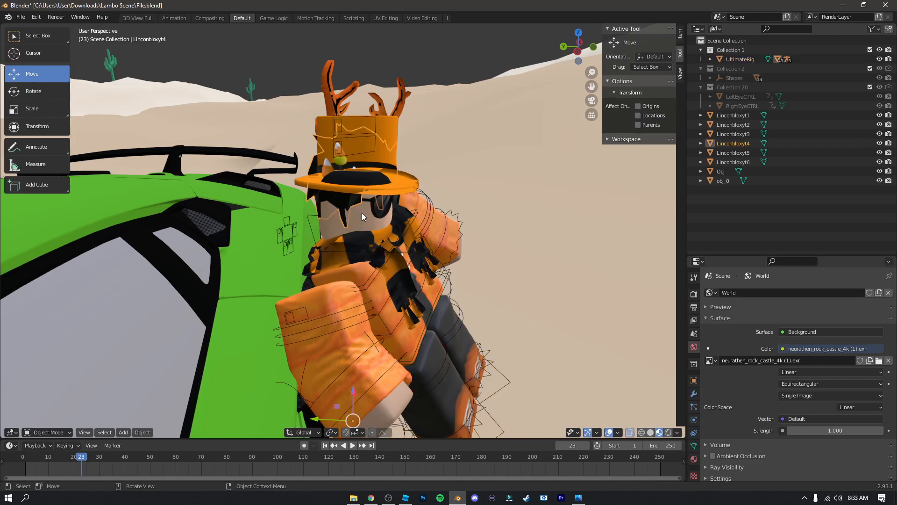
{"action": "left_click", "coordinate": [364, 213]}
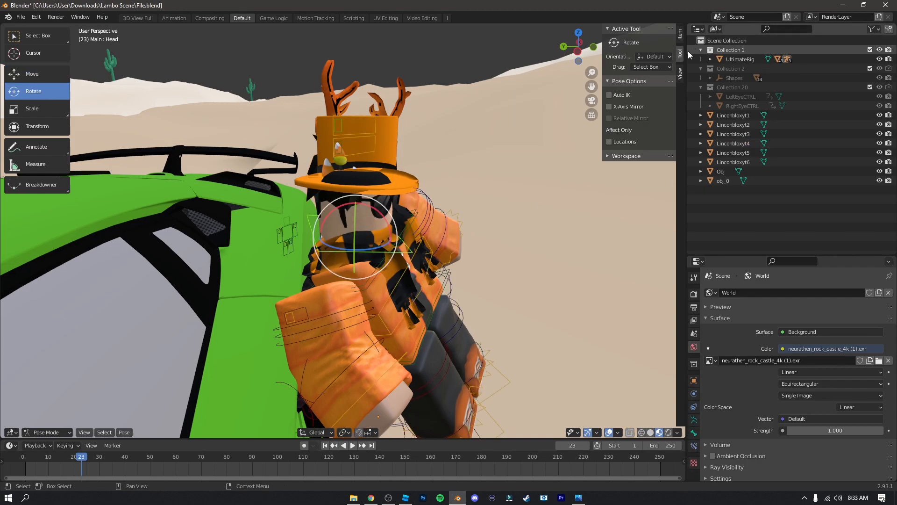
{"action": "left_click", "coordinate": [710, 59]}
{"action": "left_click", "coordinate": [719, 77]}
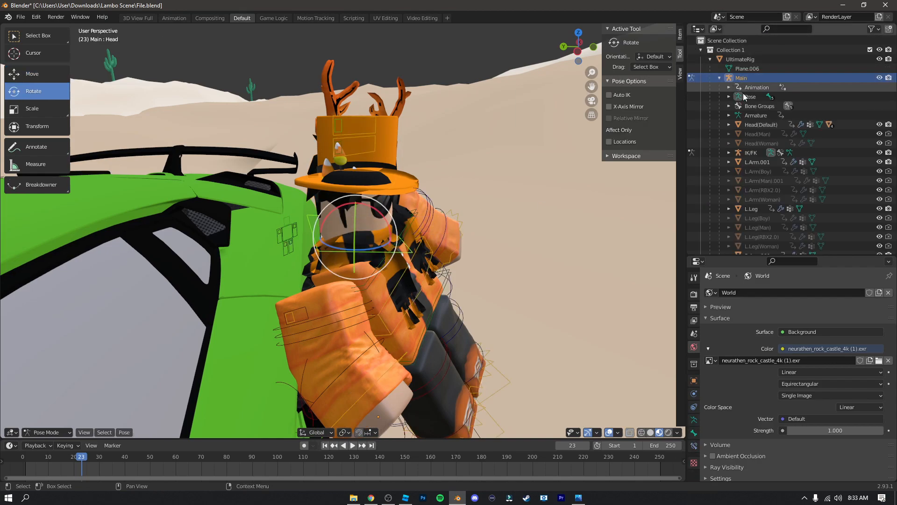
{"action": "left_click", "coordinate": [772, 125]}
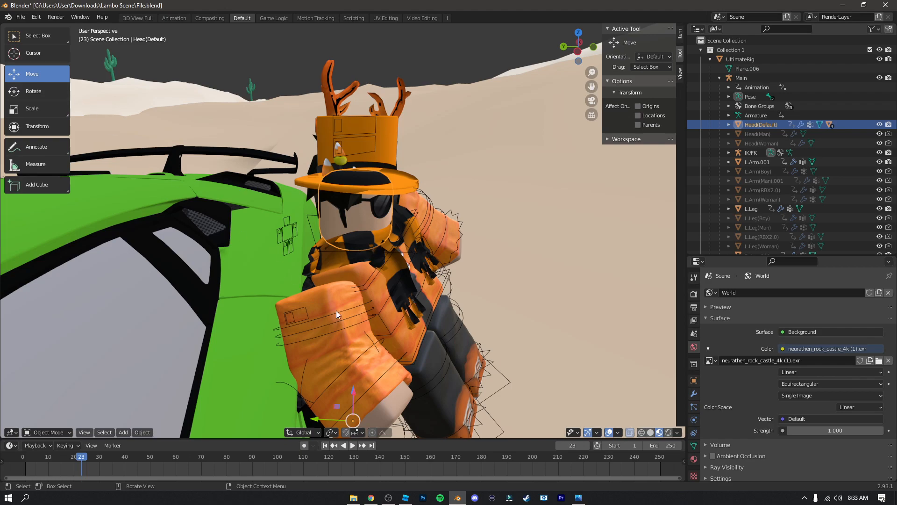
{"action": "left_click", "coordinate": [45, 96]}
{"action": "left_click_drag", "start_coordinate": [379, 407], "coordinate": [373, 400]}
{"action": "left_click", "coordinate": [46, 70]}
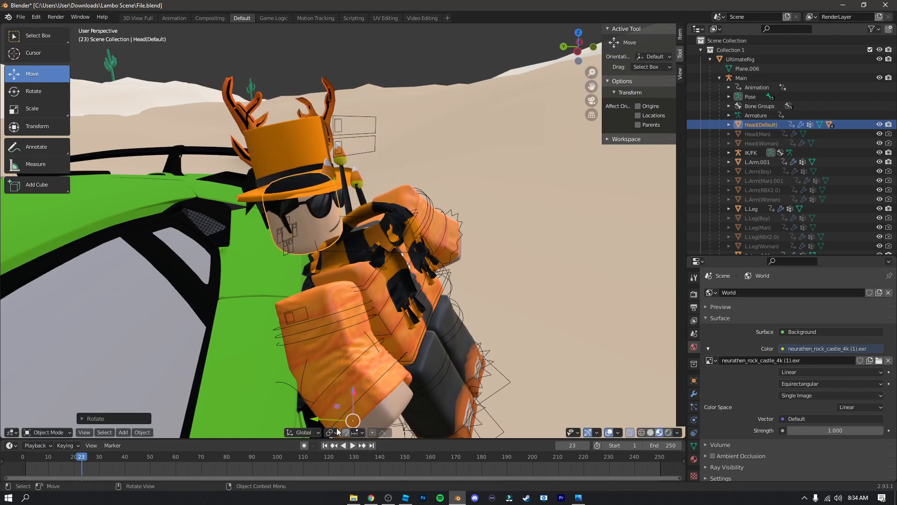
{"action": "left_click_drag", "start_coordinate": [315, 421], "coordinate": [389, 384]}
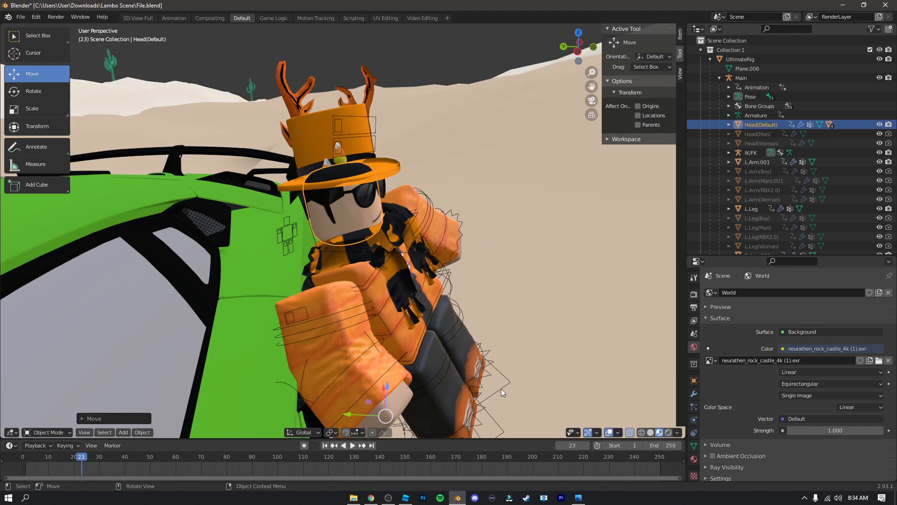
Pose the left leg by rotating L.UpperLeg forward and bending L.LowerLeg at the knee
{"action": "scroll", "coordinate": [501, 390], "scroll_direction": "down", "scroll_amount": 15}
{"action": "scroll", "coordinate": [501, 391], "scroll_direction": "up", "scroll_amount": 15}
{"action": "left_click", "coordinate": [457, 326]}
{"action": "mouse_move", "coordinate": [455, 302]}
{"action": "left_mouse_down"}
{"action": "mouse_move", "coordinate": [461, 312]}
{"action": "mouse_move", "coordinate": [458, 302]}
{"action": "left_mouse_up"}
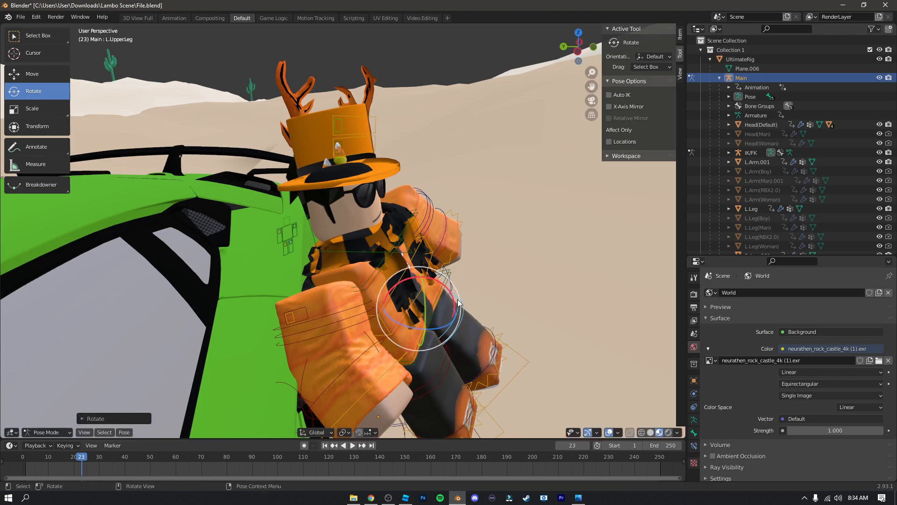
{"action": "left_click", "coordinate": [493, 357]}
{"action": "mouse_move", "coordinate": [486, 345]}
{"action": "left_mouse_down"}
{"action": "mouse_move", "coordinate": [482, 329]}
{"action": "mouse_move", "coordinate": [483, 341]}
{"action": "left_mouse_up"}
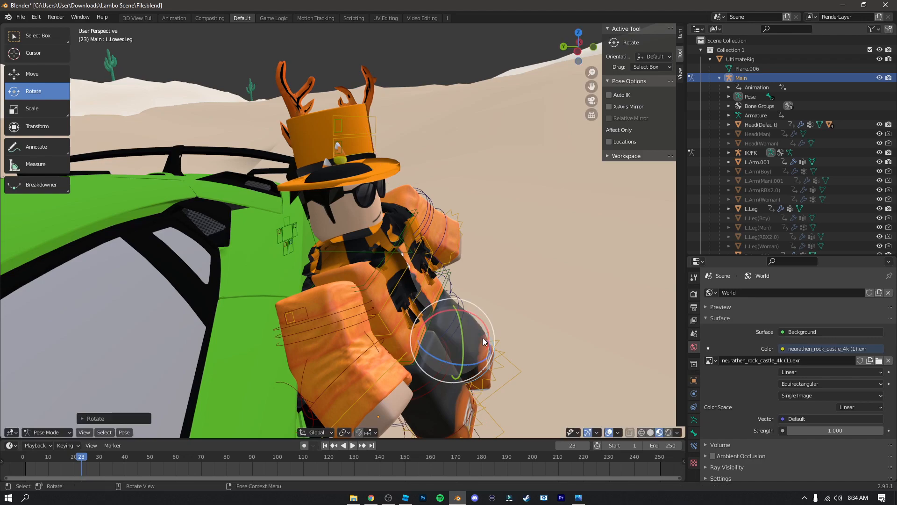
{"action": "left_click", "coordinate": [452, 324]}
{"action": "mouse_move", "coordinate": [452, 296]}
{"action": "left_mouse_down"}
{"action": "mouse_move", "coordinate": [452, 312]}
{"action": "mouse_move", "coordinate": [452, 296]}
{"action": "left_mouse_up"}
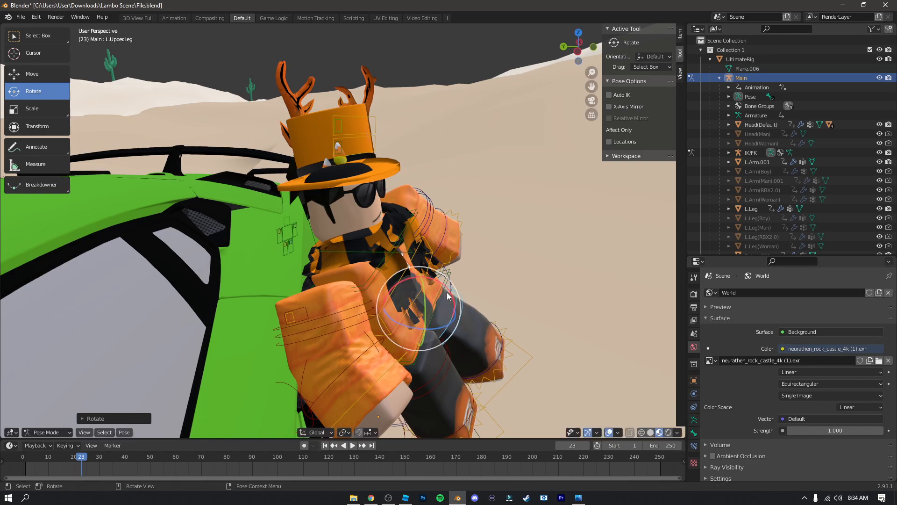
Rotate the R.UpperLeg bone slightly to bring the right leg back toward the car
{"action": "left_click", "coordinate": [467, 420]}
{"action": "left_click", "coordinate": [435, 379]}
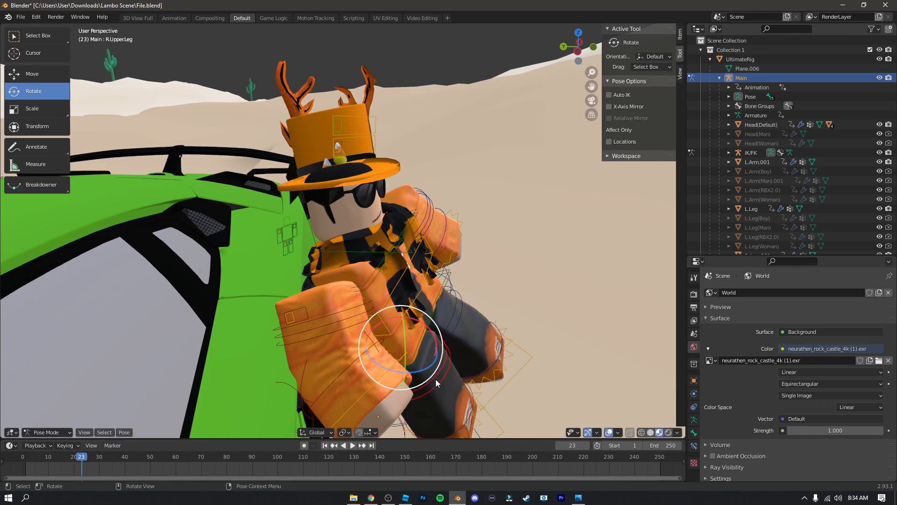
{"action": "left_click_drag", "start_coordinate": [424, 324], "coordinate": [432, 335]}
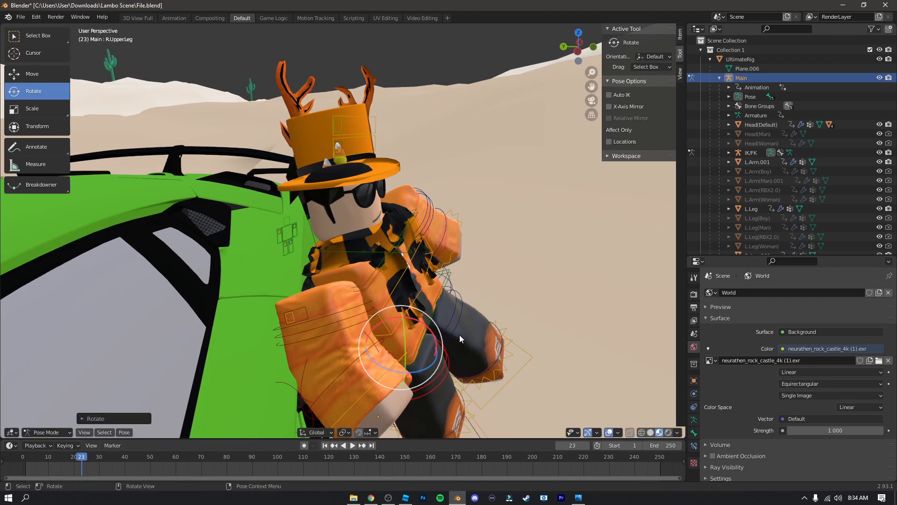
Select the whole UltimateRig in Object Mode and scale it up uniformly to suit the car's size
{"action": "key", "text": "shift+grave"}
{"action": "key", "text": "s"}
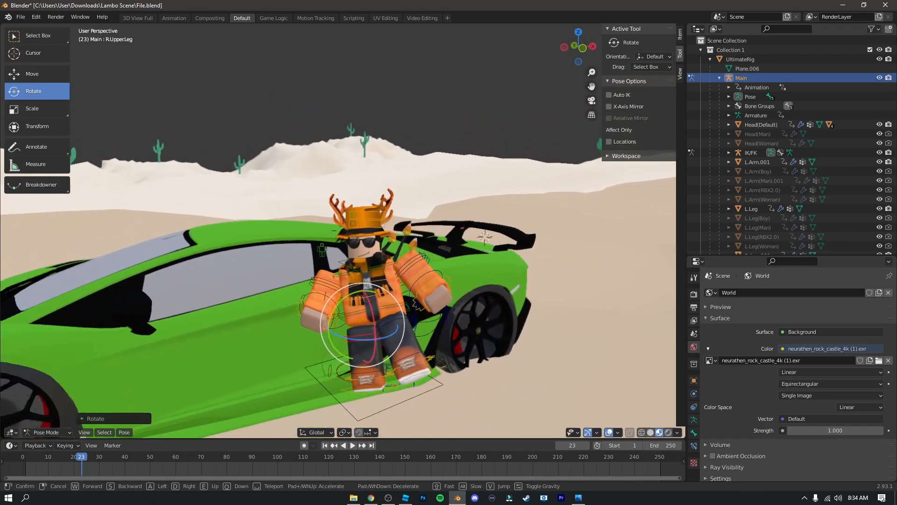
{"action": "key", "text": "s"}
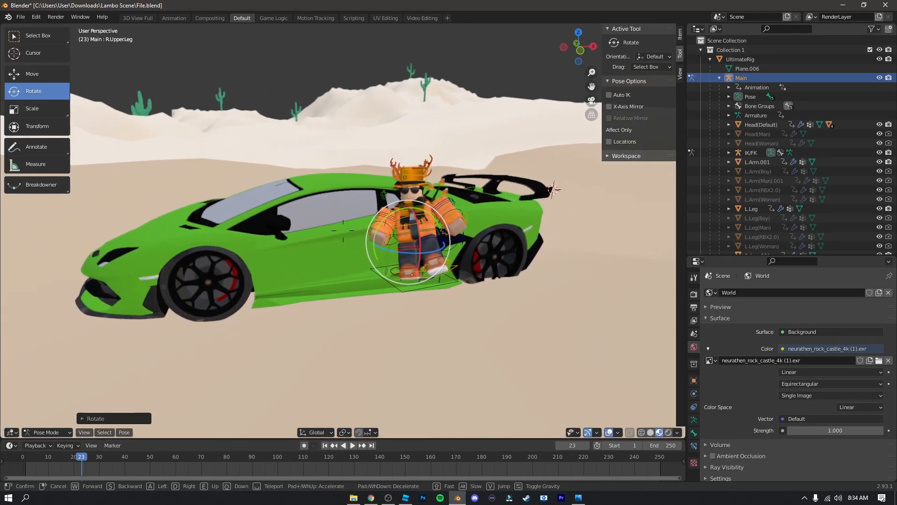
{"action": "key", "text": "w"}
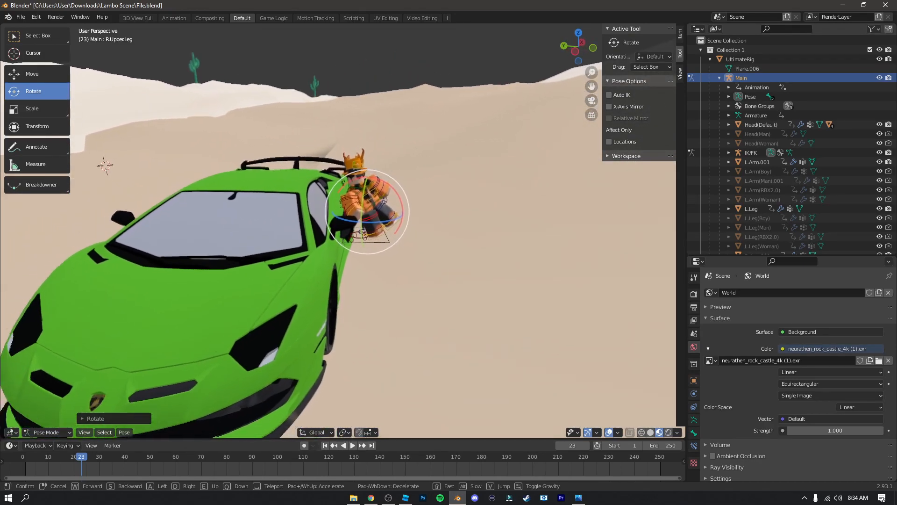
{"action": "key", "text": "s"}
{"action": "left_click", "coordinate": [344, 234]}
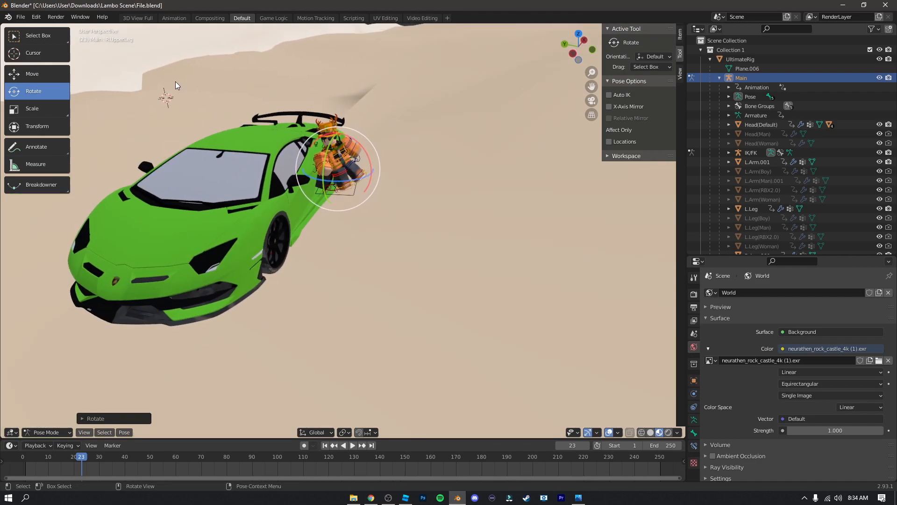
{"action": "left_click", "coordinate": [346, 197]}
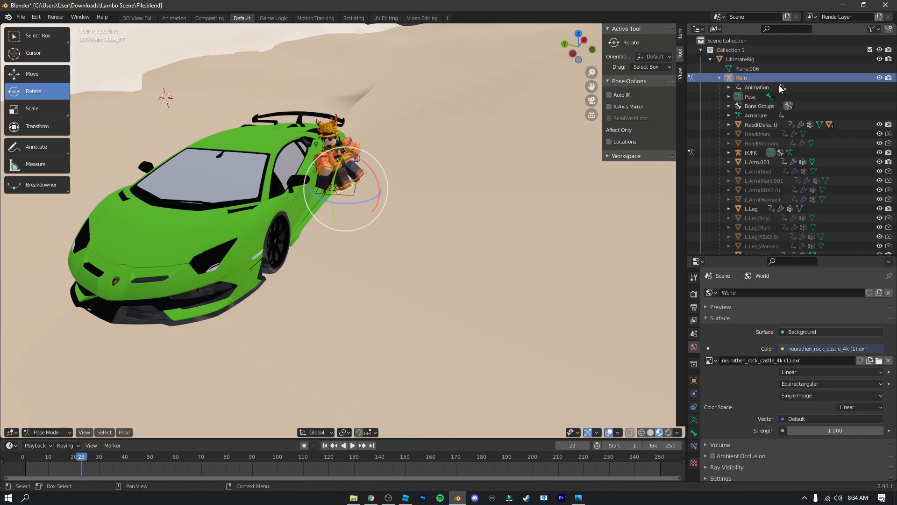
{"action": "left_click", "coordinate": [742, 59]}
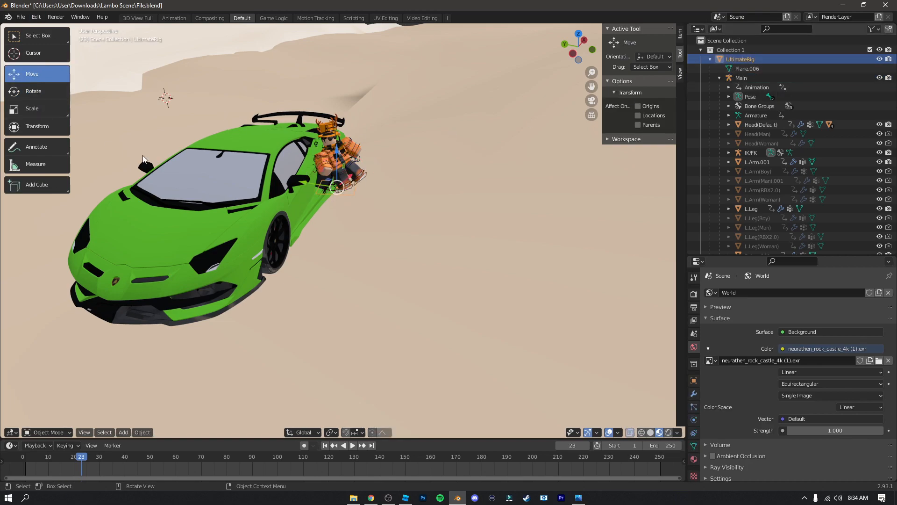
{"action": "key", "text": "s"}
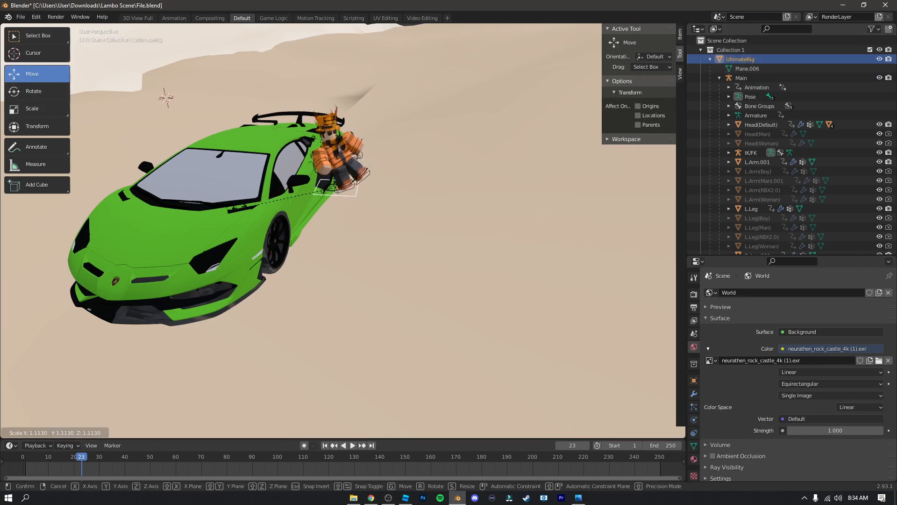
{"action": "left_click", "coordinate": [434, 244]}
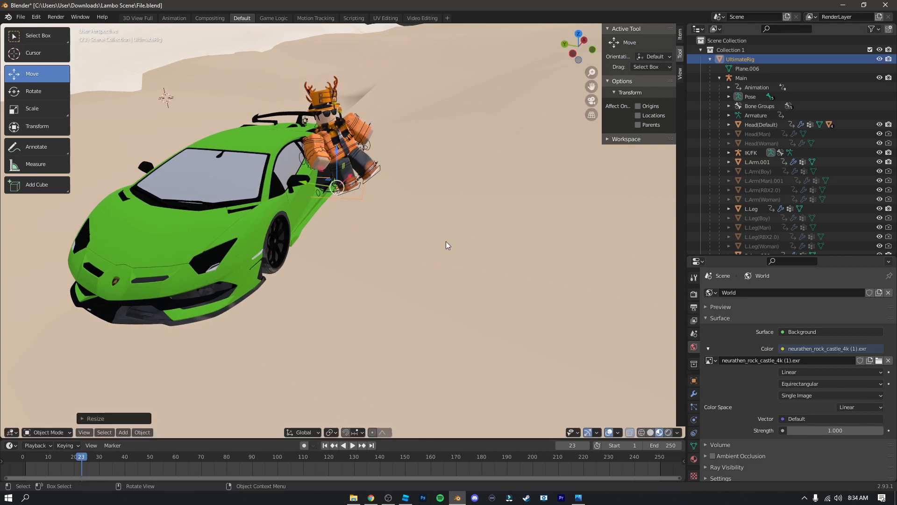
Move the UltimateRig down toward the sand and outward from the car, and rotate it slightly about the Z axis
{"action": "left_click_drag", "start_coordinate": [338, 159], "coordinate": [322, 208]}
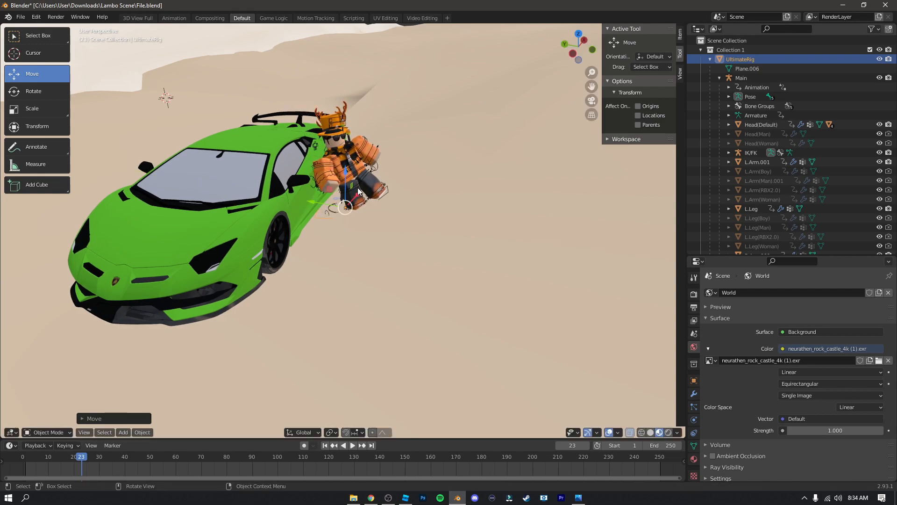
{"action": "left_click", "coordinate": [39, 95]}
{"action": "left_click_drag", "start_coordinate": [357, 220], "coordinate": [363, 218]}
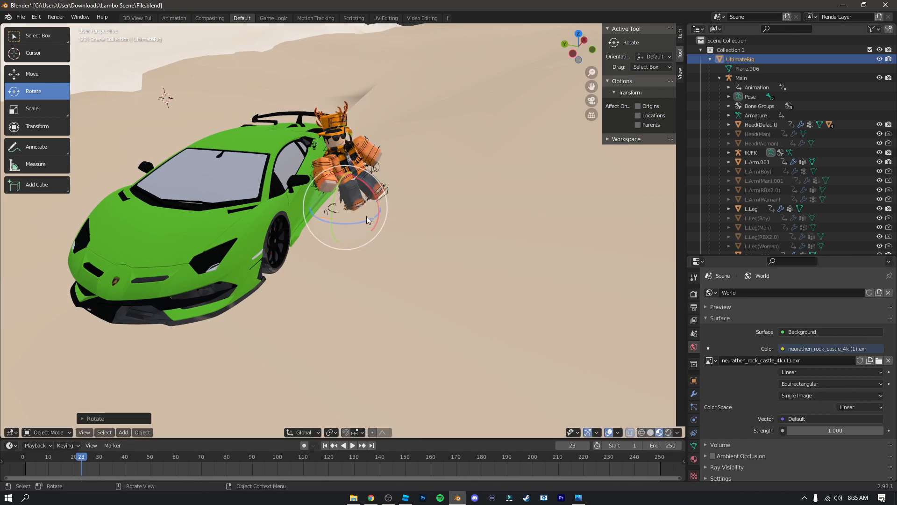
Rotate the UltimateRig about the Z axis and move it closer to the car so its back faces the bodywork
{"action": "key", "text": "shift+grave"}
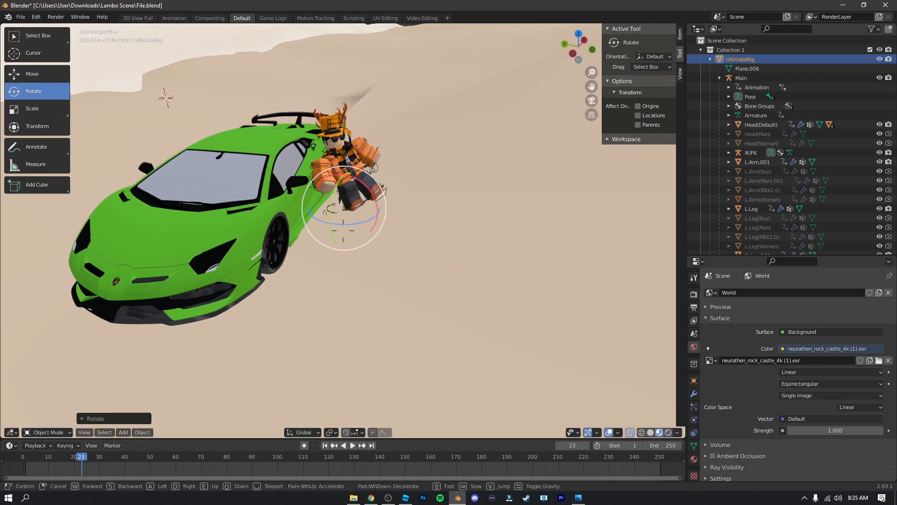
{"action": "key", "text": "w"}
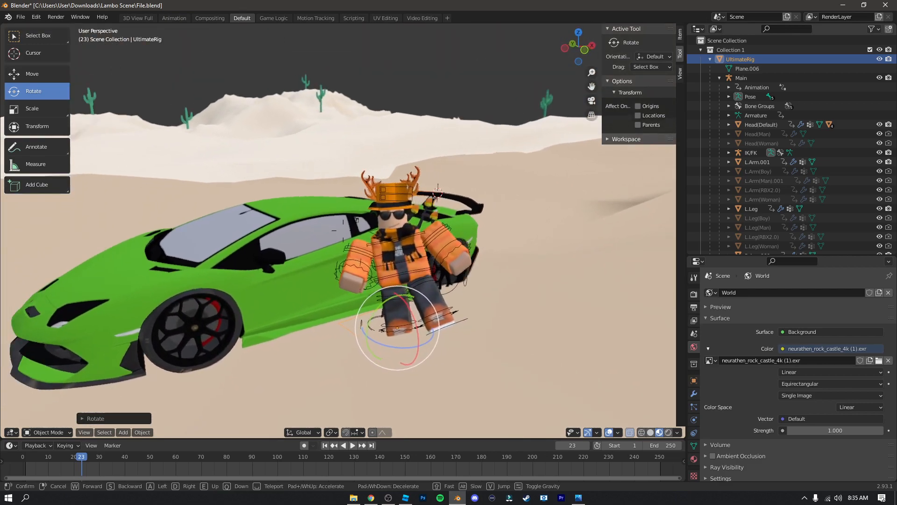
{"action": "key", "text": "d"}
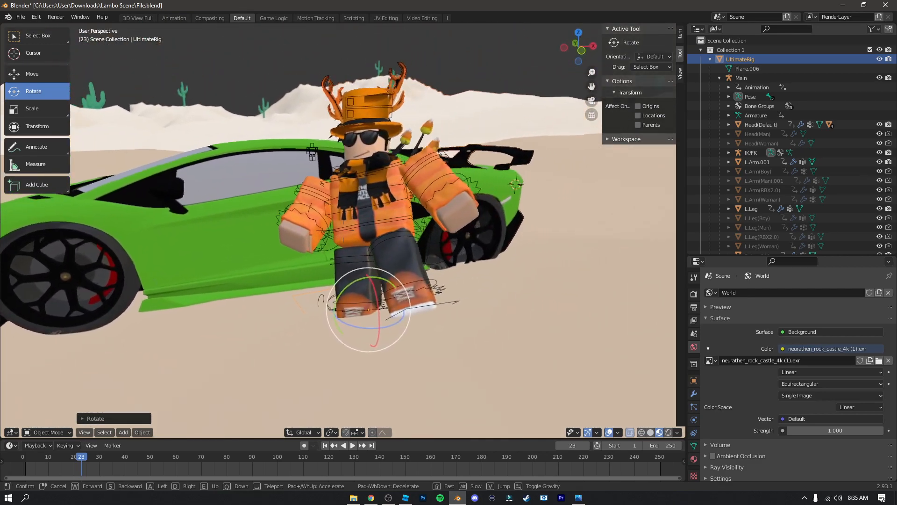
{"action": "key", "text": "w"}
{"action": "key", "text": "s"}
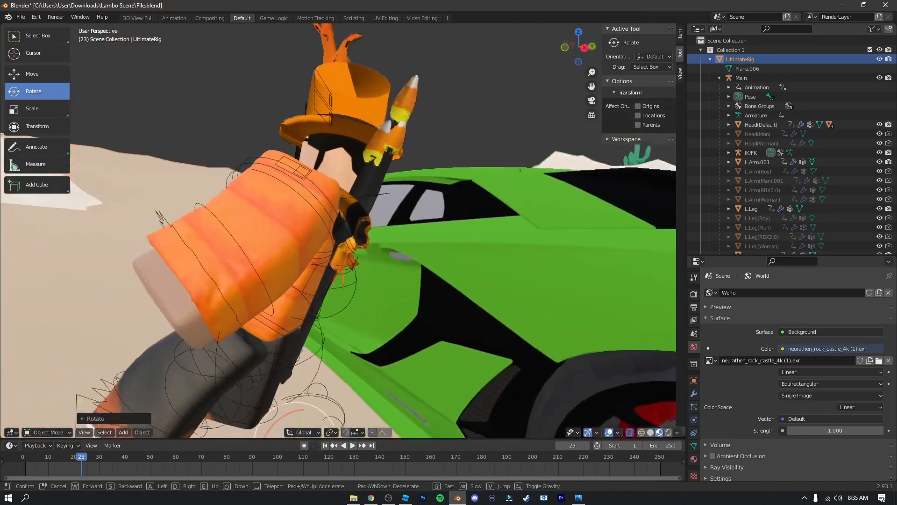
{"action": "key", "text": "w"}
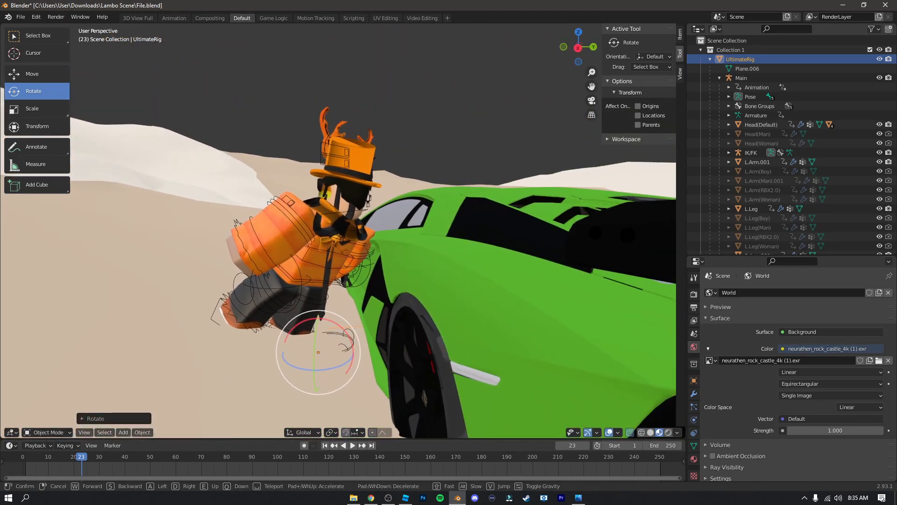
{"action": "left_click", "coordinate": [244, 295]}
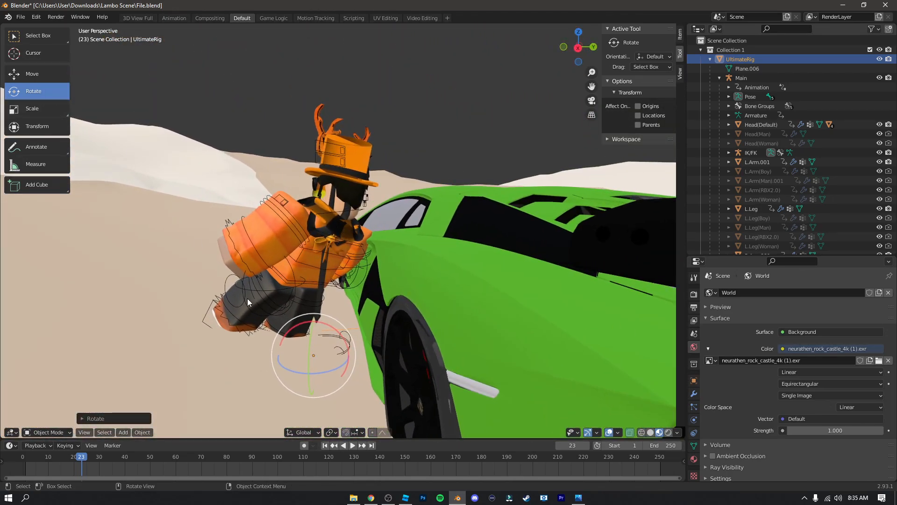
{"action": "left_click_drag", "start_coordinate": [323, 371], "coordinate": [376, 369]}
{"action": "left_click", "coordinate": [38, 75]}
Enter Pose Mode on the rig and rotate the R.UpperArm bone slightly to adjust the right arm
{"action": "key", "text": "shift+grave"}
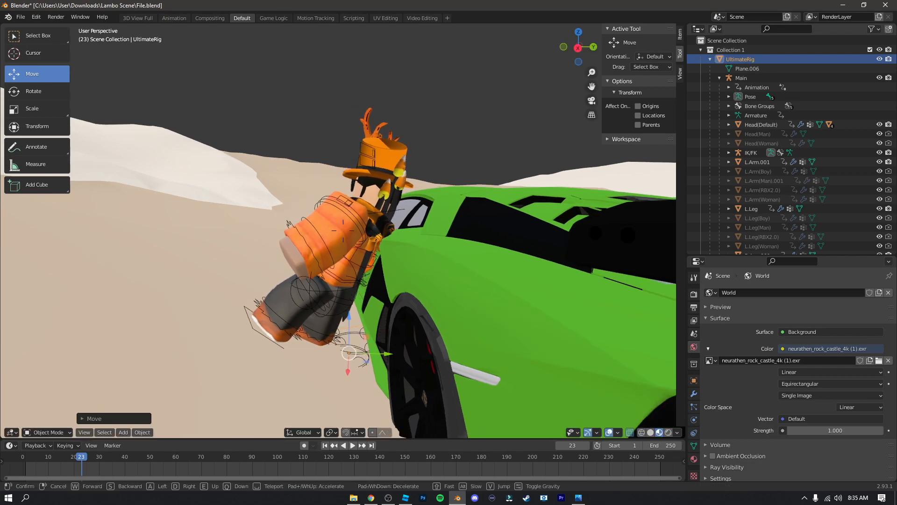
{"action": "key", "text": "w"}
{"action": "key", "text": "a"}
{"action": "key", "text": "a"}
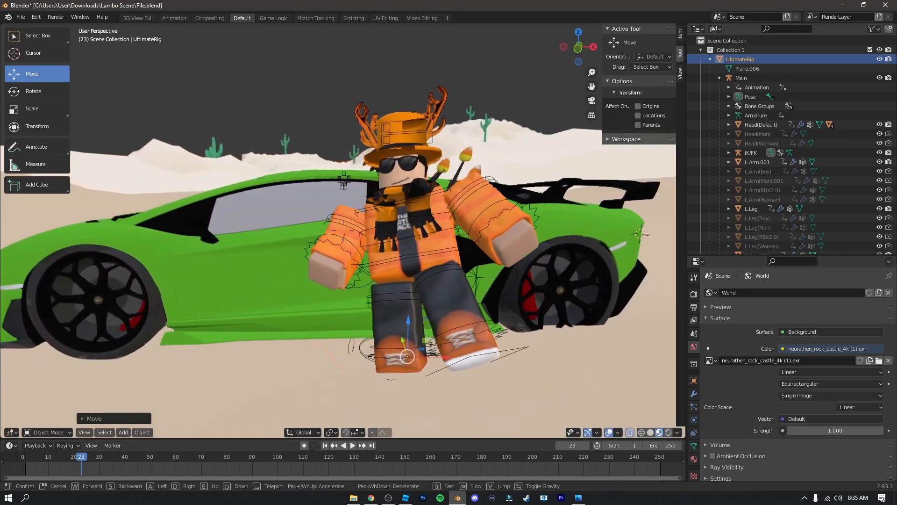
{"action": "key", "text": "s"}
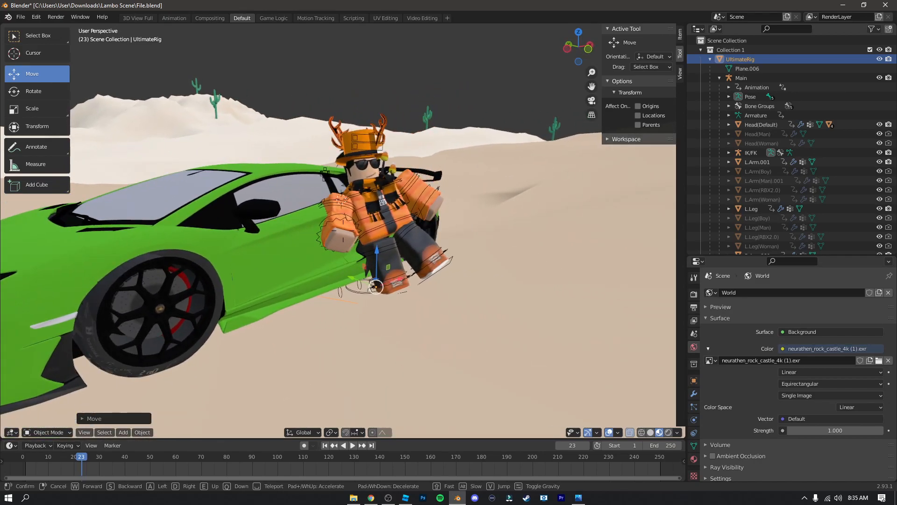
{"action": "left_click", "coordinate": [354, 191]}
{"action": "key", "text": "ctrl+Tab"}
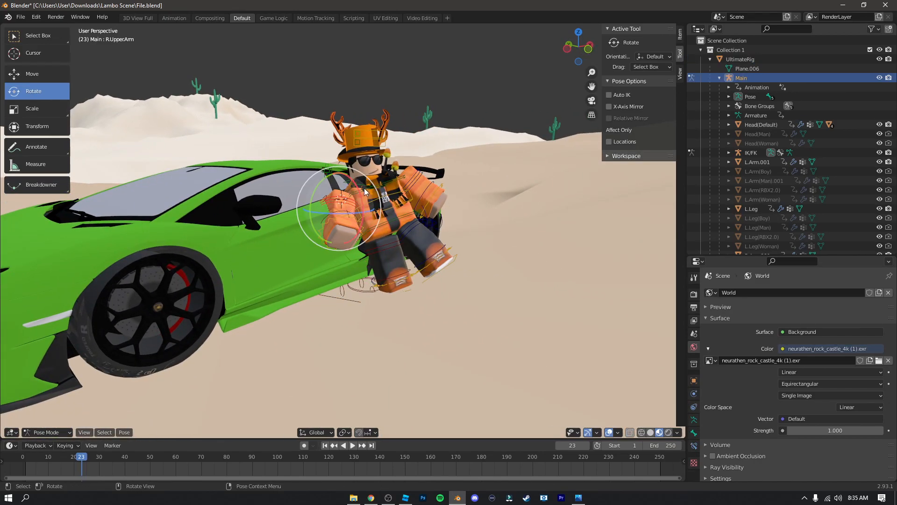
{"action": "left_click_drag", "start_coordinate": [369, 194], "coordinate": [364, 206]}
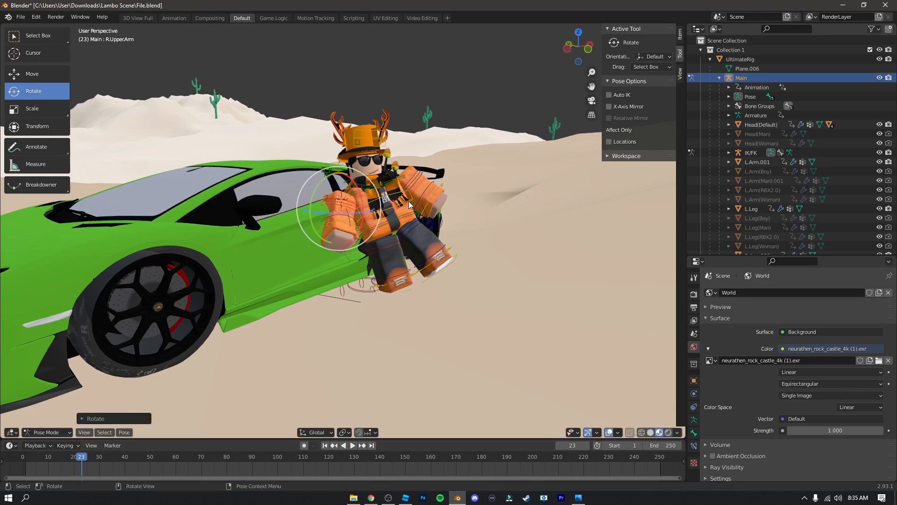
Select the Lamborghini in Object Mode and rotate it slightly
{"action": "left_click", "coordinate": [349, 299]}
{"action": "left_click_drag", "start_coordinate": [343, 301], "coordinate": [356, 303]}
{"action": "left_click", "coordinate": [249, 240]}
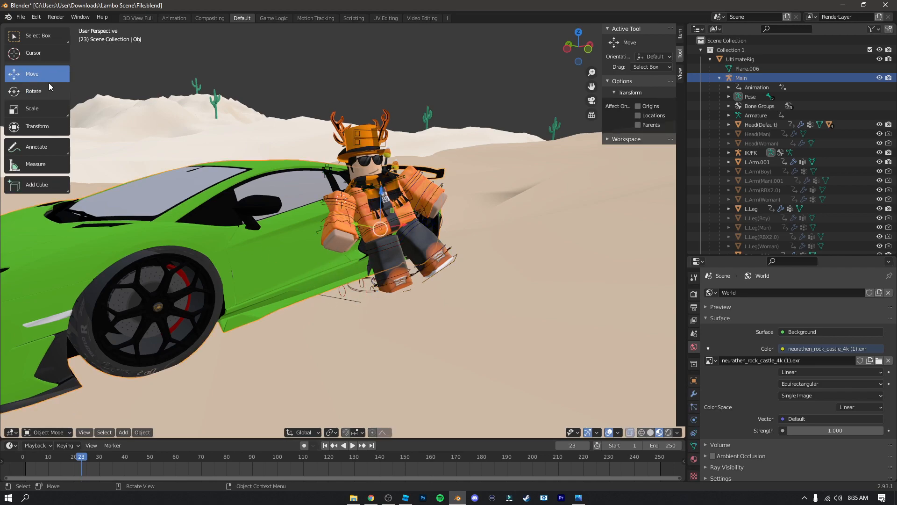
{"action": "left_click", "coordinate": [26, 91]}
{"action": "left_click_drag", "start_coordinate": [394, 240], "coordinate": [386, 235]}
Fly around the car and character to check their placement, finishing on a side view that frames both
{"action": "key", "text": "shift+grave"}
{"action": "key", "text": "w"}
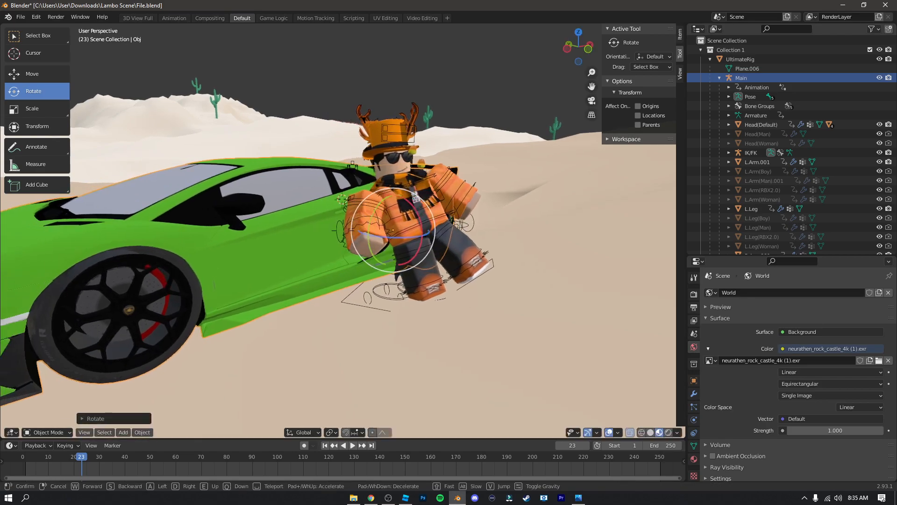
{"action": "key", "text": "w"}
{"action": "key", "text": "a"}
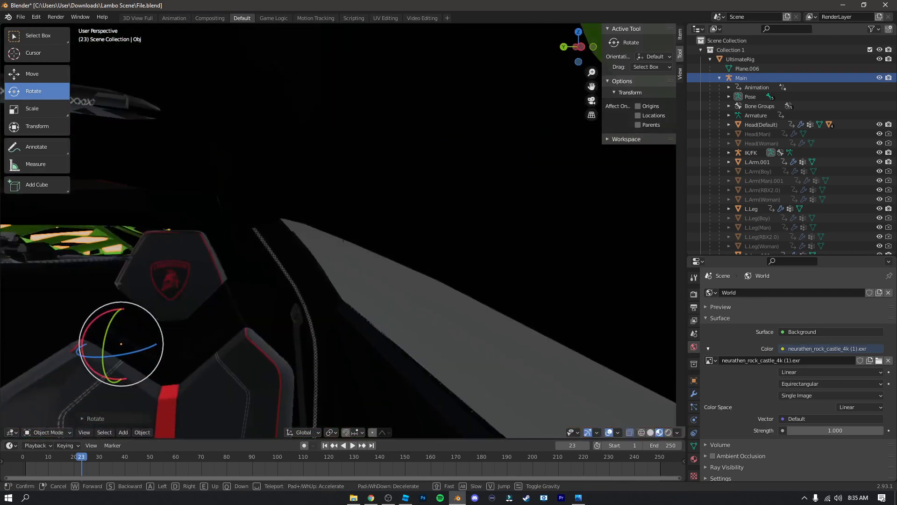
{"action": "key", "text": "s"}
{"action": "key", "text": "d"}
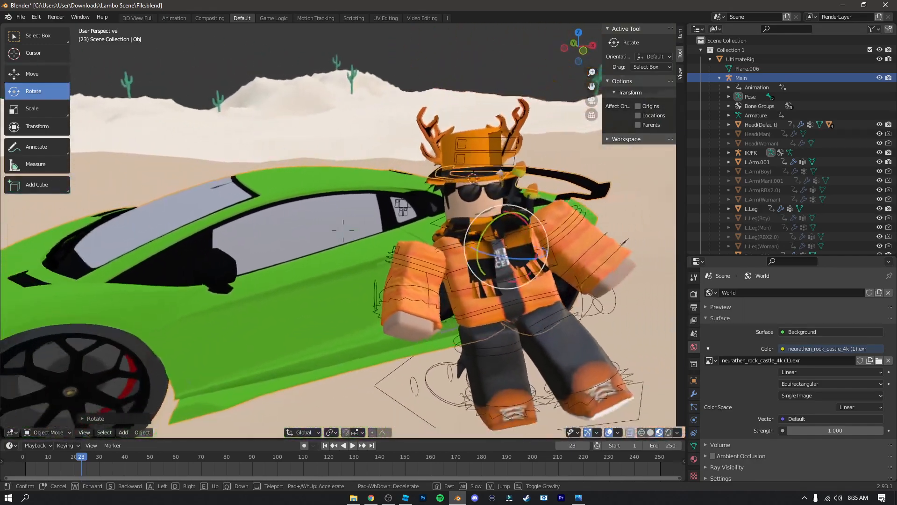
{"action": "key", "text": "s"}
{"action": "key", "text": "w"}
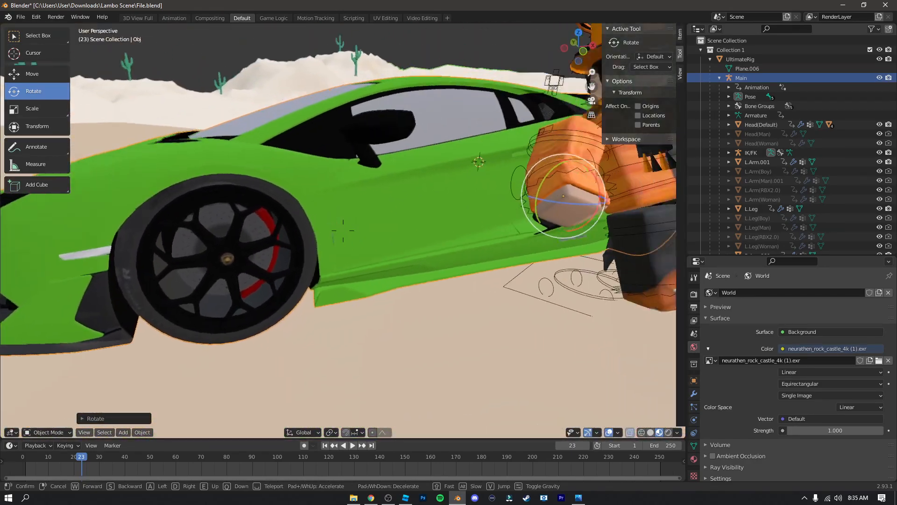
{"action": "key", "text": "s"}
{"action": "key", "text": "w"}
{"action": "key", "text": "s"}
{"action": "left_click", "coordinate": [343, 230]}
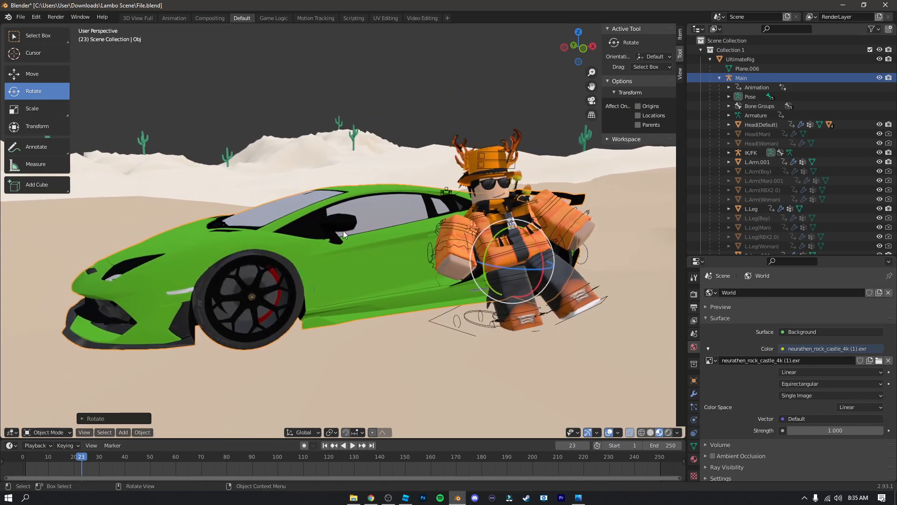
Switch the viewport to Rendered shading and open the Lamborghini's material settings
{"action": "left_click", "coordinate": [667, 433]}
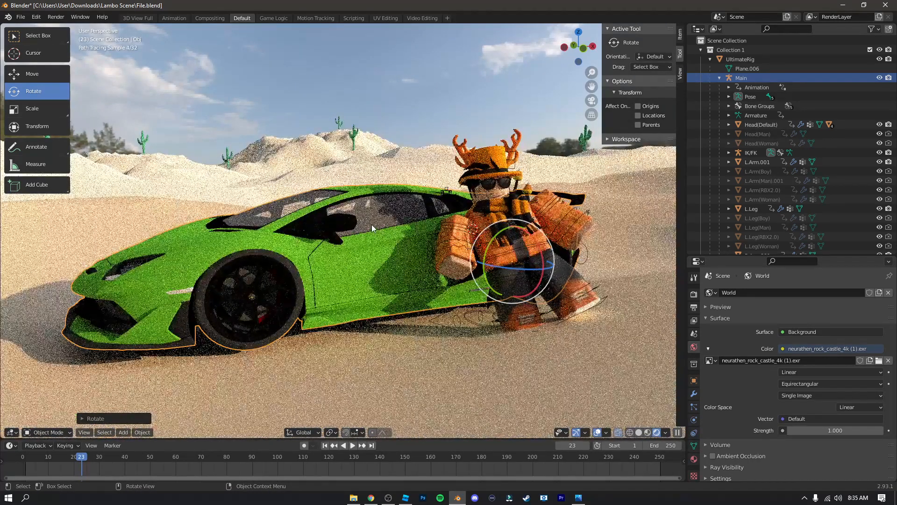
{"action": "left_click", "coordinate": [378, 219]}
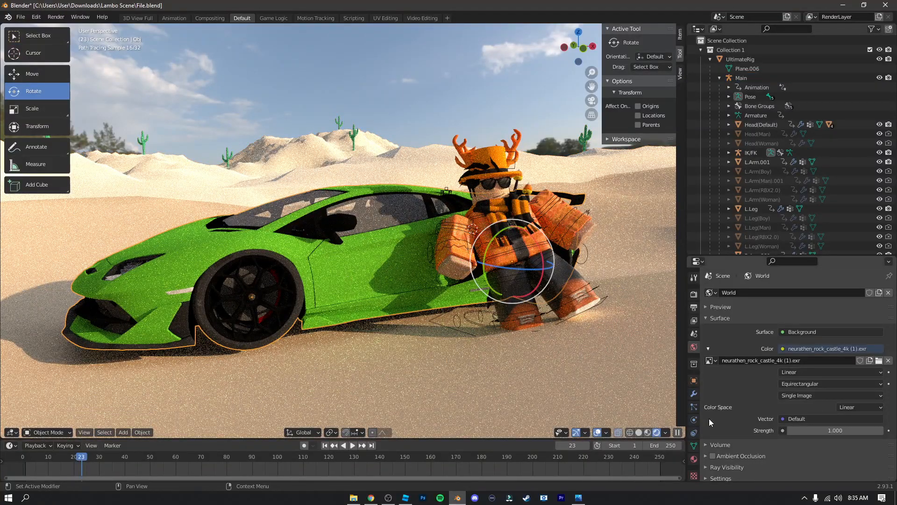
{"action": "left_click", "coordinate": [695, 459]}
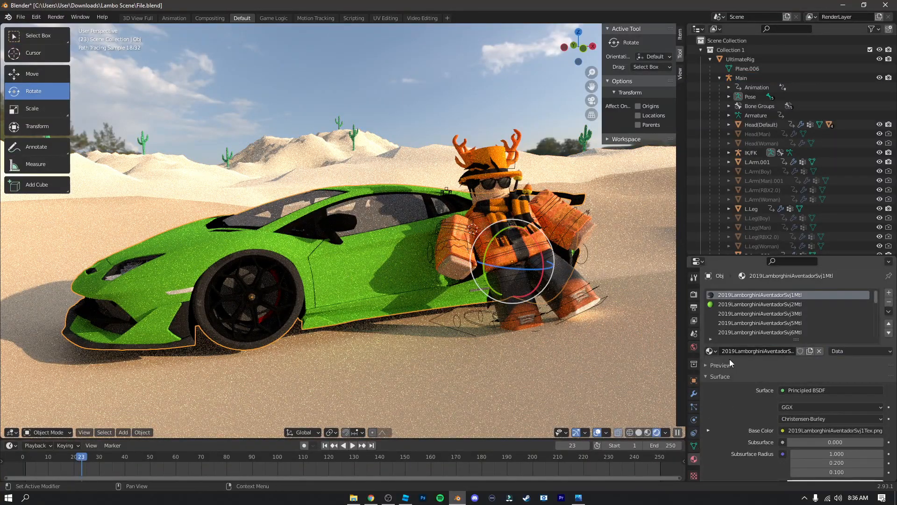
Try red and teal base colors on the 2019LamborghiniAventadorSvj6Mtl material to see which car part it covers, and undo them
{"action": "left_click", "coordinate": [747, 332]}
{"action": "scroll", "coordinate": [744, 402], "scroll_direction": "down", "scroll_amount": 1}
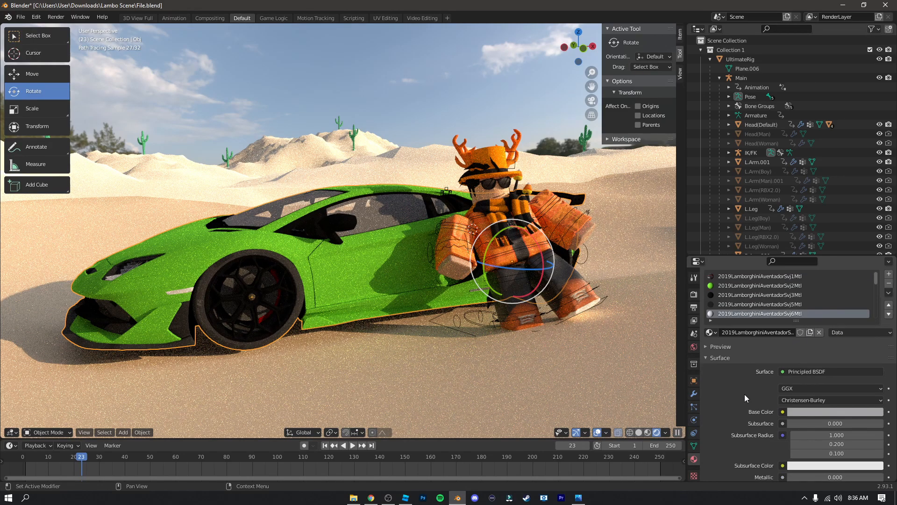
{"action": "scroll", "coordinate": [836, 291], "scroll_direction": "down", "scroll_amount": 3}
{"action": "scroll", "coordinate": [837, 291], "scroll_direction": "down", "scroll_amount": 3}
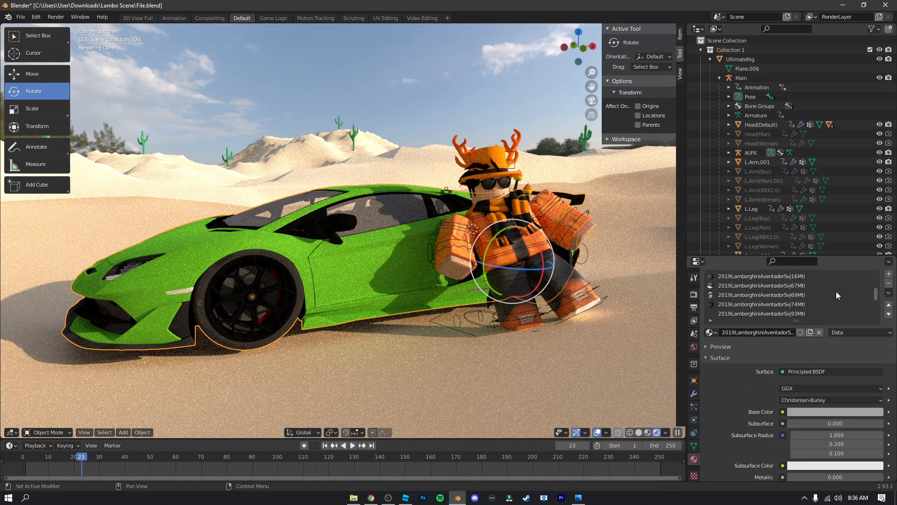
{"action": "left_click", "coordinate": [795, 413]}
{"action": "left_click", "coordinate": [834, 346]}
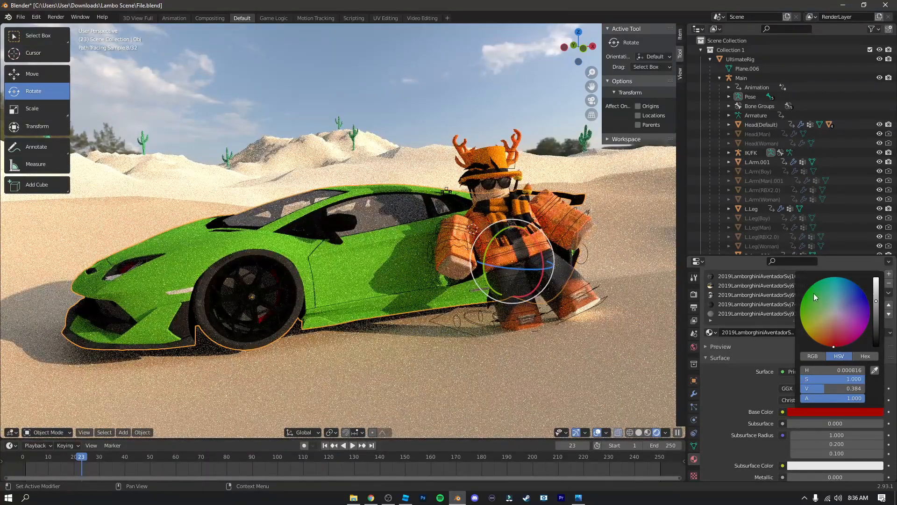
{"action": "left_click_drag", "start_coordinate": [844, 342], "coordinate": [835, 297]}
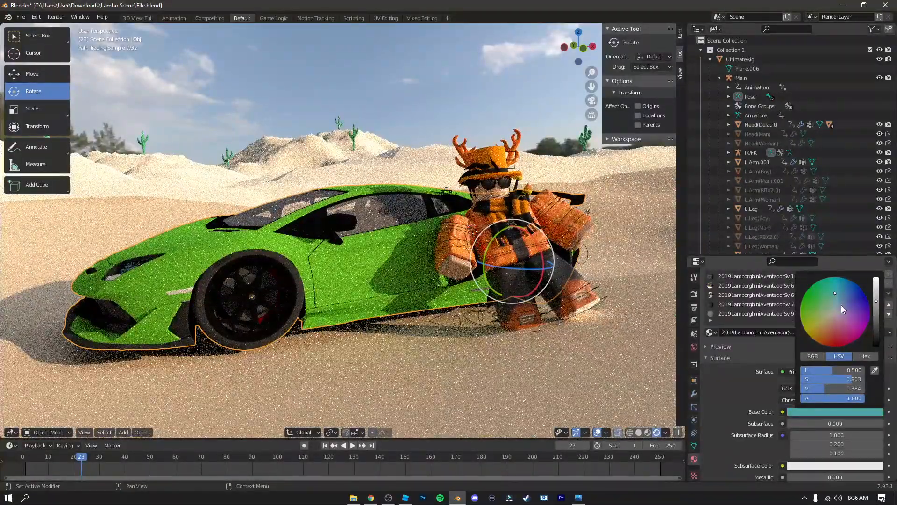
{"action": "key", "text": "ctrl+z"}
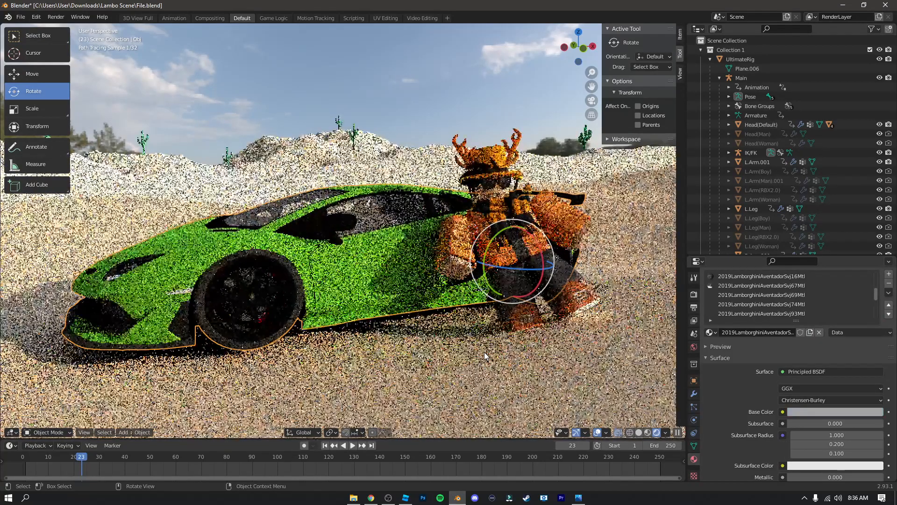
Select the 2019LamborghiniAventadorSvj93Mtl material among the car's material slots
{"action": "scroll", "coordinate": [764, 289], "scroll_direction": "up", "scroll_amount": 4}
{"action": "left_click", "coordinate": [761, 292]}
{"action": "scroll", "coordinate": [761, 289], "scroll_direction": "down", "scroll_amount": 5}
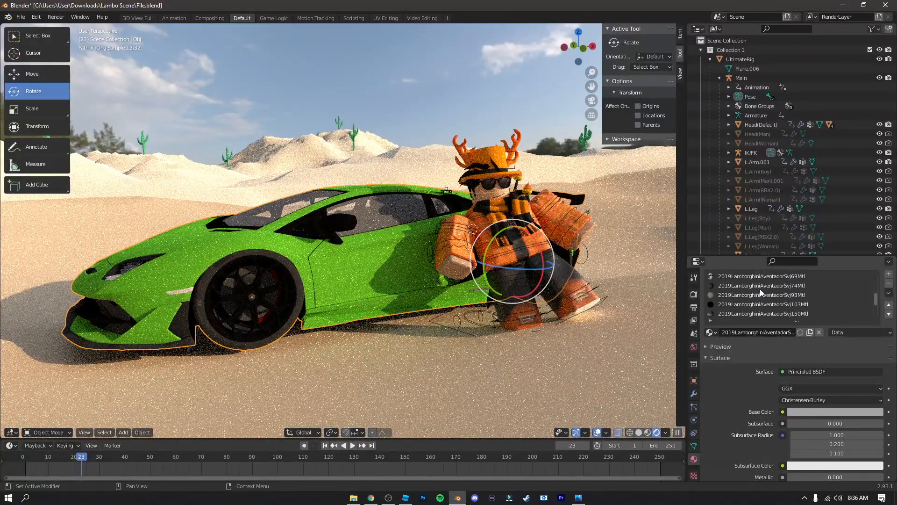
{"action": "left_click", "coordinate": [748, 294]}
{"action": "scroll", "coordinate": [749, 295], "scroll_direction": "up", "scroll_amount": 3}
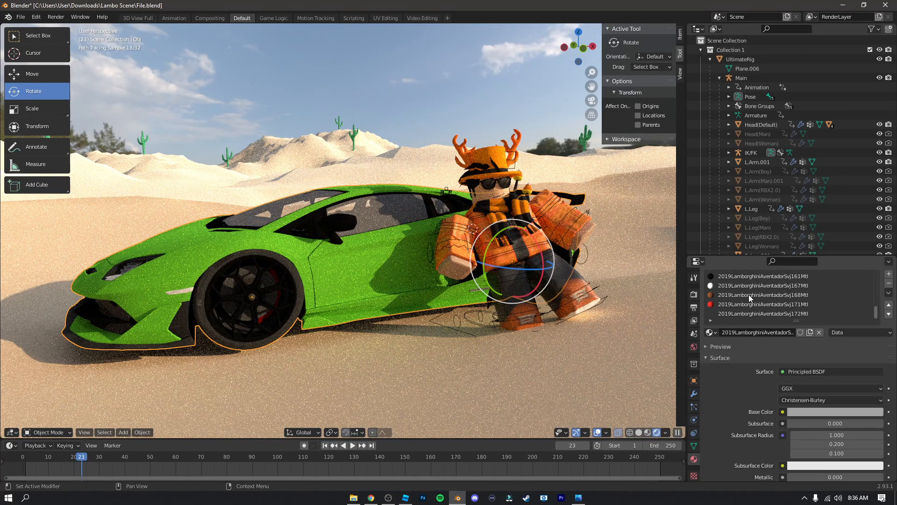
{"action": "scroll", "coordinate": [748, 294], "scroll_direction": "down", "scroll_amount": 2}
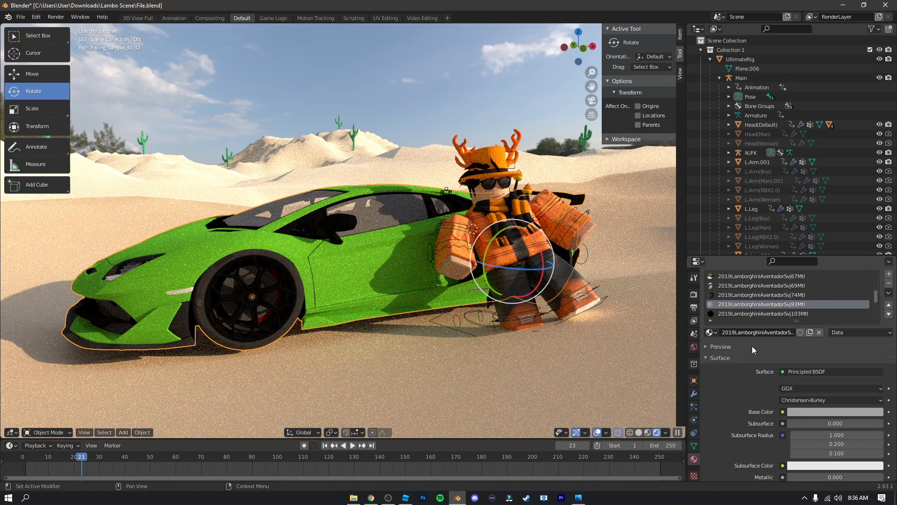
Try an orange base color with hue 0.034 and saturation 0.940 on the Svj93Mtl material, and undo it
{"action": "left_click", "coordinate": [797, 412]}
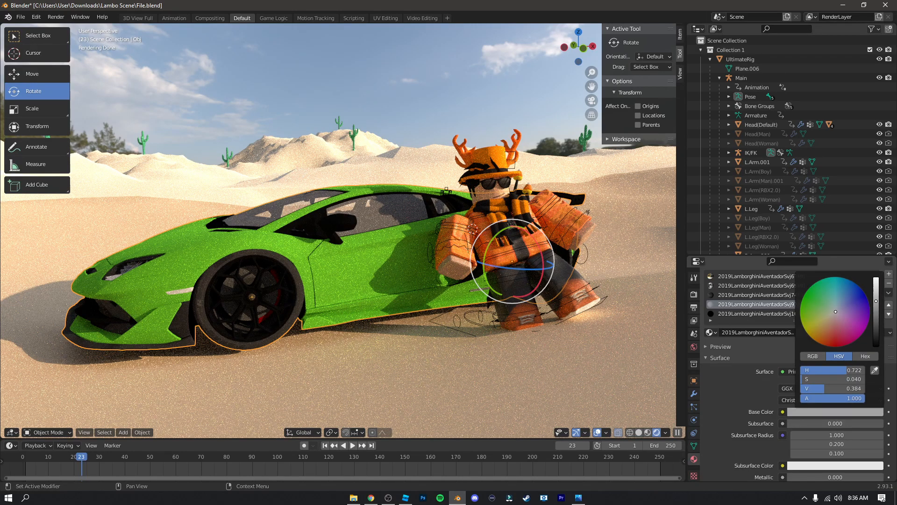
{"action": "left_click", "coordinate": [825, 336]}
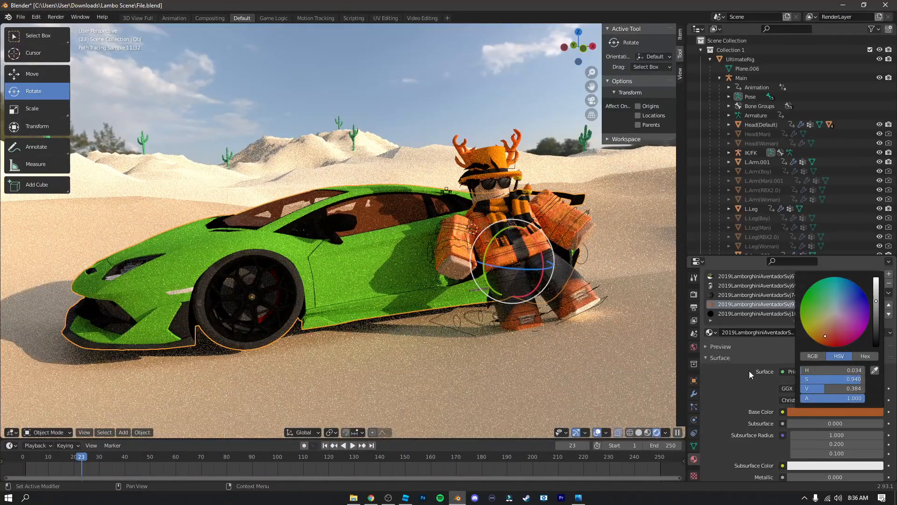
{"action": "key", "text": "ctrl+z"}
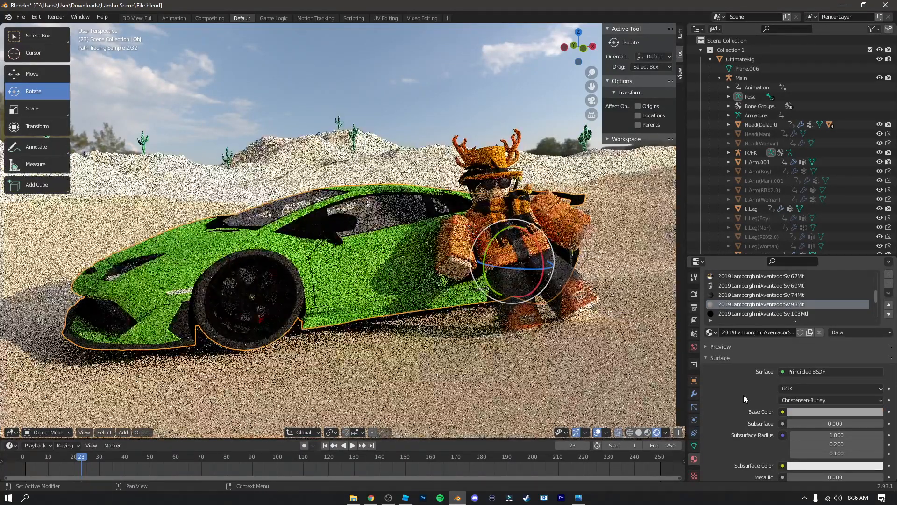
Set the Transmission of the Svj93Mtl window material to 1.000 and collapse its Displacement settings
{"action": "scroll", "coordinate": [745, 389], "scroll_direction": "down", "scroll_amount": 12}
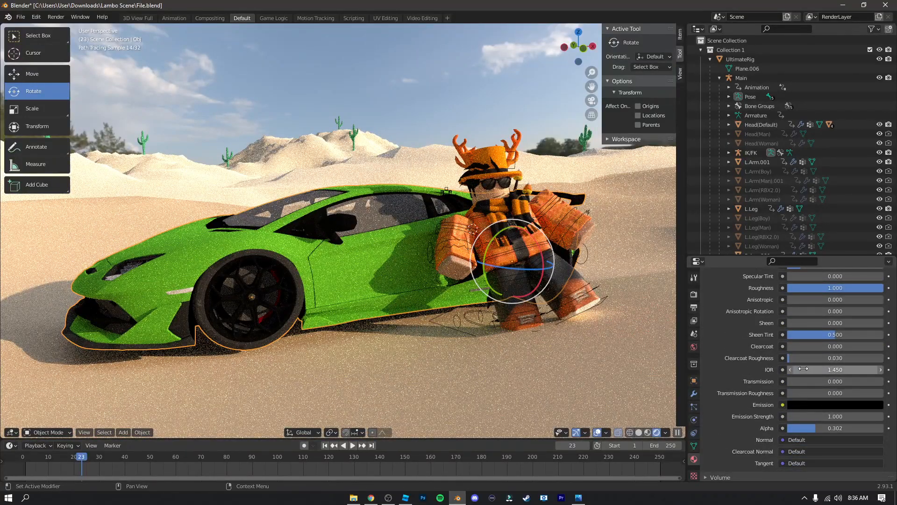
{"action": "left_click_drag", "start_coordinate": [792, 381], "coordinate": [883, 381]}
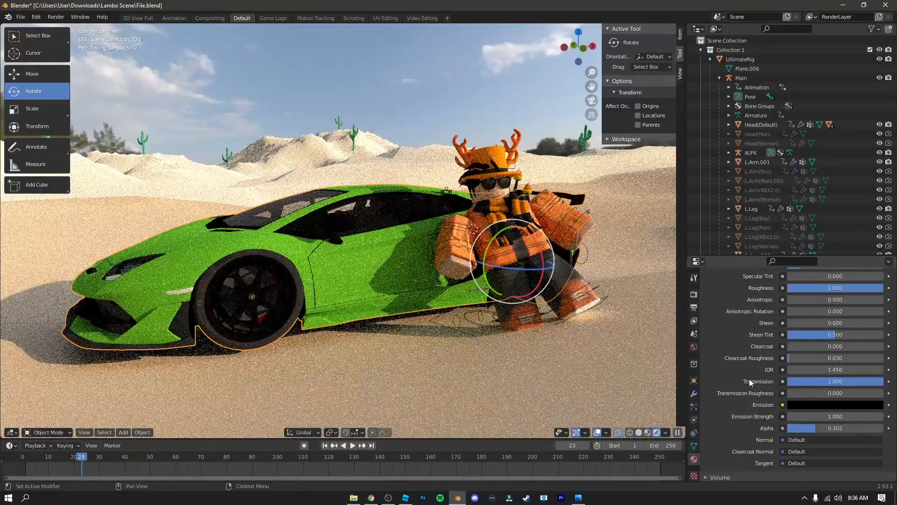
{"action": "scroll", "coordinate": [748, 379], "scroll_direction": "down", "scroll_amount": 2}
{"action": "scroll", "coordinate": [748, 378], "scroll_direction": "down", "scroll_amount": 2}
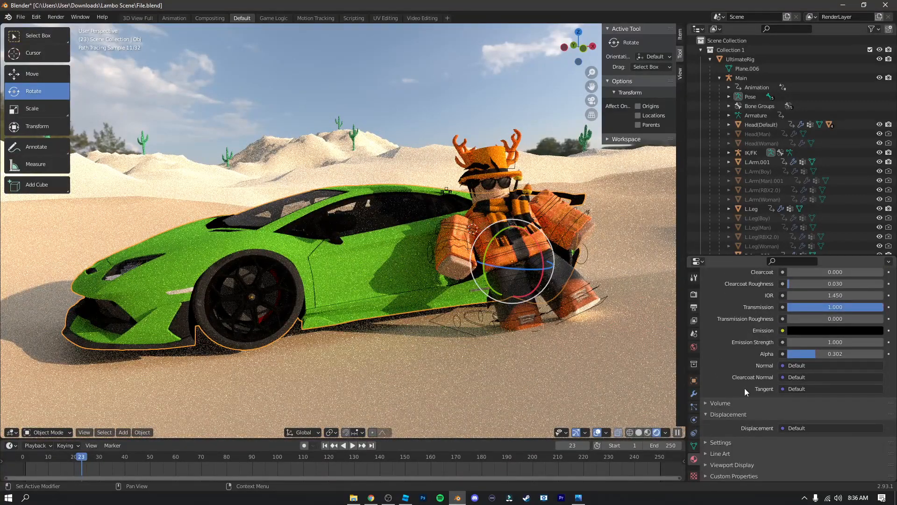
{"action": "left_click", "coordinate": [707, 415]}
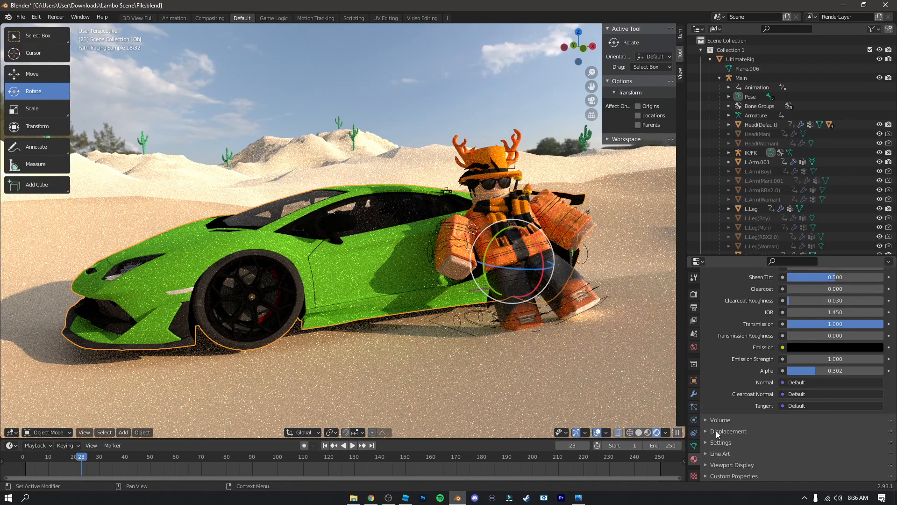
Enable Screen Space Refraction and Subsurface Translucency in the viewport display settings of the Svj93Mtl window material
{"action": "left_click", "coordinate": [714, 465]}
{"action": "scroll", "coordinate": [719, 448], "scroll_direction": "down", "scroll_amount": 5}
{"action": "scroll", "coordinate": [720, 407], "scroll_direction": "down", "scroll_amount": 3}
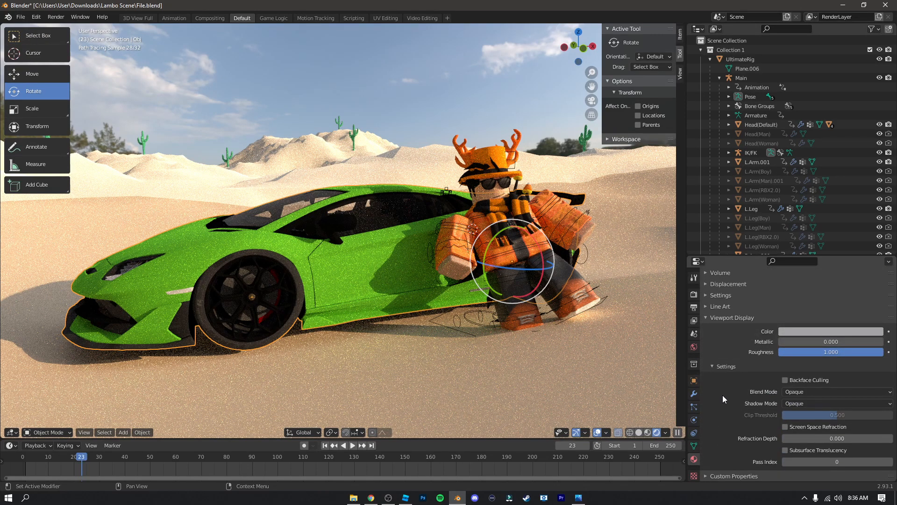
{"action": "left_click", "coordinate": [784, 427]}
{"action": "left_click", "coordinate": [784, 450]}
Try a red viewport display color on the Svj93Mtl window material, and undo it
{"action": "left_click", "coordinate": [808, 331]}
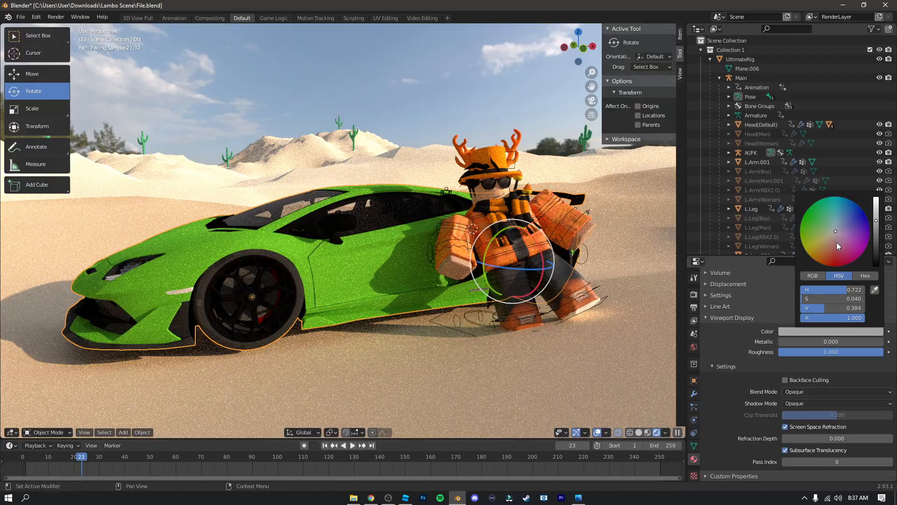
{"action": "left_click_drag", "start_coordinate": [837, 242], "coordinate": [831, 266]}
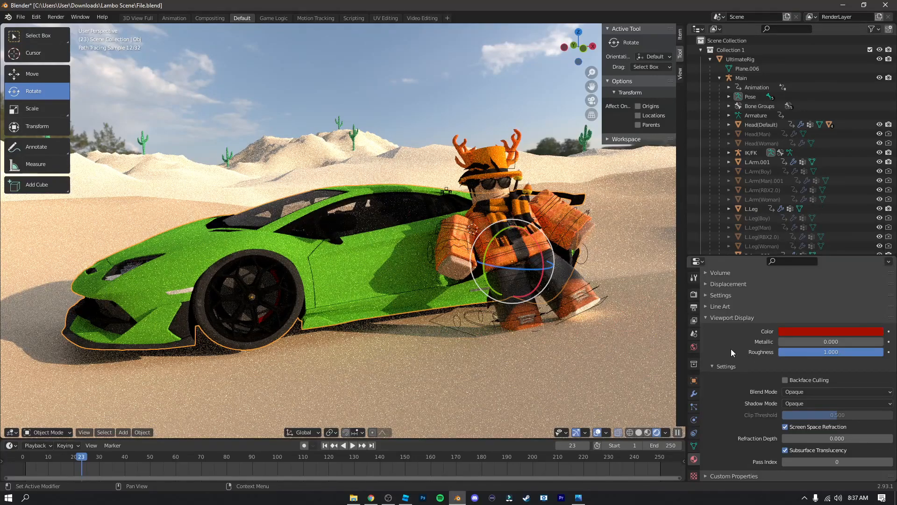
{"action": "key", "text": "ctrl+z"}
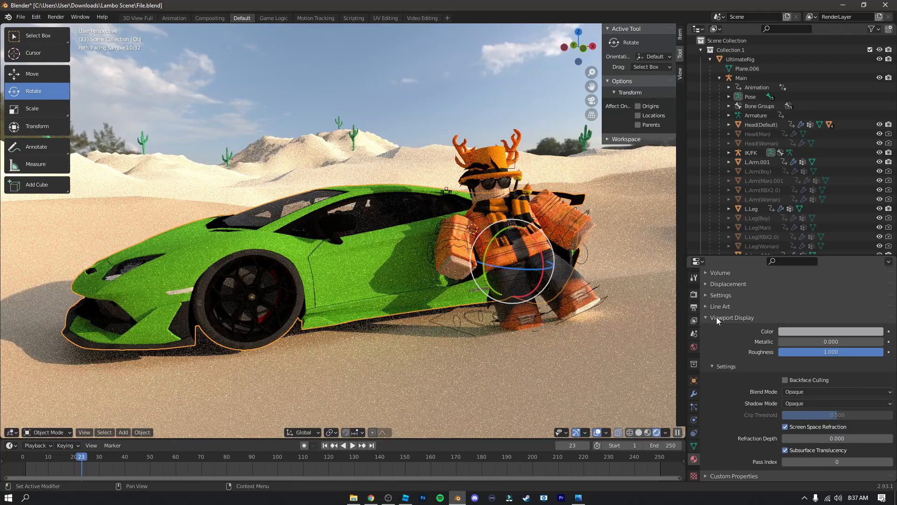
Set the window material's Blend Mode to Alpha Hashed and Shadow Mode to Alpha Clip, and collapse its Viewport Display settings
{"action": "left_click", "coordinate": [796, 392]}
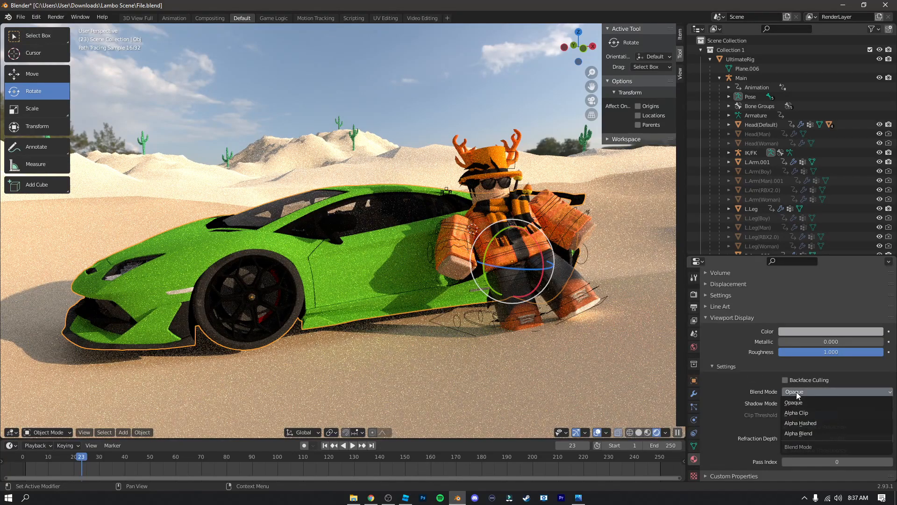
{"action": "left_click", "coordinate": [819, 423]}
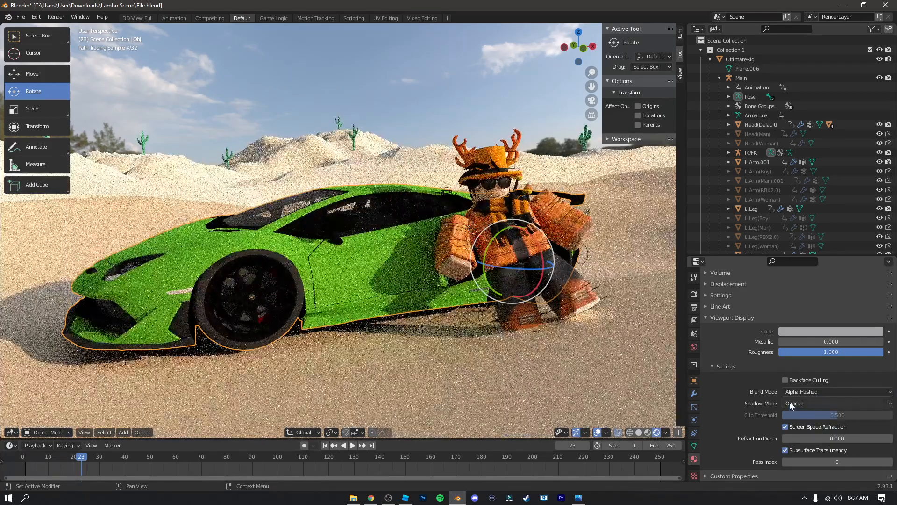
{"action": "left_click", "coordinate": [789, 405]}
{"action": "left_click", "coordinate": [804, 429]}
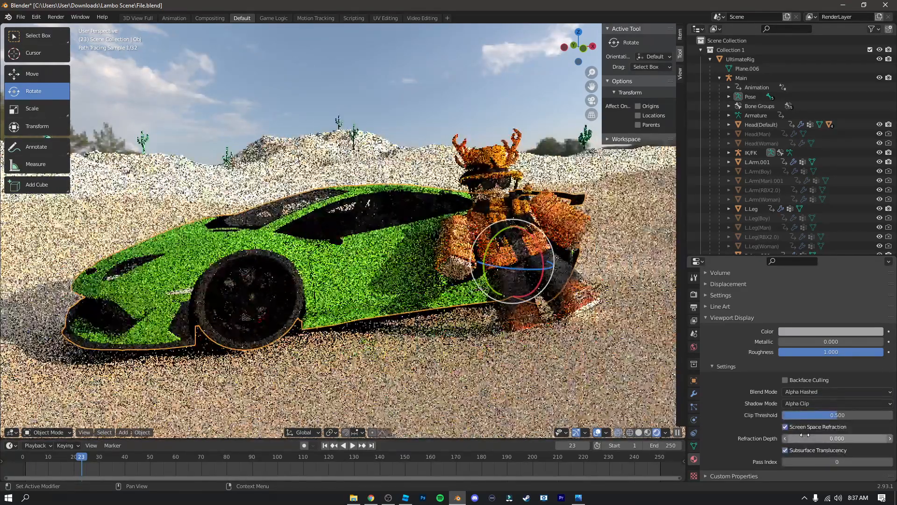
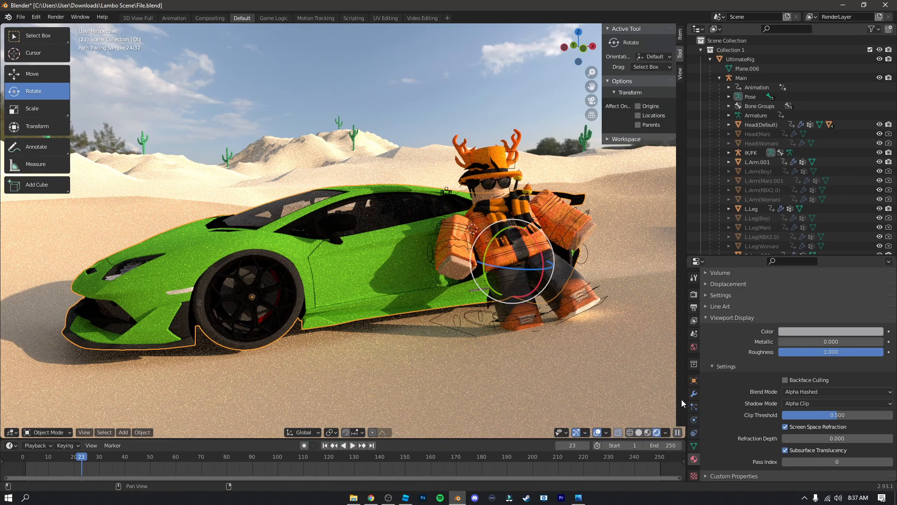
{"action": "scroll", "coordinate": [749, 378], "scroll_direction": "up", "scroll_amount": 5}
{"action": "left_click", "coordinate": [732, 414]}
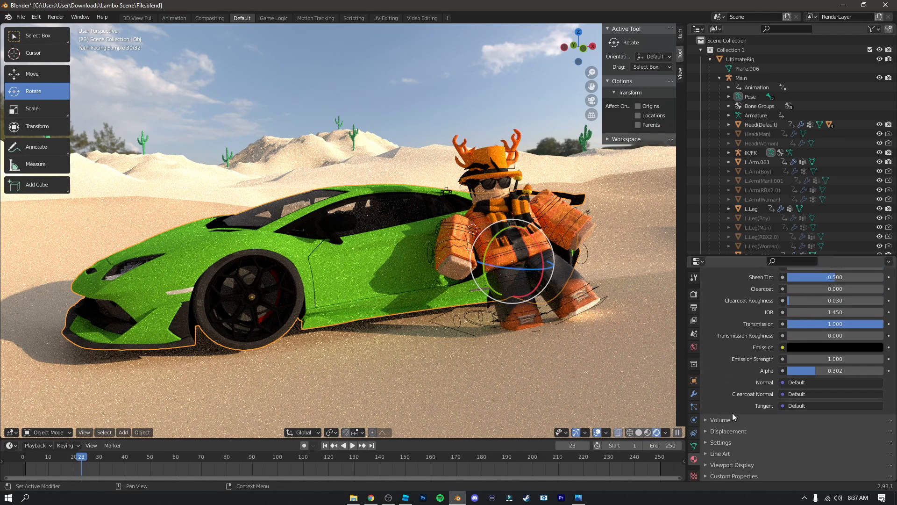
Select the green body paint material 2019LamborghiniAventadorSvj2Mtl and lower its Roughness to 0.068
{"action": "scroll", "coordinate": [727, 372], "scroll_direction": "up", "scroll_amount": 15}
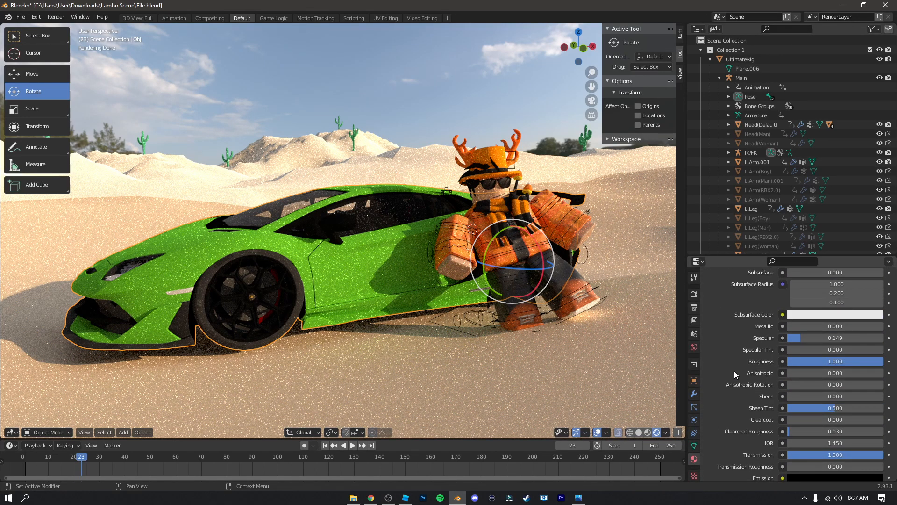
{"action": "scroll", "coordinate": [733, 355], "scroll_direction": "up", "scroll_amount": 2}
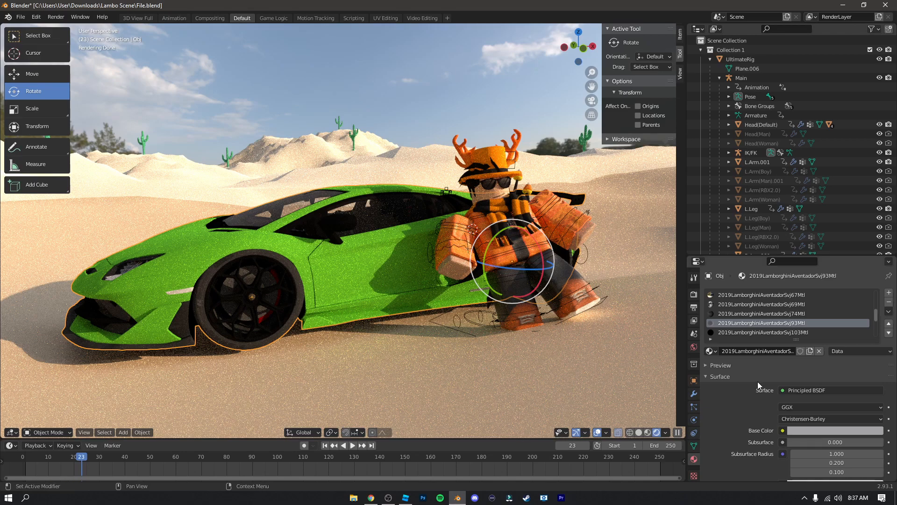
{"action": "scroll", "coordinate": [756, 303], "scroll_direction": "up", "scroll_amount": 10}
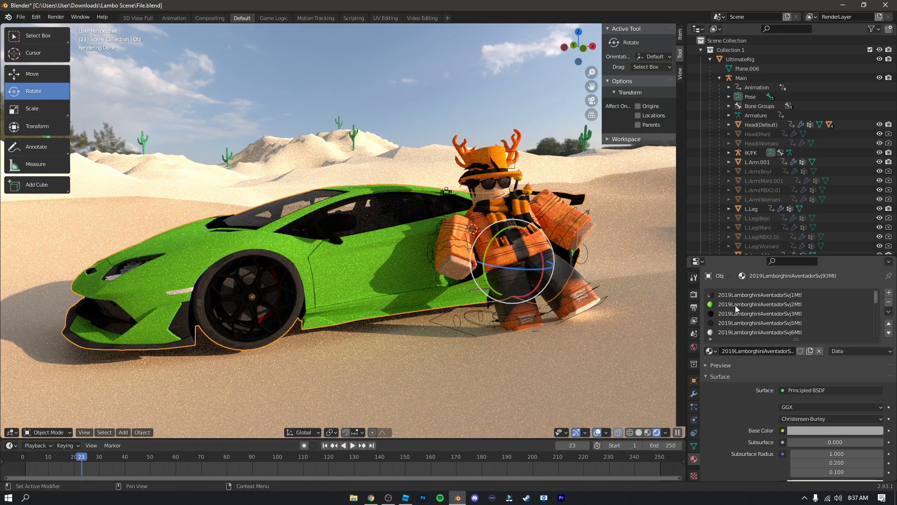
{"action": "left_click", "coordinate": [736, 305]}
{"action": "scroll", "coordinate": [749, 453], "scroll_direction": "down", "scroll_amount": 2}
{"action": "scroll", "coordinate": [749, 454], "scroll_direction": "down", "scroll_amount": 6}
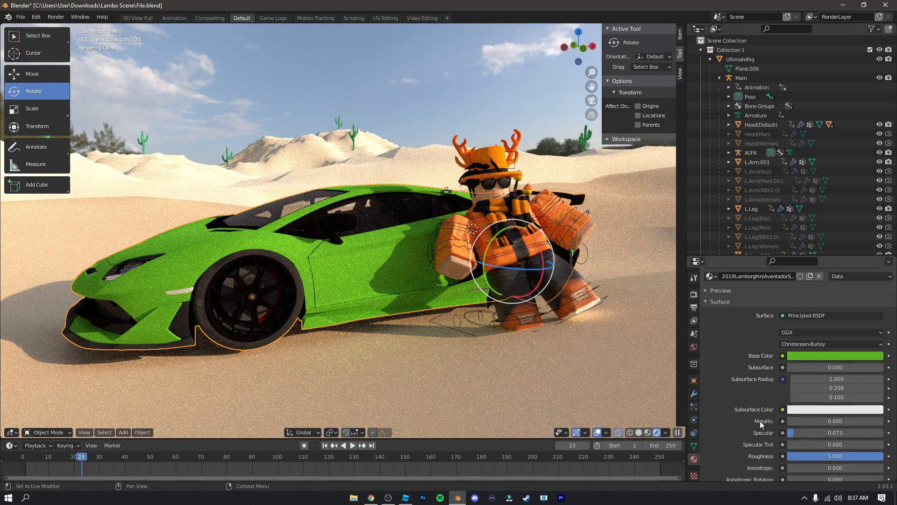
{"action": "left_click_drag", "start_coordinate": [875, 380], "coordinate": [779, 379]}
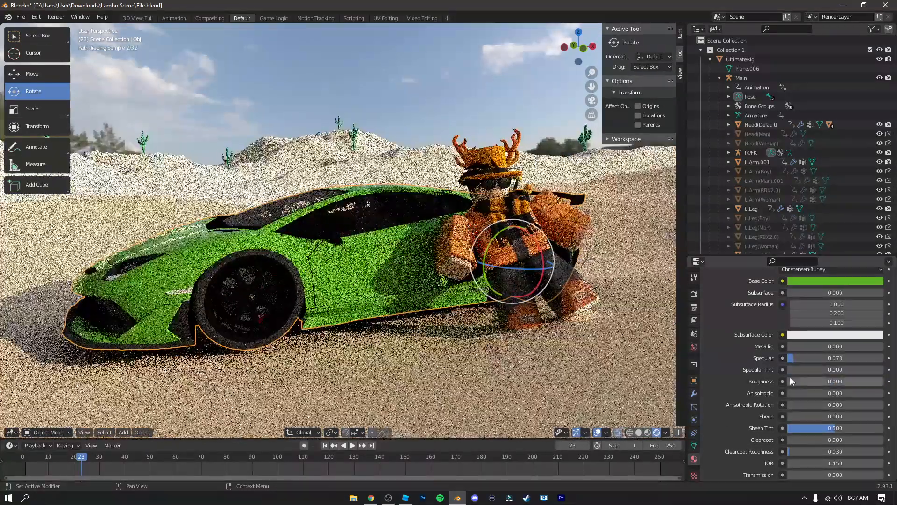
{"action": "left_click", "coordinate": [788, 380]}
{"action": "key", "text": "Escape"}
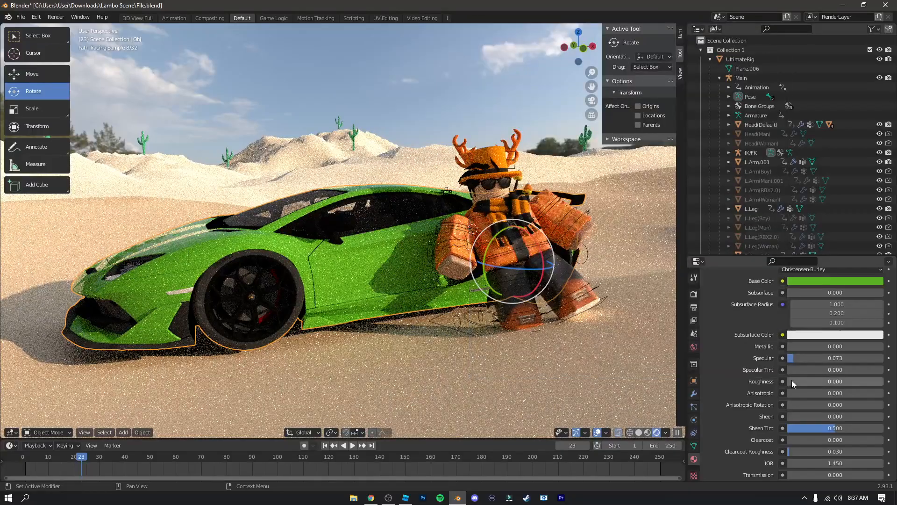
{"action": "left_click_drag", "start_coordinate": [791, 380], "coordinate": [793, 381]}
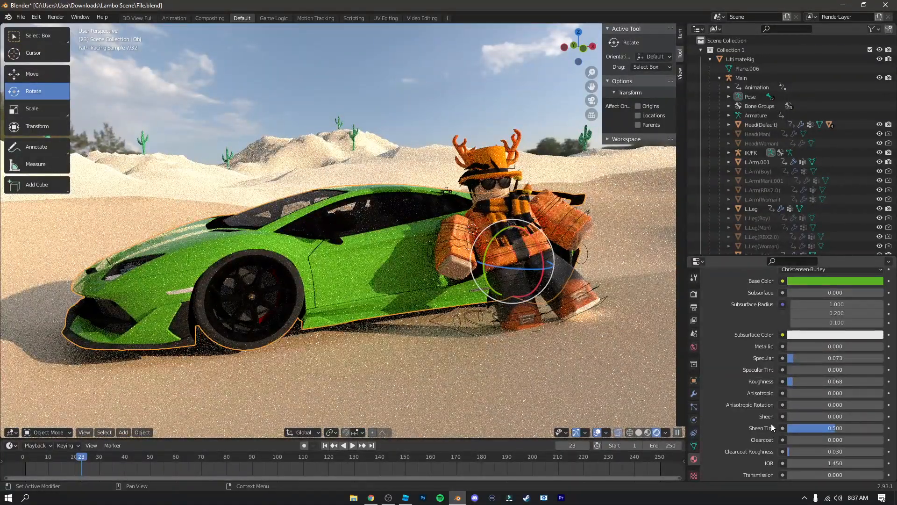
Set the green body paint's Roughness to 0.377, Metallic to 0.763 and Specular to 0.426
{"action": "left_click_drag", "start_coordinate": [794, 381], "coordinate": [824, 381]}
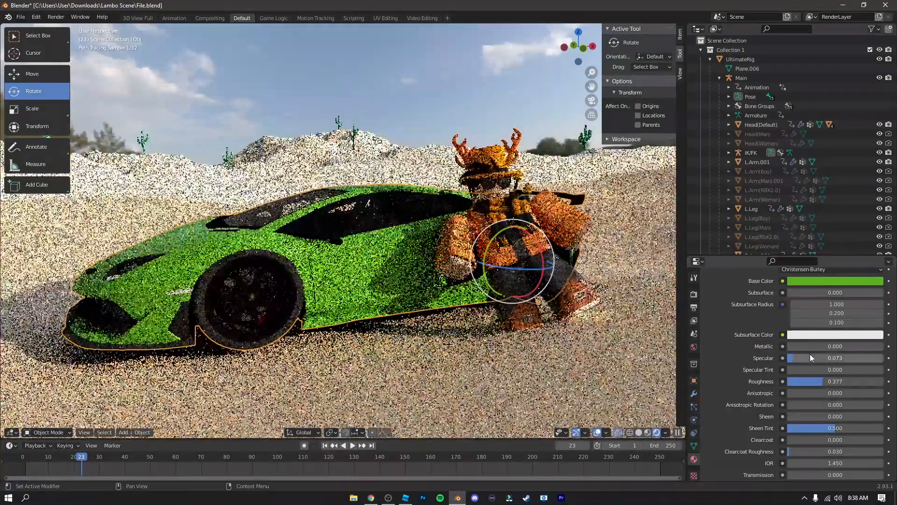
{"action": "left_click_drag", "start_coordinate": [789, 346], "coordinate": [861, 345]}
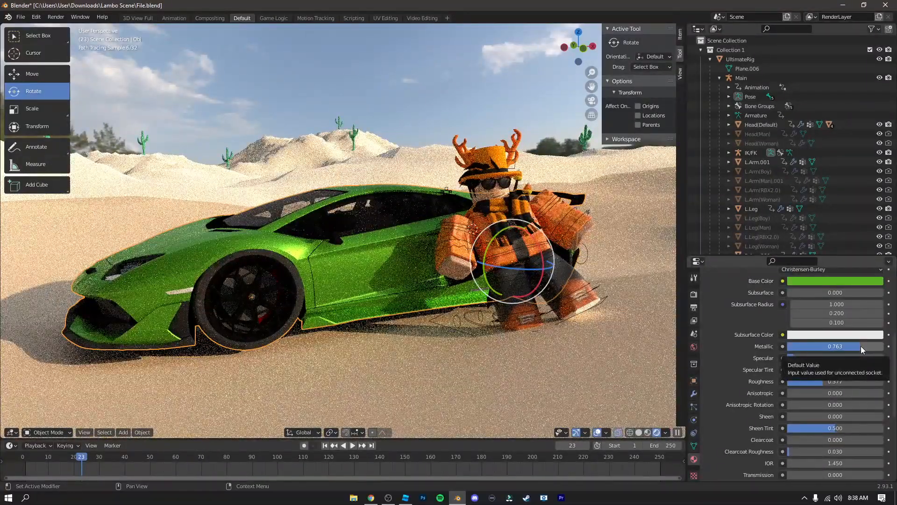
{"action": "left_click_drag", "start_coordinate": [790, 357], "coordinate": [828, 357]}
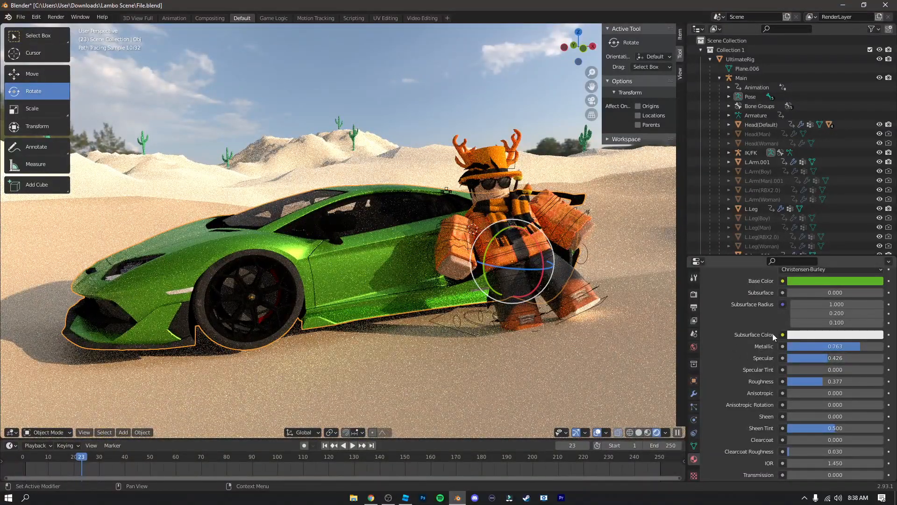
Try a white base color on the 2019LamborghiniAventadorSvj5Mtl material to see which car part it covers, and undo it
{"action": "scroll", "coordinate": [772, 333], "scroll_direction": "up", "scroll_amount": 7}
{"action": "scroll", "coordinate": [745, 289], "scroll_direction": "down", "scroll_amount": 4}
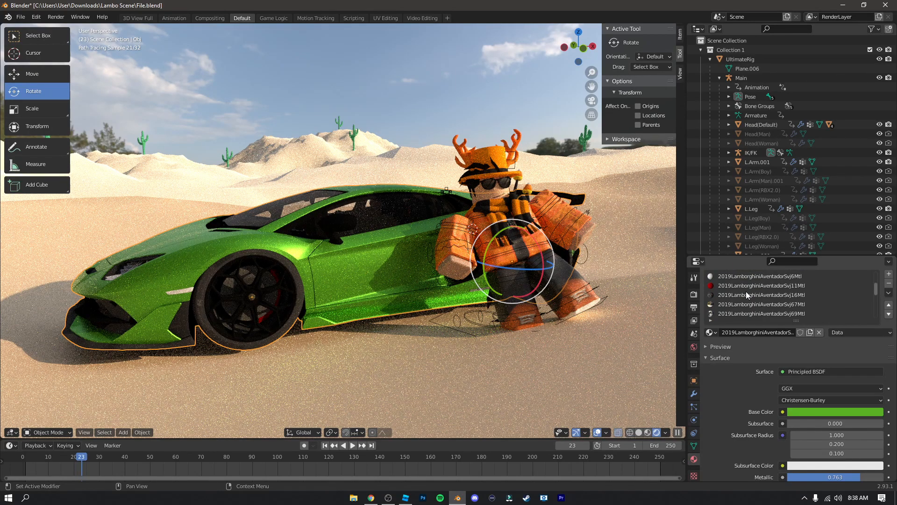
{"action": "scroll", "coordinate": [730, 294], "scroll_direction": "down", "scroll_amount": 8}
{"action": "scroll", "coordinate": [726, 287], "scroll_direction": "up", "scroll_amount": 3}
{"action": "scroll", "coordinate": [736, 307], "scroll_direction": "up", "scroll_amount": 5}
{"action": "scroll", "coordinate": [732, 291], "scroll_direction": "up", "scroll_amount": 4}
{"action": "left_click", "coordinate": [735, 303]}
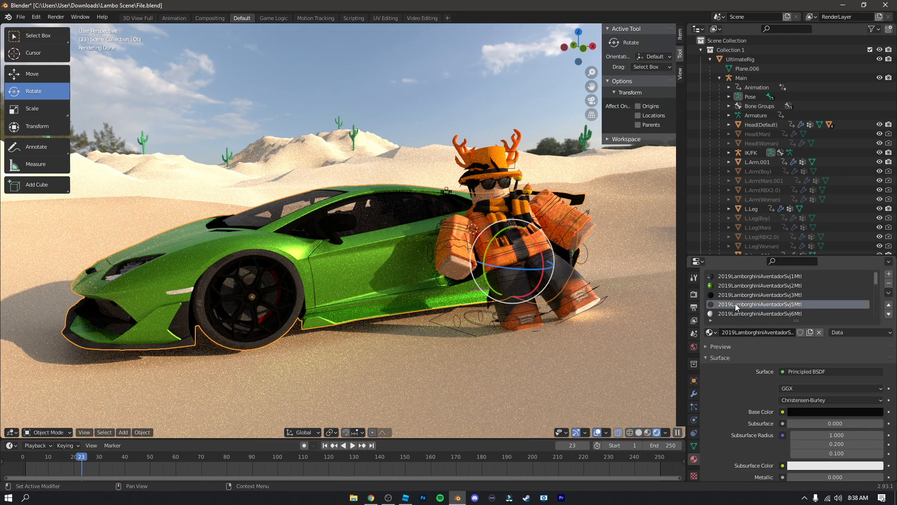
{"action": "left_click", "coordinate": [809, 409]}
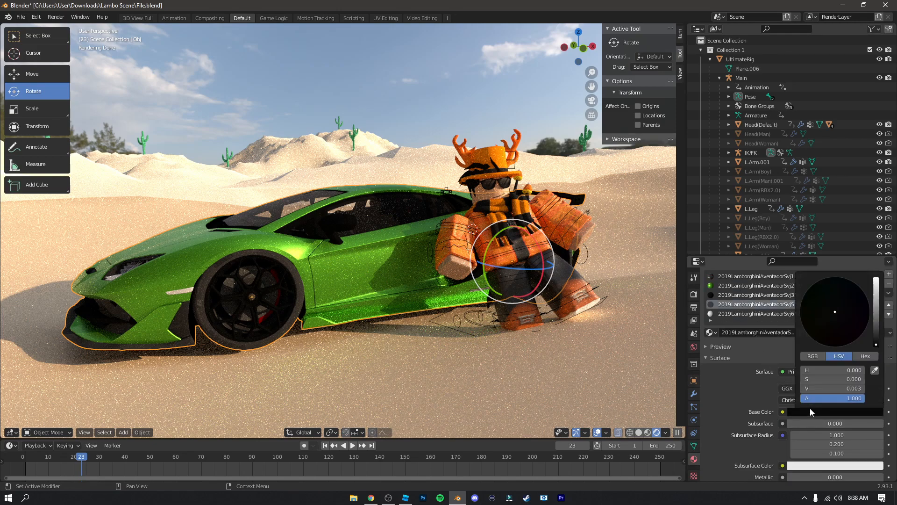
{"action": "left_click_drag", "start_coordinate": [878, 335], "coordinate": [876, 280]}
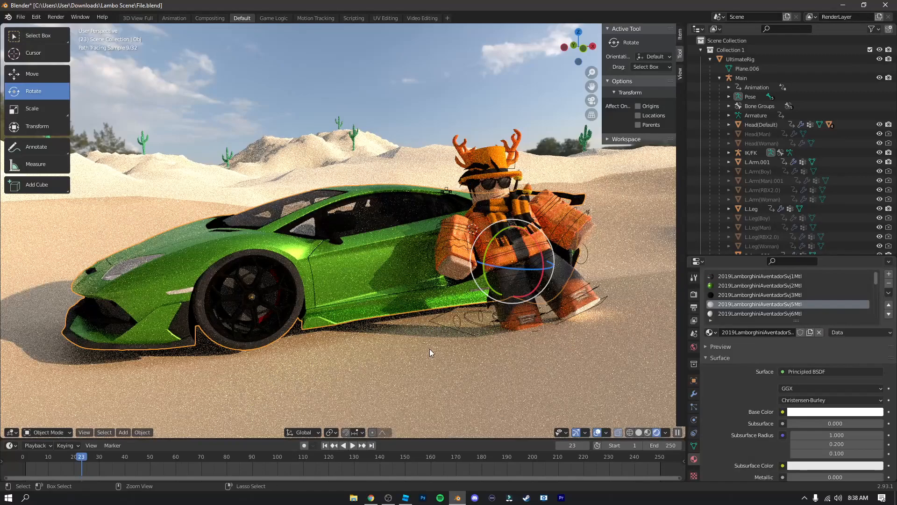
{"action": "key", "text": "ctrl+z"}
Set the textured 2019LamborghiniAventadorSvj1Mtl material's Roughness to 0.174, Specular to 0.734 and Metallic to 1.000
{"action": "scroll", "coordinate": [748, 351], "scroll_direction": "up", "scroll_amount": 1}
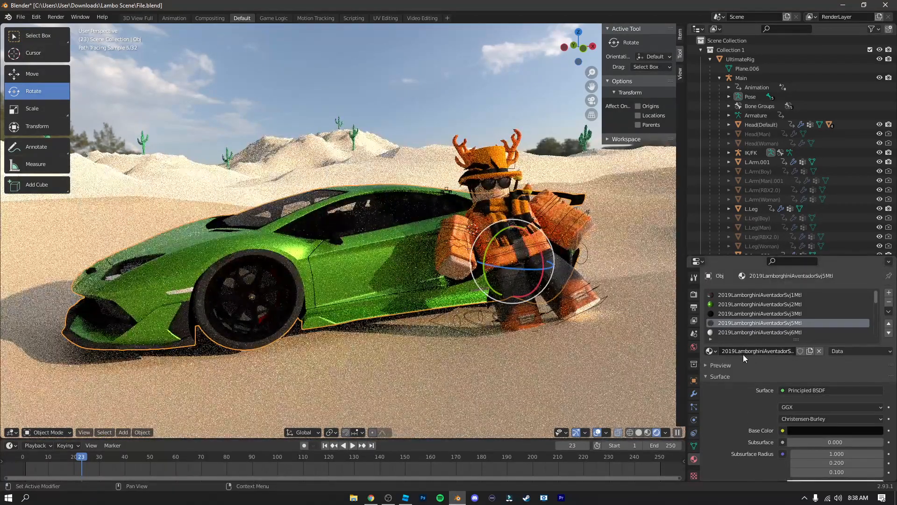
{"action": "left_click", "coordinate": [751, 294]}
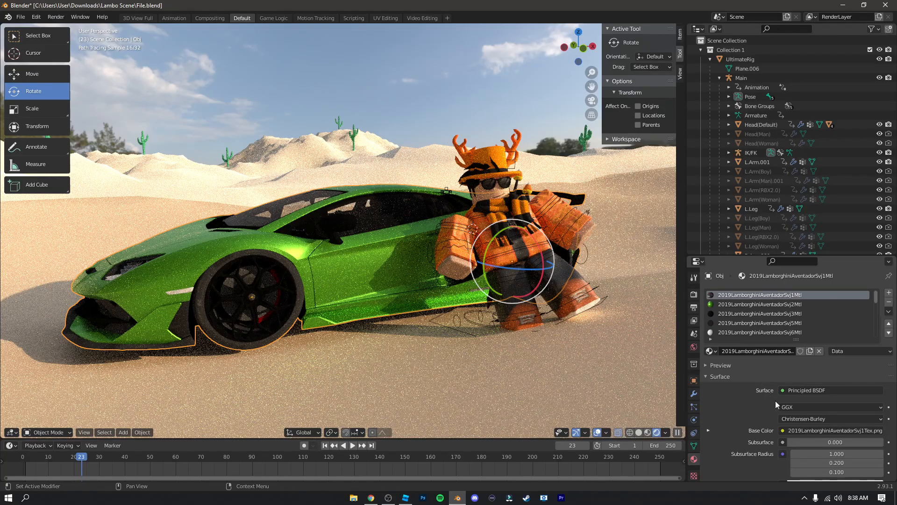
{"action": "scroll", "coordinate": [744, 414], "scroll_direction": "down", "scroll_amount": 6}
{"action": "left_click_drag", "start_coordinate": [882, 418], "coordinate": [803, 418]}
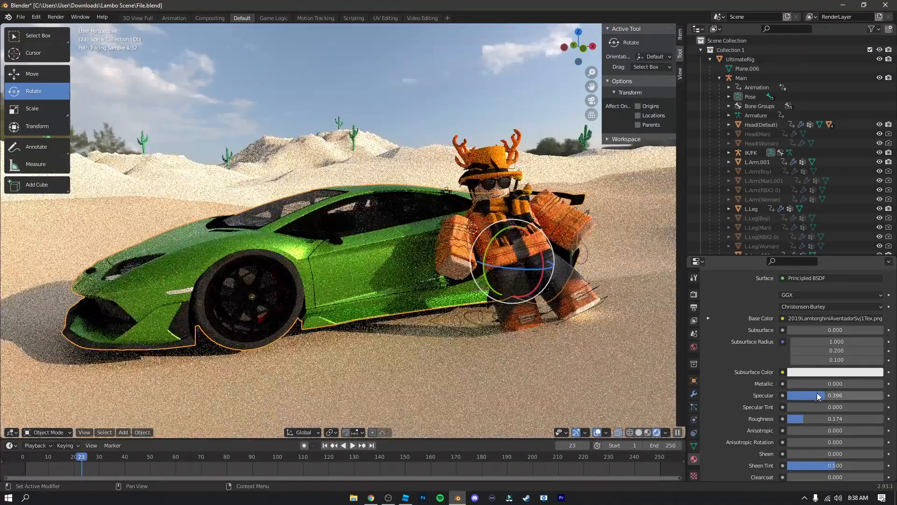
{"action": "left_click_drag", "start_coordinate": [808, 384], "coordinate": [890, 395]}
{"action": "scroll", "coordinate": [850, 346], "scroll_direction": "up", "scroll_amount": 2}
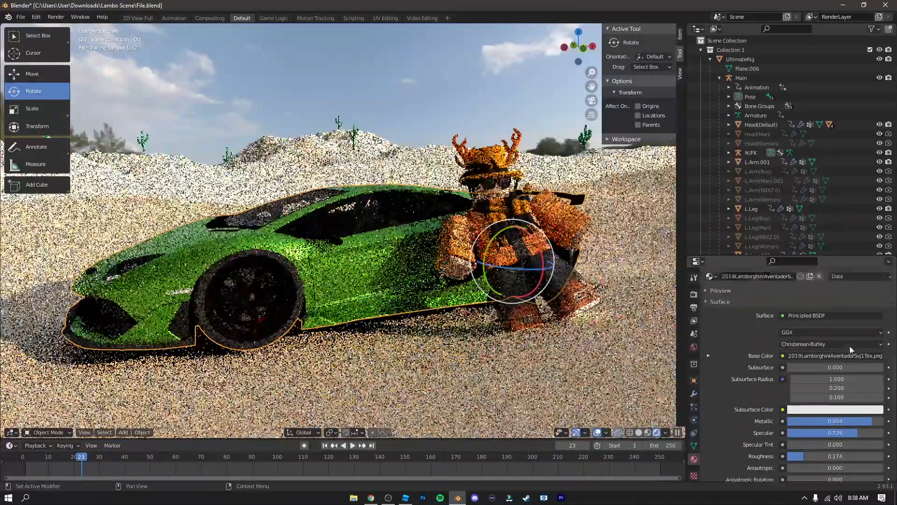
{"action": "scroll", "coordinate": [741, 343], "scroll_direction": "up", "scroll_amount": 3}
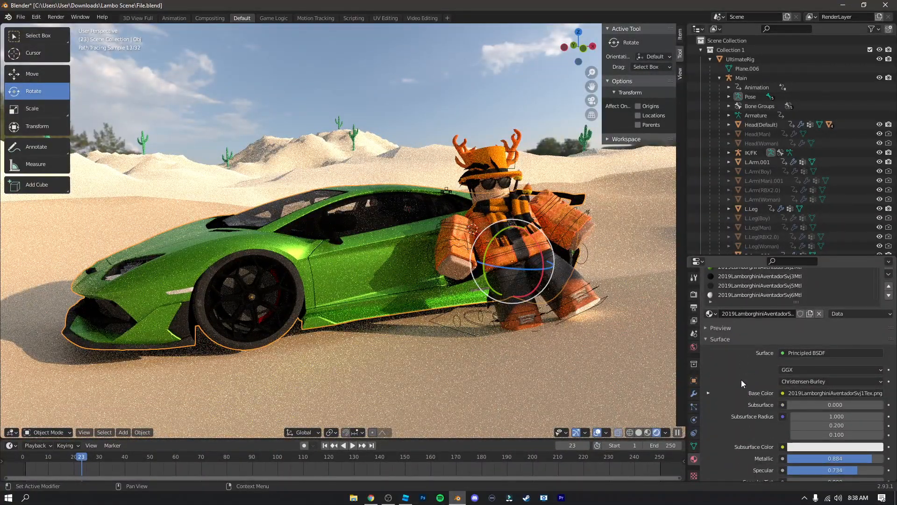
{"action": "scroll", "coordinate": [753, 376], "scroll_direction": "down", "scroll_amount": 5}
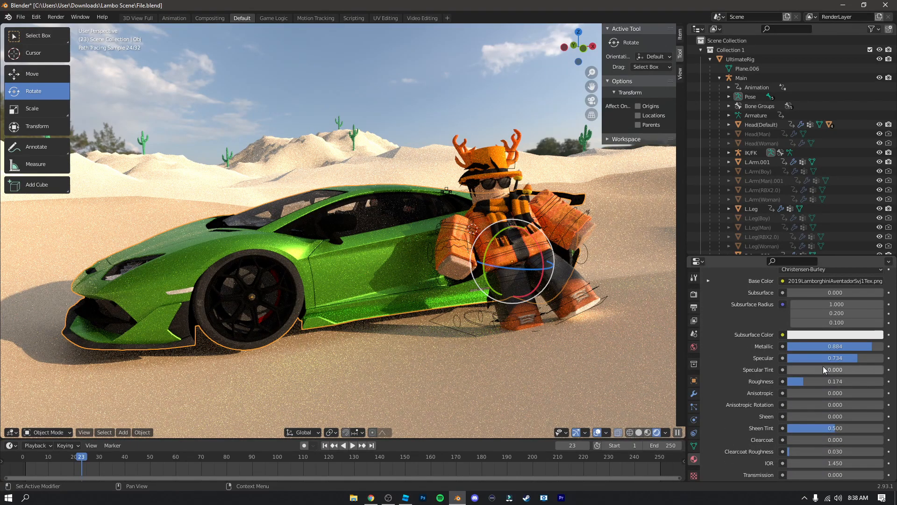
{"action": "left_click_drag", "start_coordinate": [867, 349], "coordinate": [883, 349]}
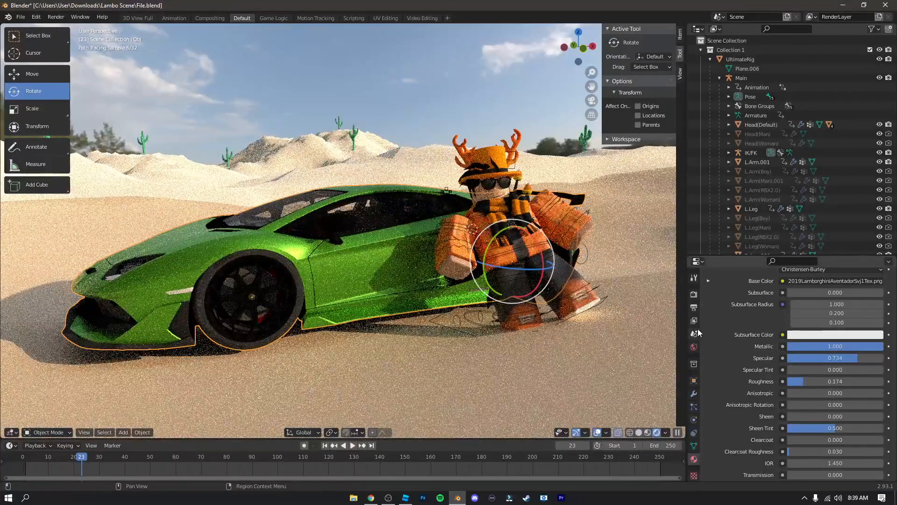
Set the 2019LamborghiniAventadorSvj6Mtl material's Roughness to 0.130, Metallic to 0.952 and Specular to 0.699
{"action": "scroll", "coordinate": [724, 328], "scroll_direction": "up", "scroll_amount": 6}
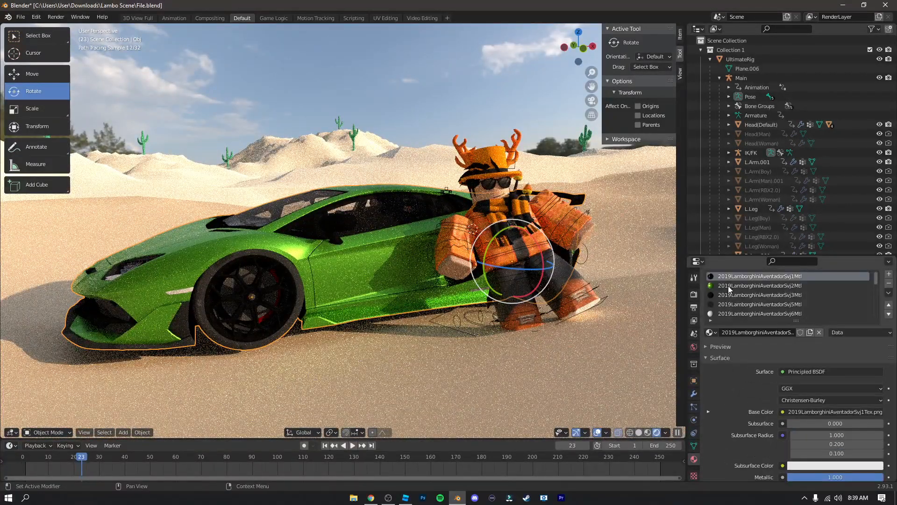
{"action": "left_click", "coordinate": [732, 295]}
{"action": "left_click", "coordinate": [726, 312]}
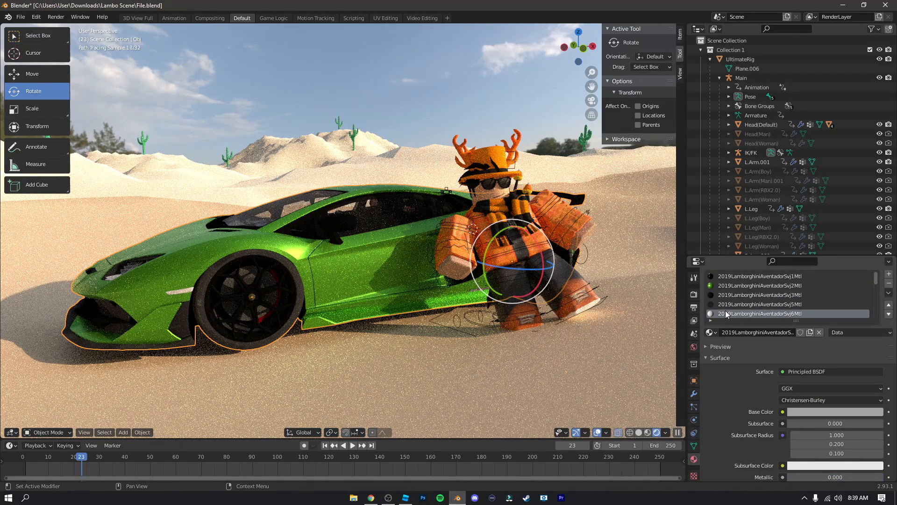
{"action": "scroll", "coordinate": [758, 412], "scroll_direction": "down", "scroll_amount": 6}
{"action": "left_click_drag", "start_coordinate": [843, 400], "coordinate": [810, 402]}
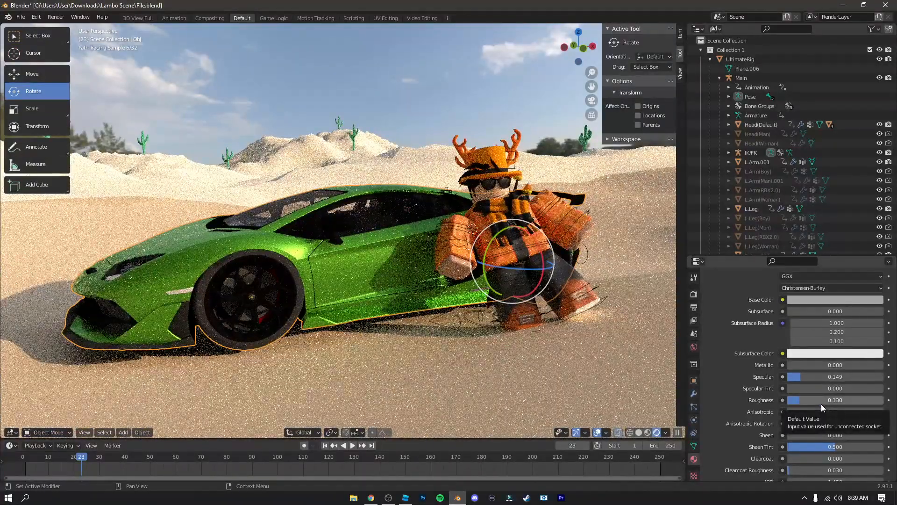
{"action": "left_click_drag", "start_coordinate": [800, 365], "coordinate": [877, 364]}
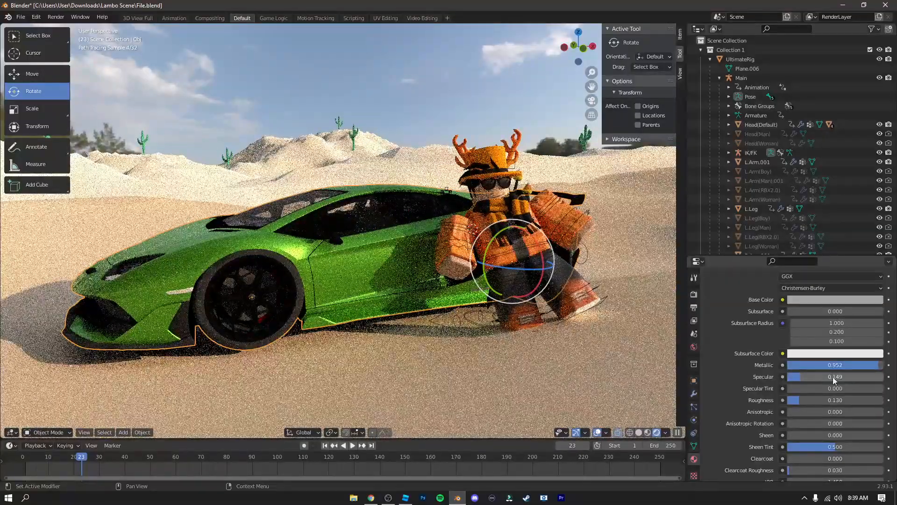
{"action": "left_click_drag", "start_coordinate": [800, 376], "coordinate": [854, 376]}
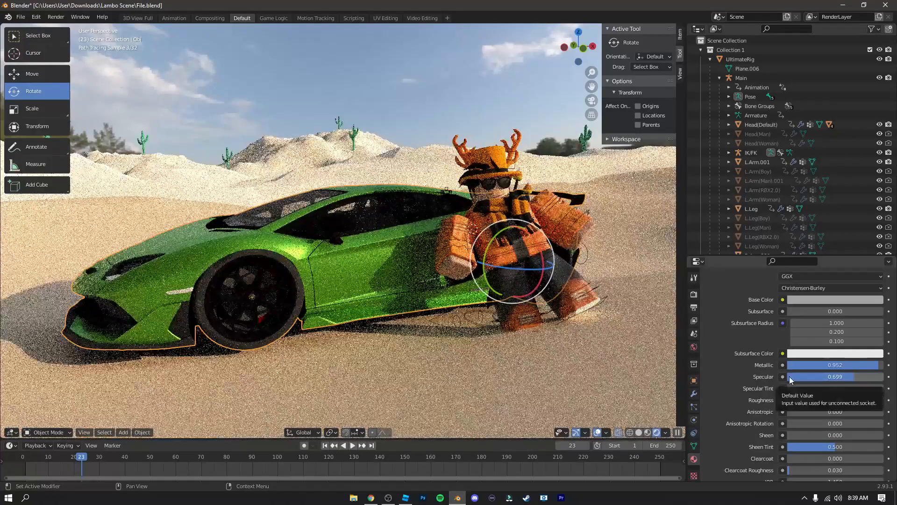
Set the 2019LamborghiniAventadorSvj16Mtl material's Roughness to 0.053, Specular to 0.700 and Metallic to 0.807
{"action": "scroll", "coordinate": [778, 376], "scroll_direction": "up", "scroll_amount": 6}
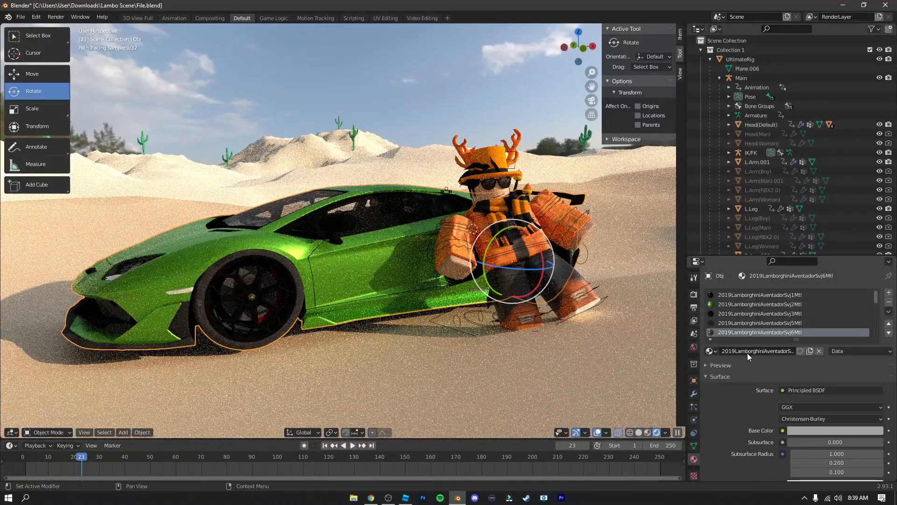
{"action": "scroll", "coordinate": [736, 321], "scroll_direction": "down", "scroll_amount": 2}
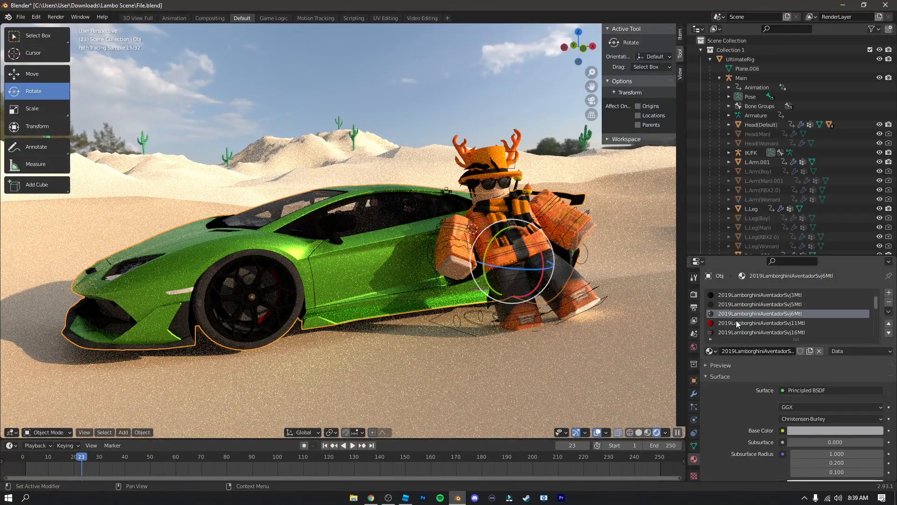
{"action": "scroll", "coordinate": [736, 321], "scroll_direction": "down", "scroll_amount": 1}
{"action": "left_click", "coordinate": [736, 320]}
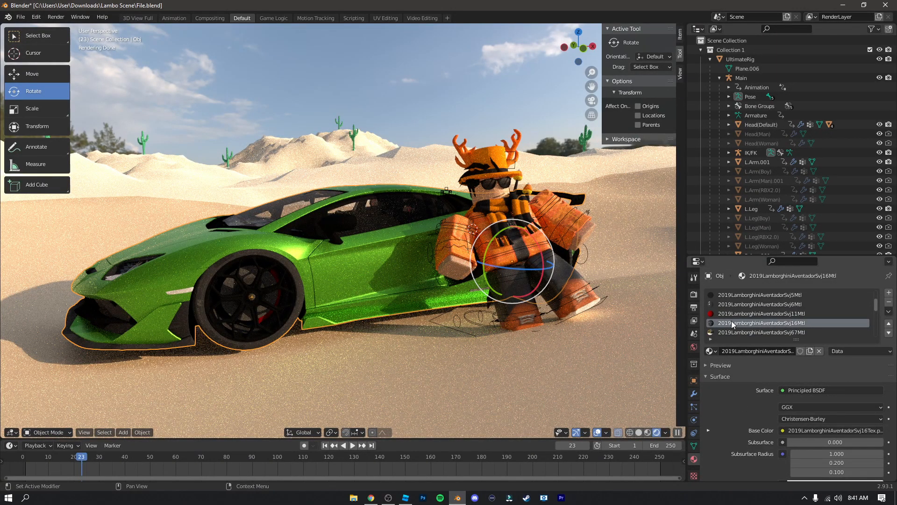
{"action": "scroll", "coordinate": [829, 437], "scroll_direction": "down", "scroll_amount": 5}
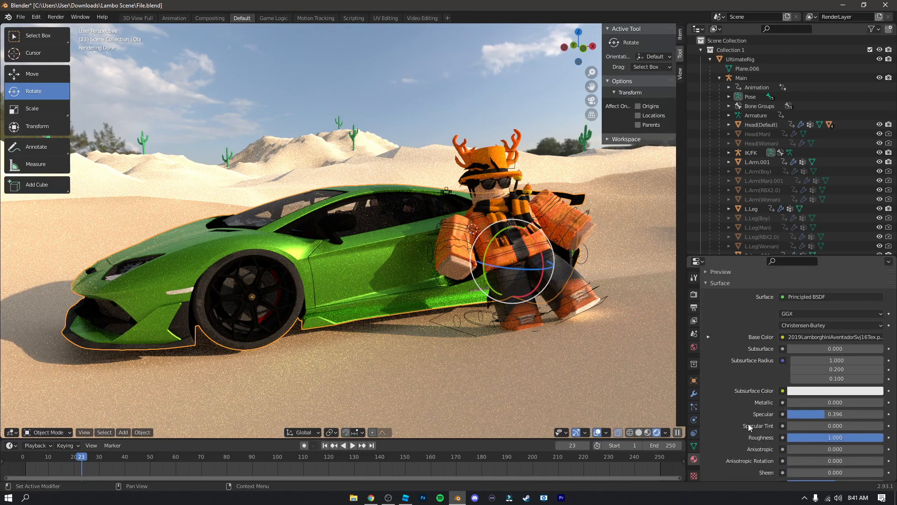
{"action": "left_click_drag", "start_coordinate": [872, 437], "coordinate": [793, 437]}
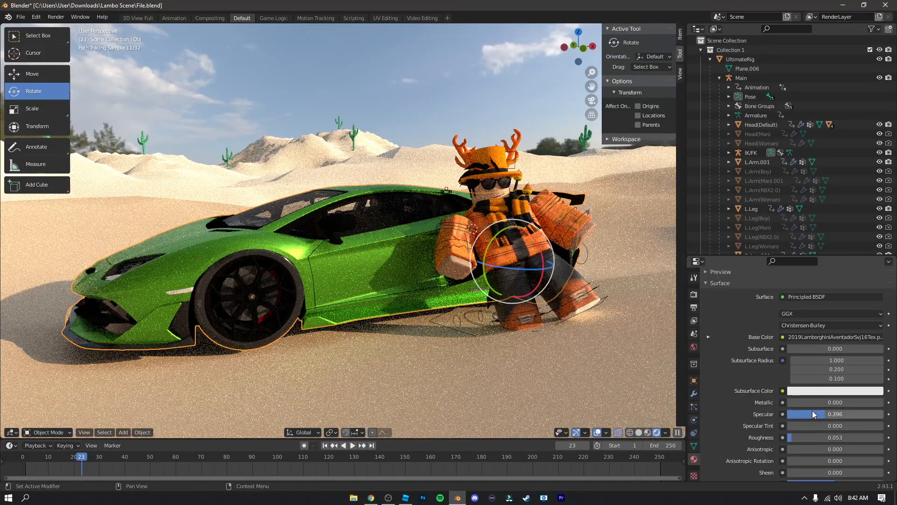
{"action": "left_click_drag", "start_coordinate": [813, 414], "coordinate": [825, 414]}
{"action": "left_click", "coordinate": [786, 401]}
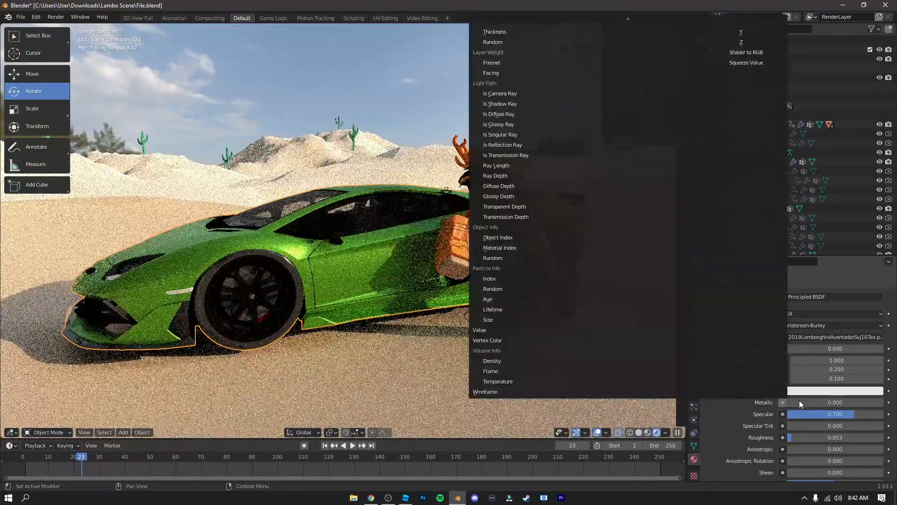
{"action": "left_click_drag", "start_coordinate": [790, 401], "coordinate": [865, 402]}
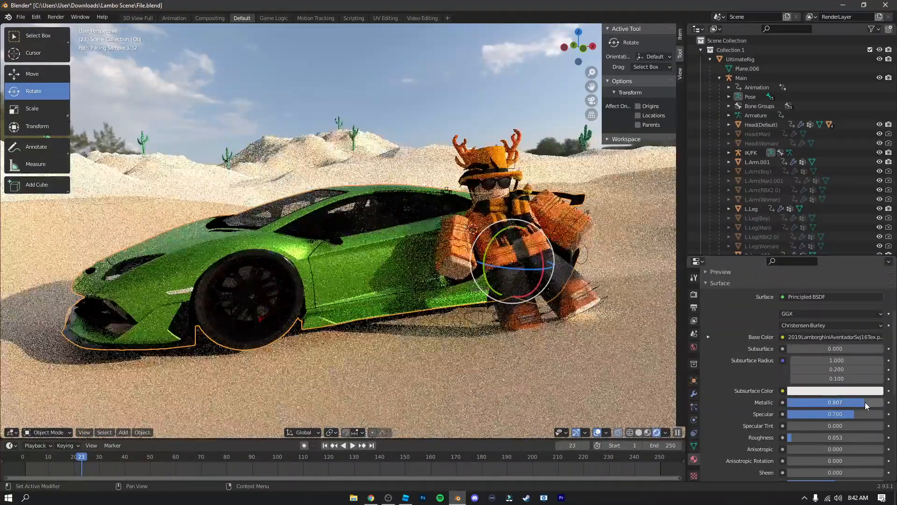
Pick a face on the front wheel to activate its 2019LamborghiniAventadorSvj3Mtl material, and set Roughness to 0.179, Specular to 0.832 and Metallic to 1.000
{"action": "scroll", "coordinate": [274, 334], "scroll_direction": "up", "scroll_amount": 5}
{"action": "scroll", "coordinate": [274, 335], "scroll_direction": "down", "scroll_amount": 15}
{"action": "scroll", "coordinate": [274, 335], "scroll_direction": "up", "scroll_amount": 10}
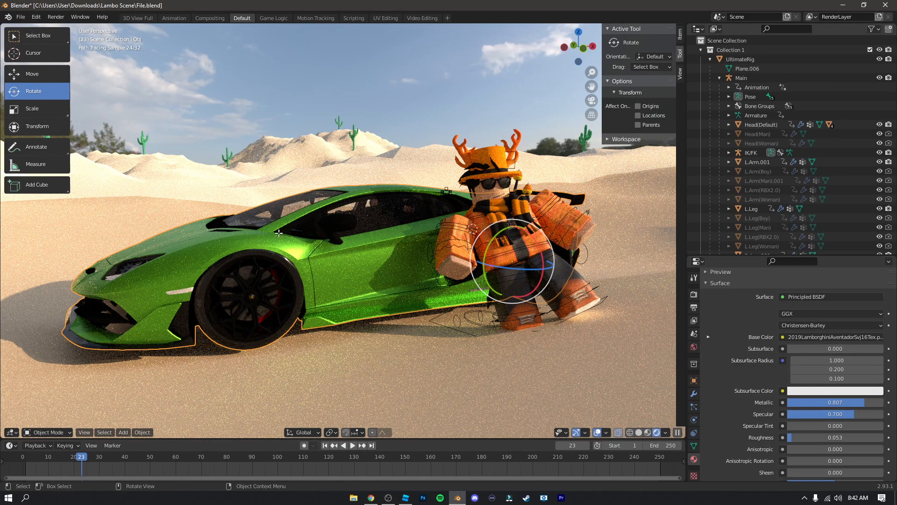
{"action": "key", "text": "Tab"}
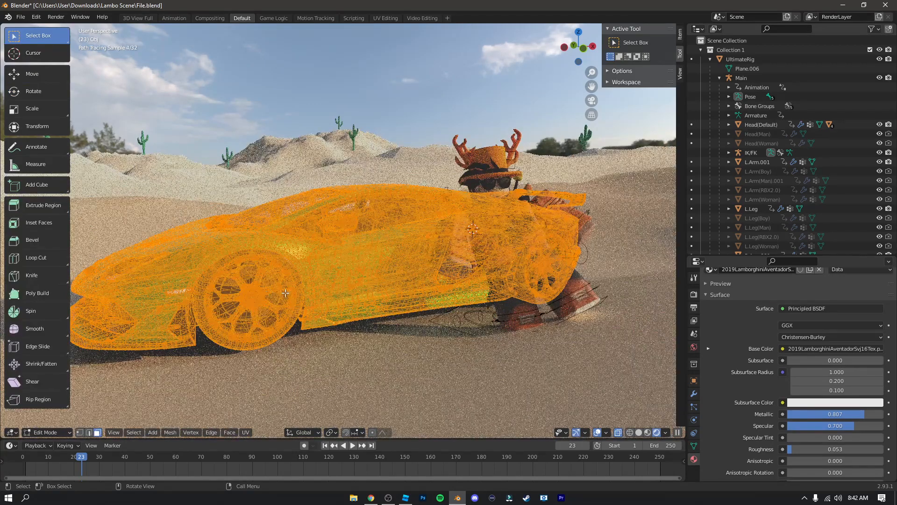
{"action": "left_click", "coordinate": [285, 293]}
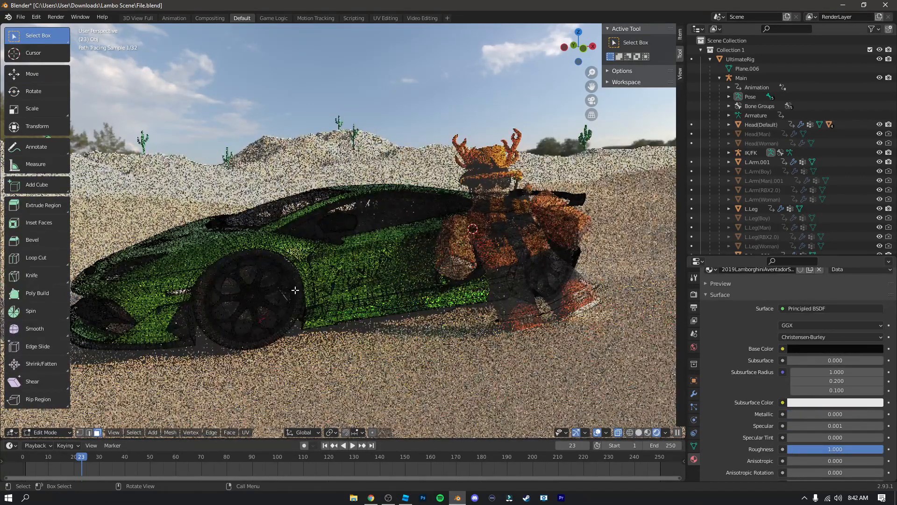
{"action": "key", "text": "Tab"}
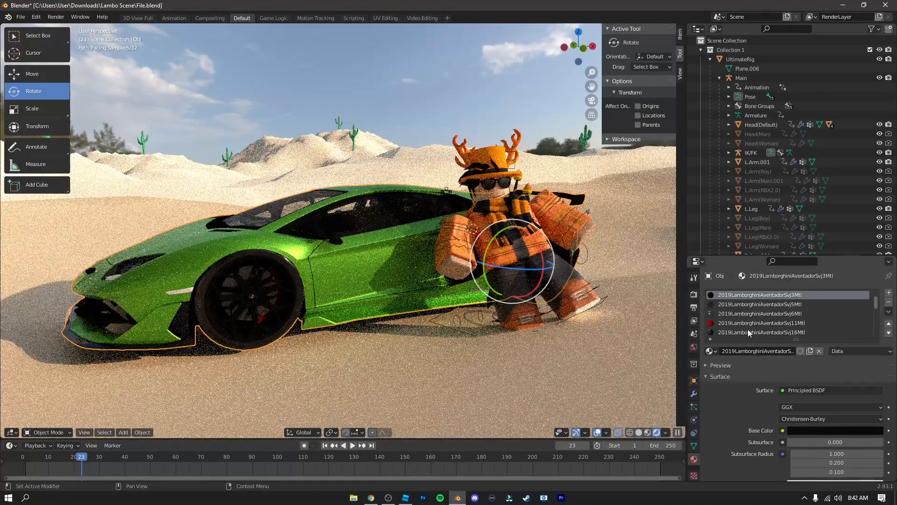
{"action": "scroll", "coordinate": [764, 355], "scroll_direction": "down", "scroll_amount": 4}
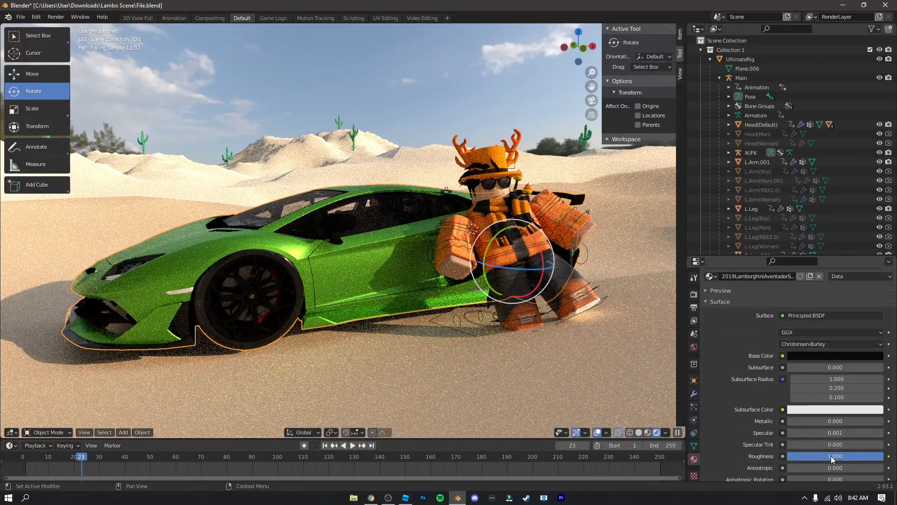
{"action": "mouse_move", "coordinate": [831, 459]}
{"action": "left_mouse_down"}
{"action": "mouse_move", "coordinate": [806, 460]}
{"action": "mouse_move", "coordinate": [837, 432]}
{"action": "mouse_move", "coordinate": [865, 434]}
{"action": "left_mouse_up"}
{"action": "left_click_drag", "start_coordinate": [791, 421], "coordinate": [884, 421]}
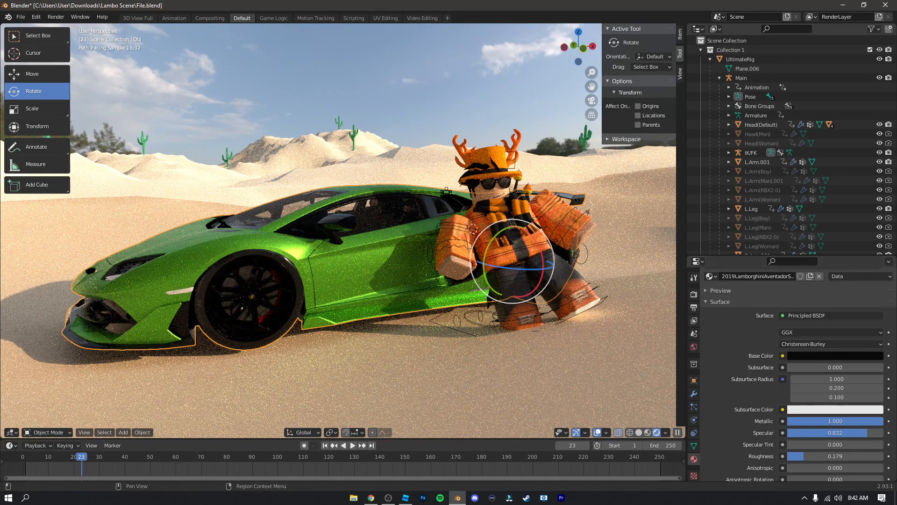
Replace the timeline with an enlarged Shader Editor showing the World nodes
{"action": "left_click", "coordinate": [12, 446]}
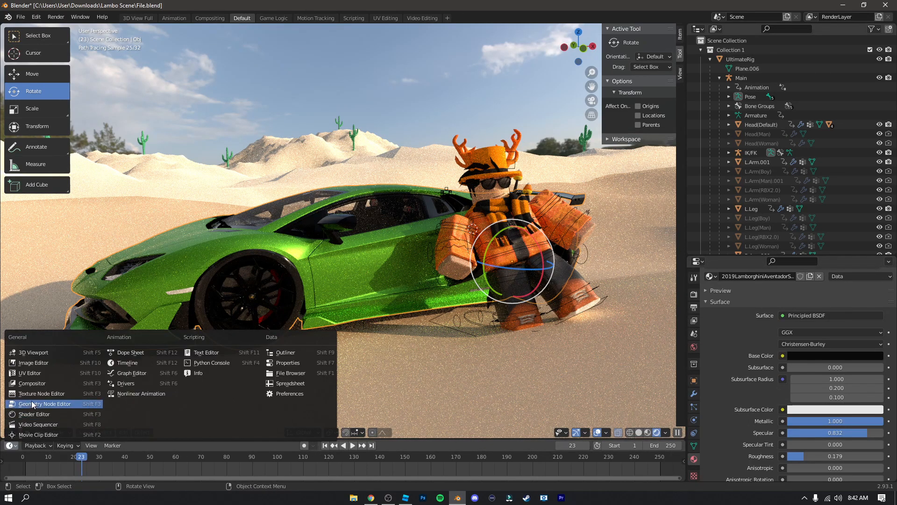
{"action": "left_click", "coordinate": [50, 415]}
{"action": "left_click_drag", "start_coordinate": [166, 440], "coordinate": [167, 239]}
{"action": "scroll", "coordinate": [239, 423], "scroll_direction": "up", "scroll_amount": 5}
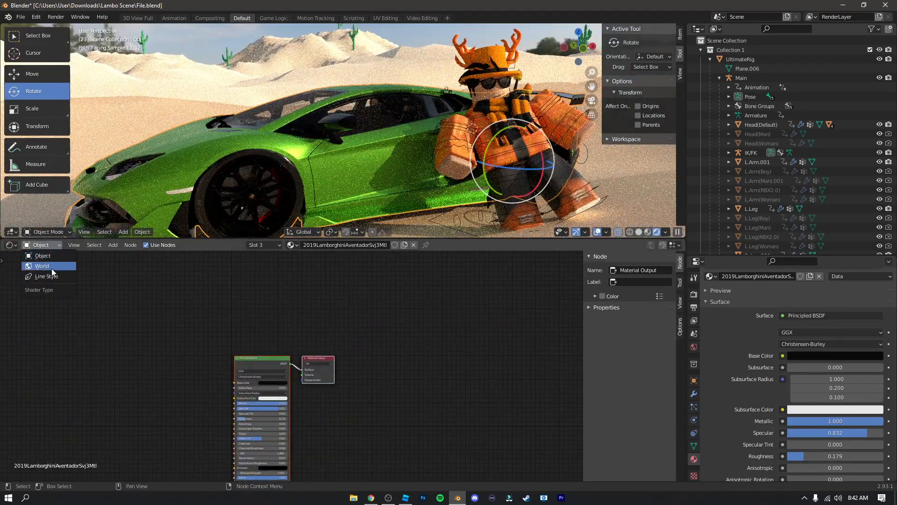
{"action": "left_click", "coordinate": [51, 266]}
{"action": "scroll", "coordinate": [283, 422], "scroll_direction": "up", "scroll_amount": 4}
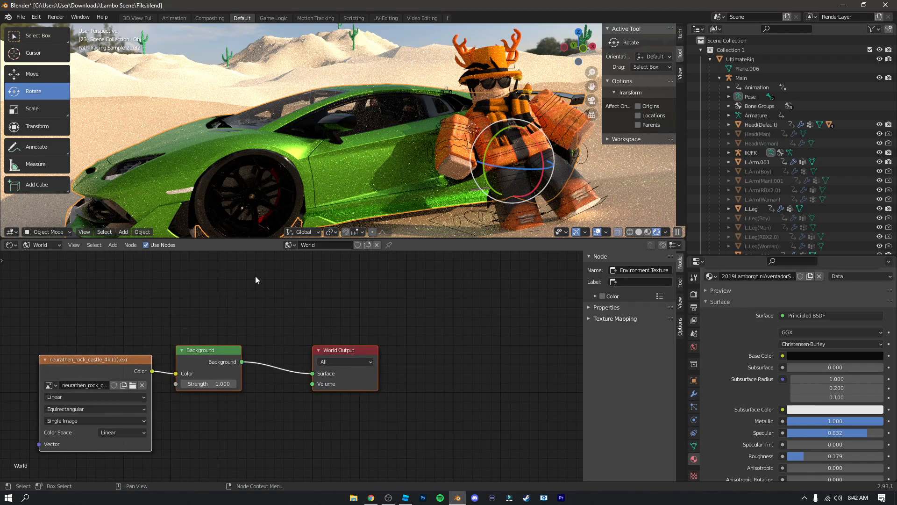
Add a Mapping node before the HDRI environment texture and connect its Vector output to the texture's Vector input
{"action": "left_click", "coordinate": [113, 245]}
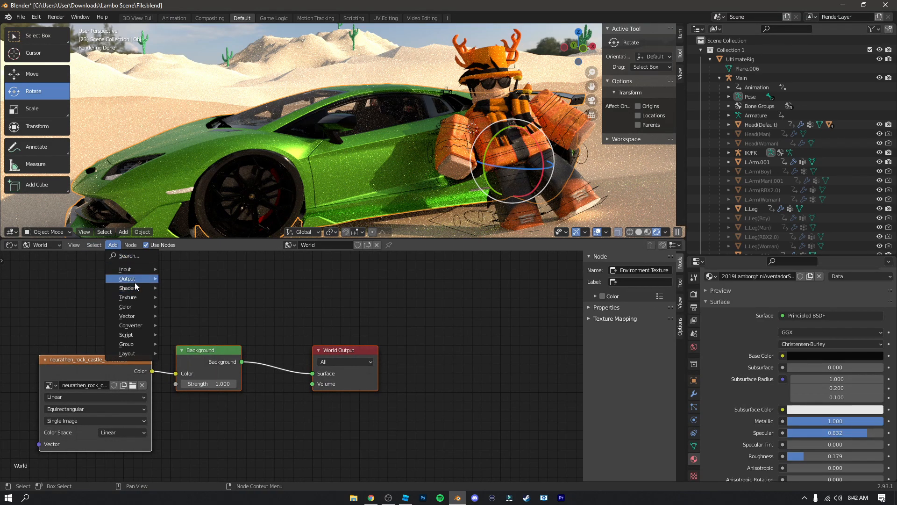
{"action": "mouse_move", "coordinate": [132, 270]}
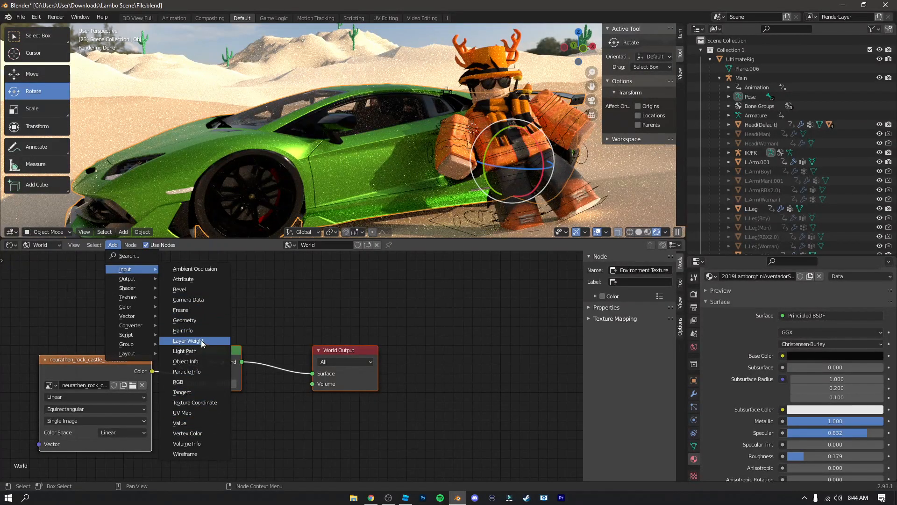
{"action": "left_click", "coordinate": [135, 256]}
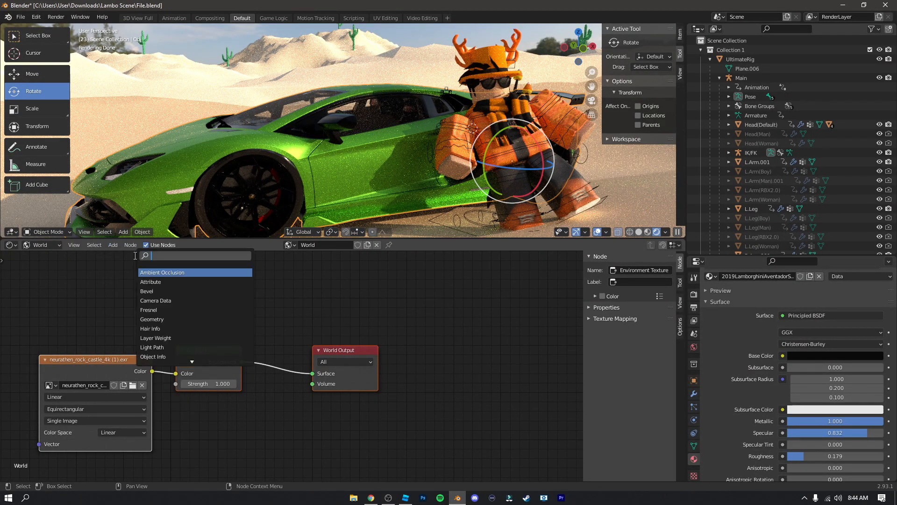
{"action": "type", "text": "MAPPING"}
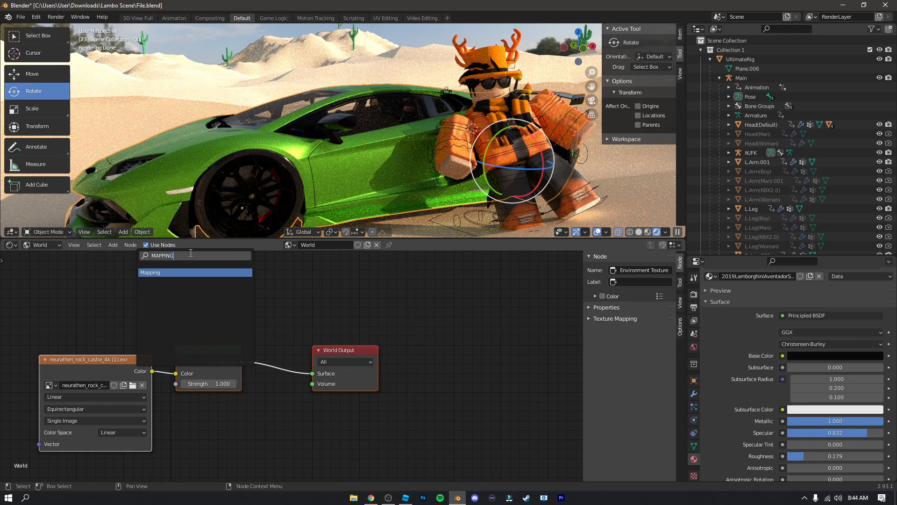
{"action": "left_click", "coordinate": [175, 273]}
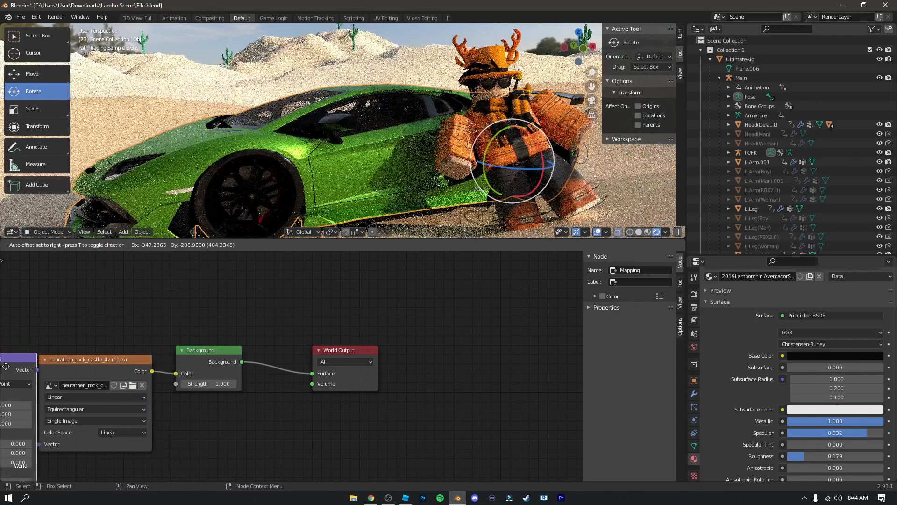
{"action": "left_click", "coordinate": [10, 349]}
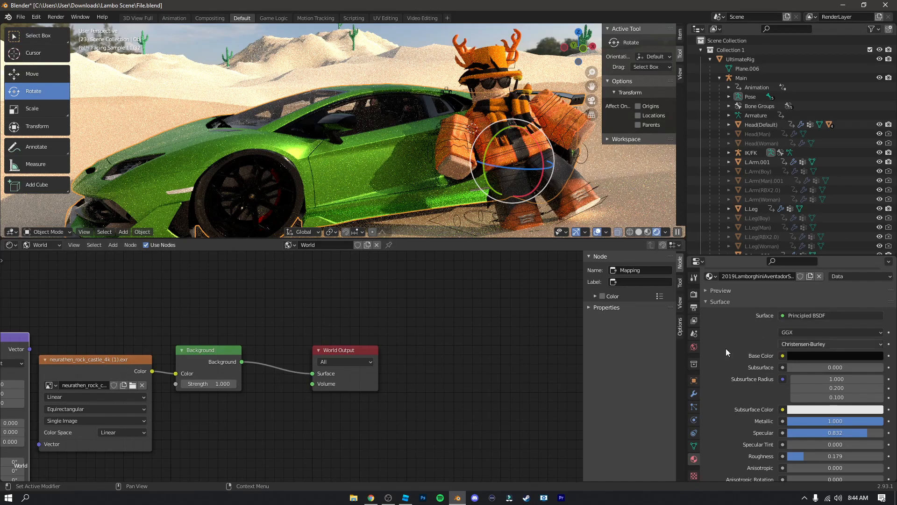
{"action": "middle_click_drag", "start_coordinate": [194, 304], "coordinate": [356, 286]}
{"action": "left_click_drag", "start_coordinate": [191, 332], "coordinate": [197, 400]}
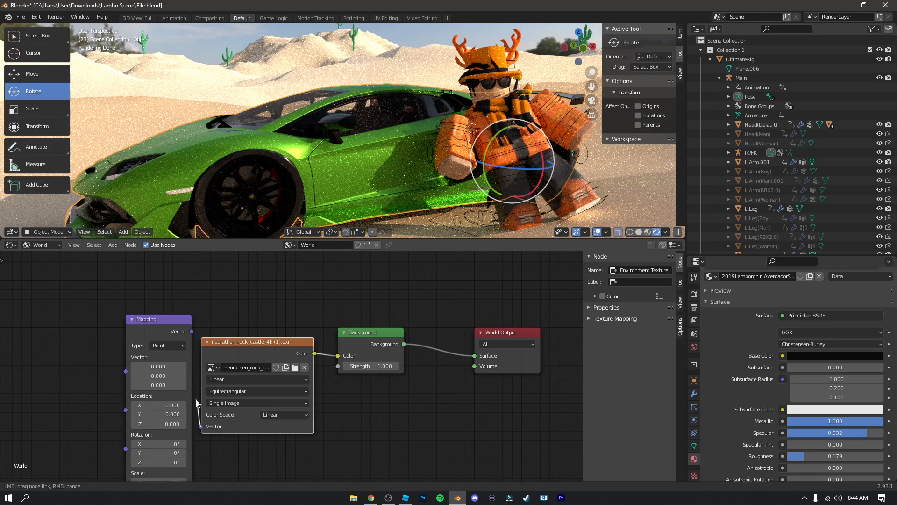
{"action": "left_click_drag", "start_coordinate": [201, 336], "coordinate": [191, 330]}
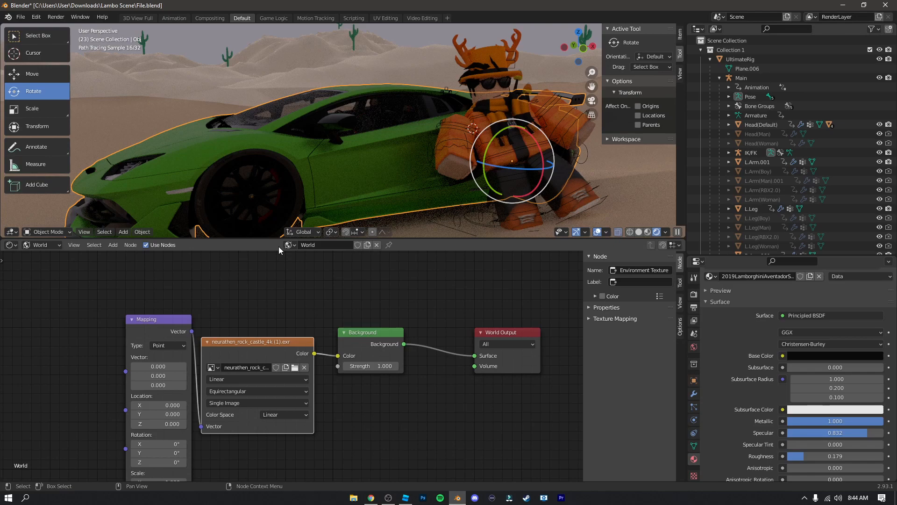
Add a Texture Coordinate node before the Mapping node and connect its Generated output to Mapping's Vector input
{"action": "left_click", "coordinate": [113, 245]}
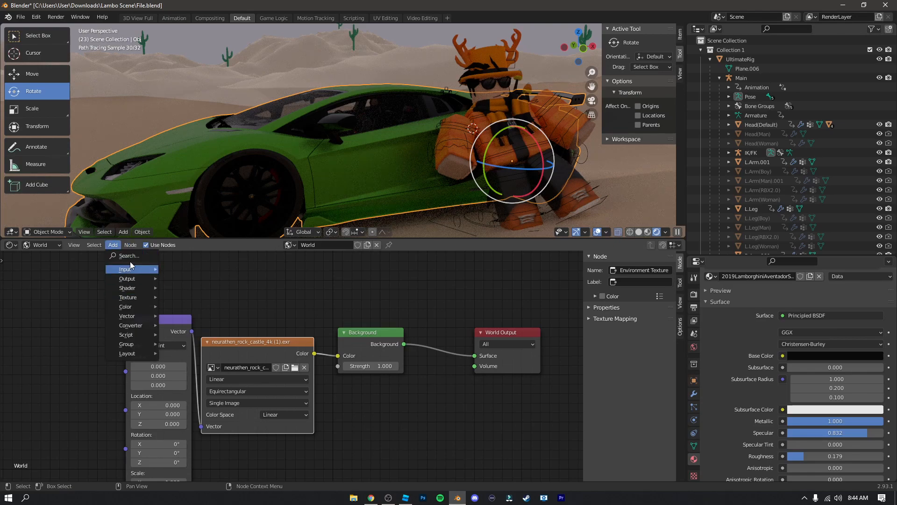
{"action": "left_click", "coordinate": [127, 254]}
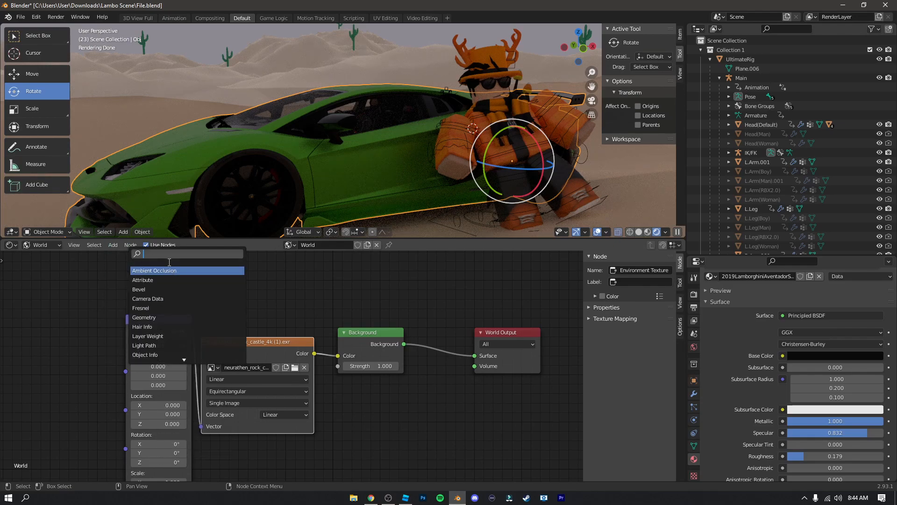
{"action": "type", "text": "TE"}
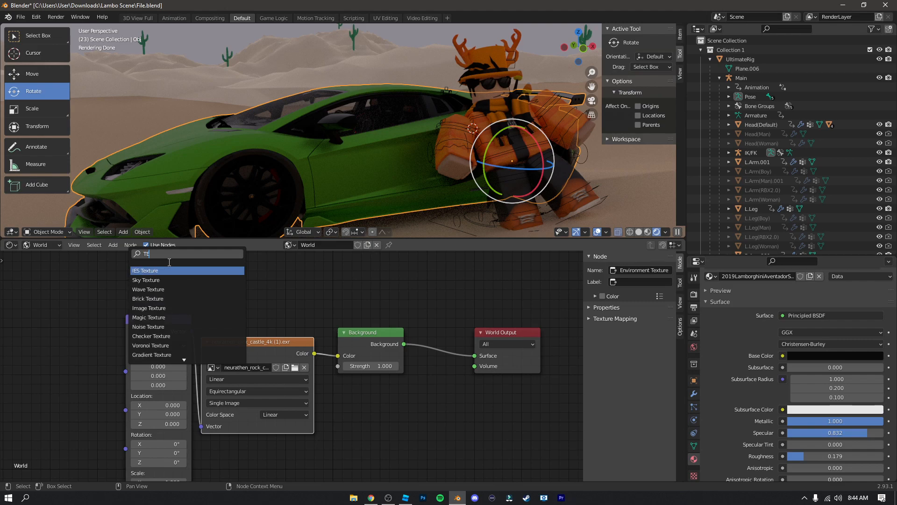
{"action": "type", "text": "XTURE C"}
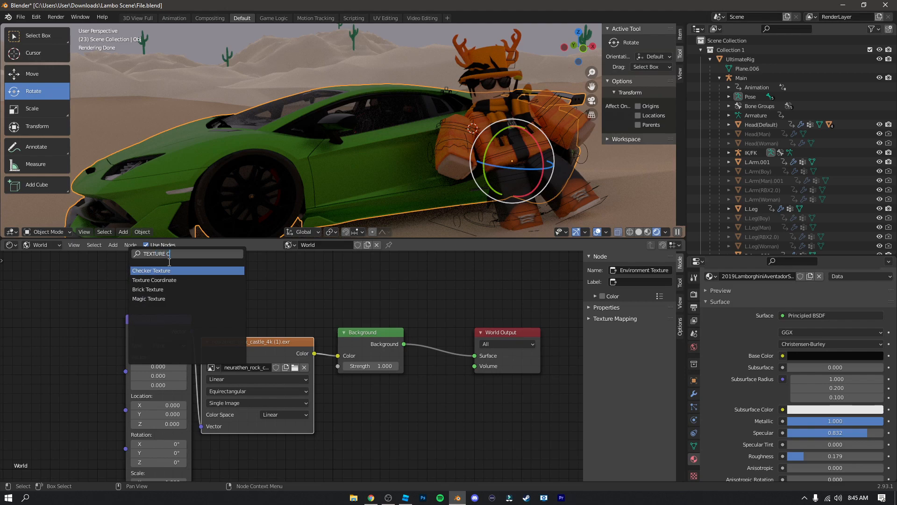
{"action": "left_click", "coordinate": [155, 279]}
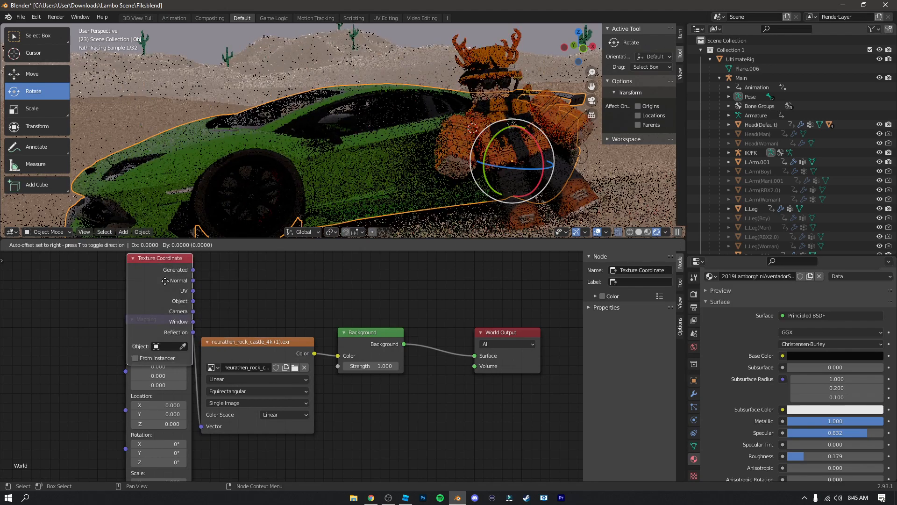
{"action": "left_click", "coordinate": [44, 346]}
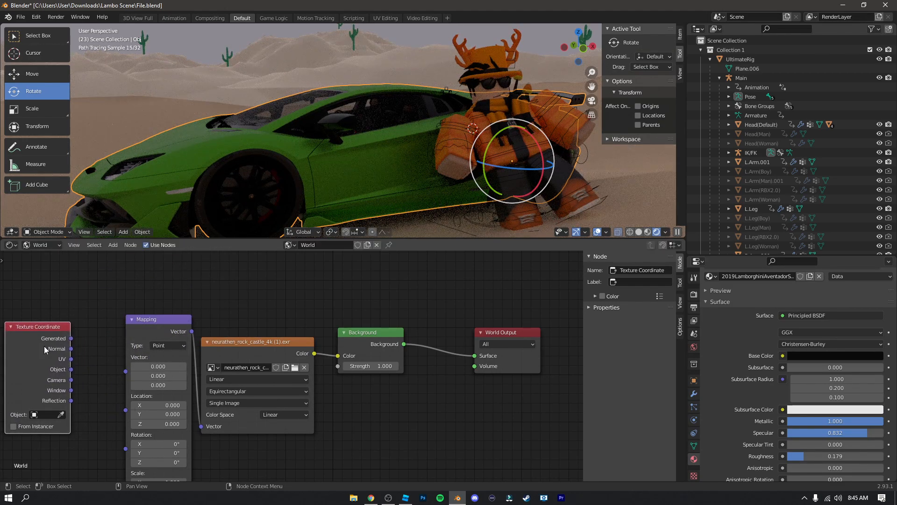
{"action": "middle_click_drag", "start_coordinate": [80, 355], "coordinate": [136, 318]}
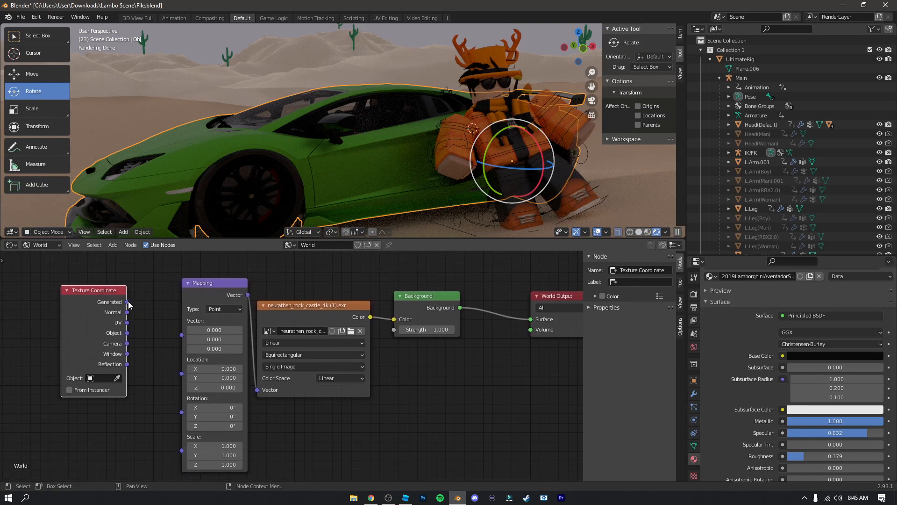
{"action": "left_click_drag", "start_coordinate": [127, 303], "coordinate": [131, 304]}
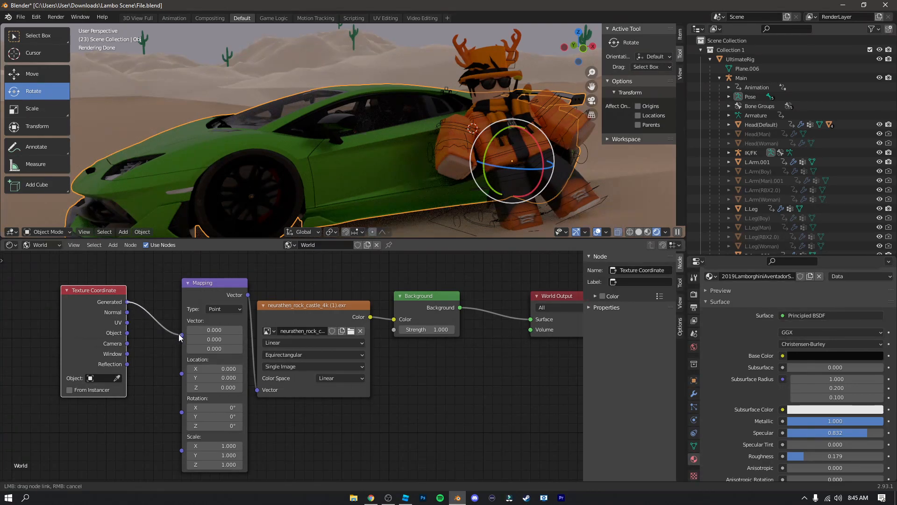
{"action": "left_click_drag", "start_coordinate": [179, 335], "coordinate": [179, 334]}
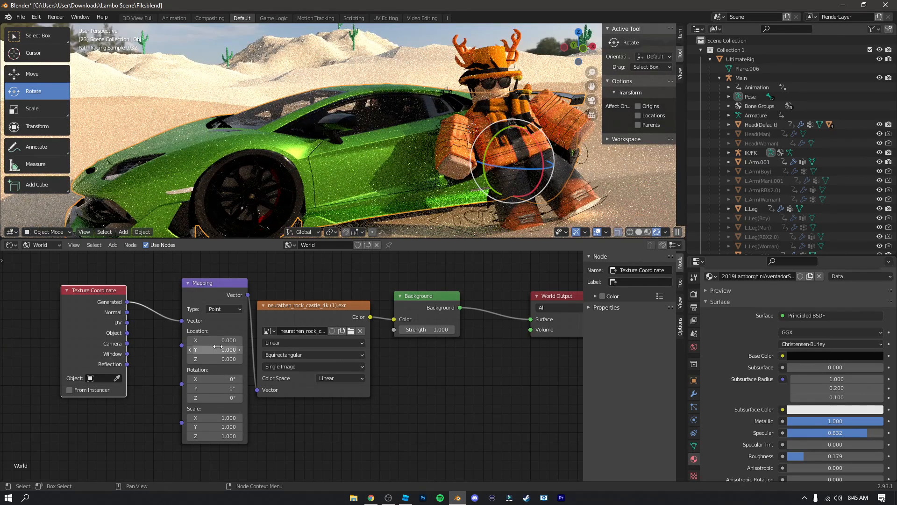
Try a Mapping Location Y of 3.300 and a different Y rotation on the HDRI, undoing each trial
{"action": "left_click_drag", "start_coordinate": [219, 348], "coordinate": [257, 348]}
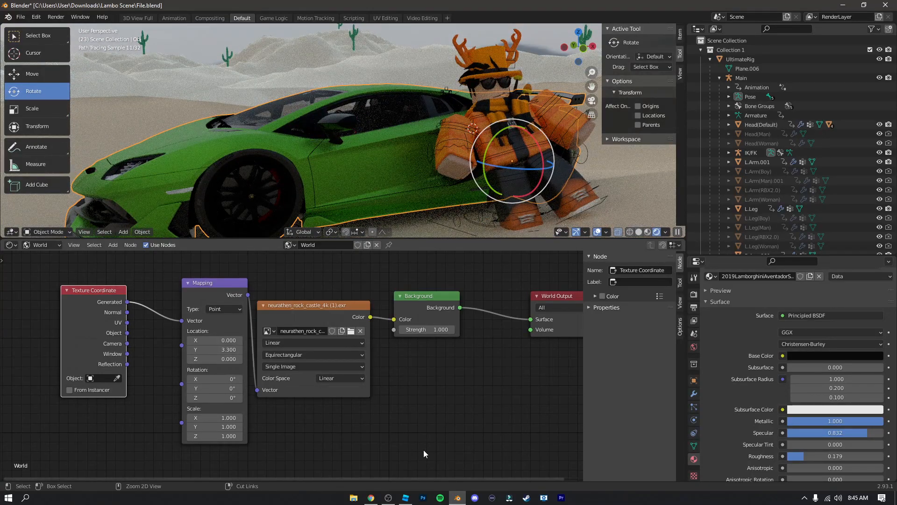
{"action": "key", "text": "ctrl+z"}
{"action": "left_click_drag", "start_coordinate": [216, 389], "coordinate": [292, 378]}
{"action": "key", "text": "ctrl+z"}
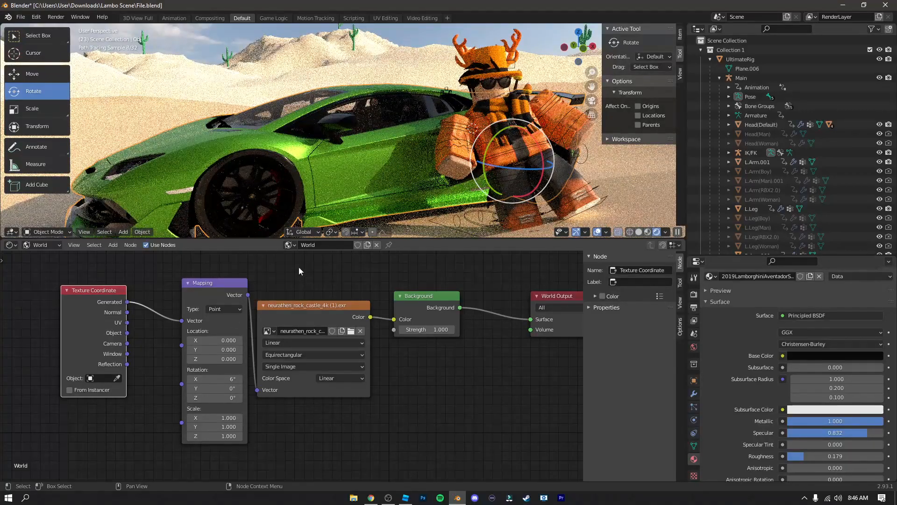
Shrink the Shader Editor so the 3D viewport fills most of the workspace
{"action": "left_click_drag", "start_coordinate": [250, 239], "coordinate": [250, 463]}
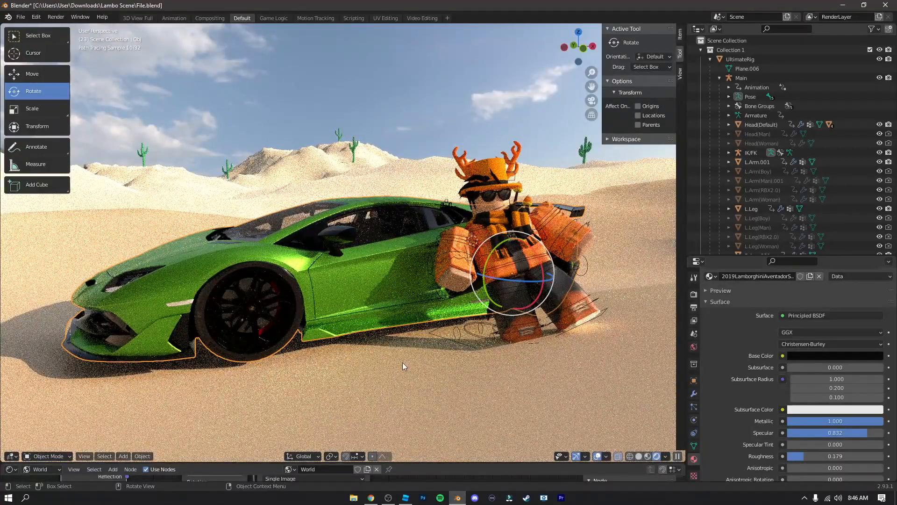
{"action": "key", "text": "ctrl+z"}
{"action": "key", "text": "ctrl+shift+z"}
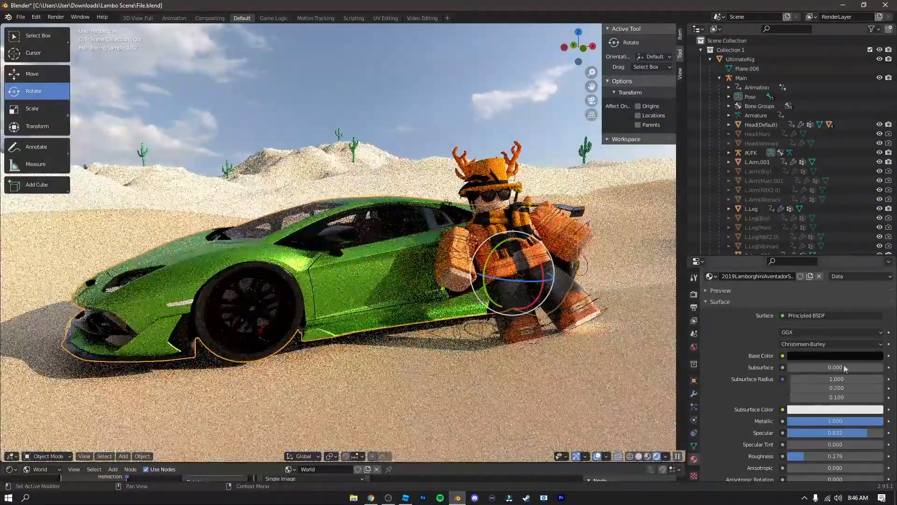
Set the car's 2019LamborghiniAventadorSvj1Mtl material to Roughness 0.000 and Specular 1.000
{"action": "scroll", "coordinate": [736, 329], "scroll_direction": "up", "scroll_amount": 4}
{"action": "scroll", "coordinate": [743, 317], "scroll_direction": "down", "scroll_amount": 3}
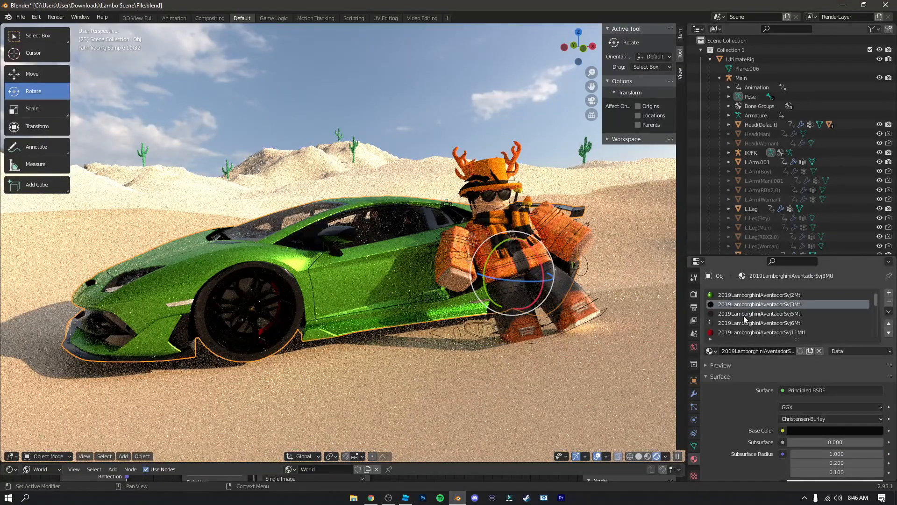
{"action": "scroll", "coordinate": [743, 317], "scroll_direction": "up", "scroll_amount": 3}
{"action": "scroll", "coordinate": [736, 311], "scroll_direction": "down", "scroll_amount": 3}
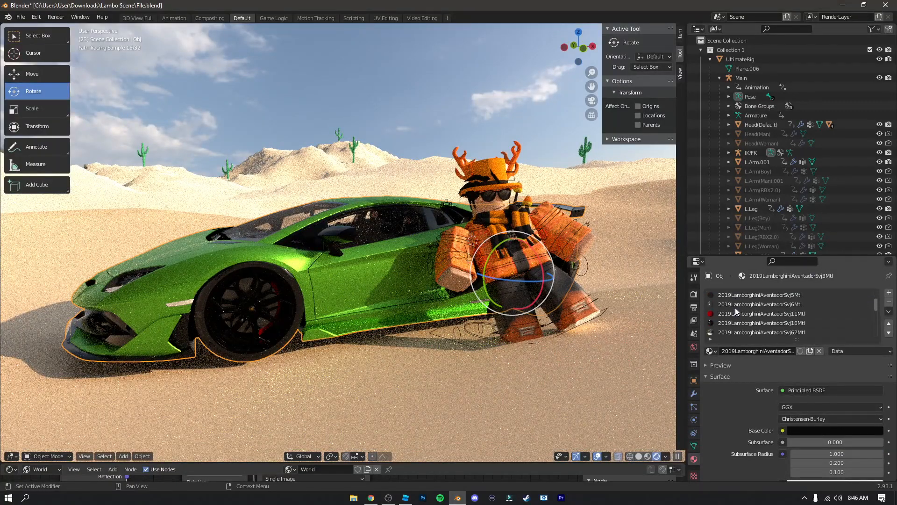
{"action": "scroll", "coordinate": [736, 311], "scroll_direction": "down", "scroll_amount": 3}
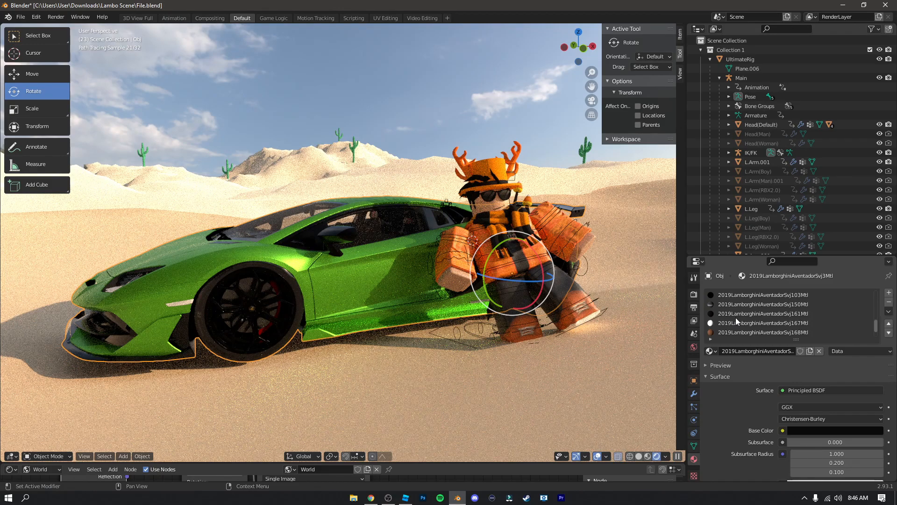
{"action": "scroll", "coordinate": [736, 320], "scroll_direction": "up", "scroll_amount": 6}
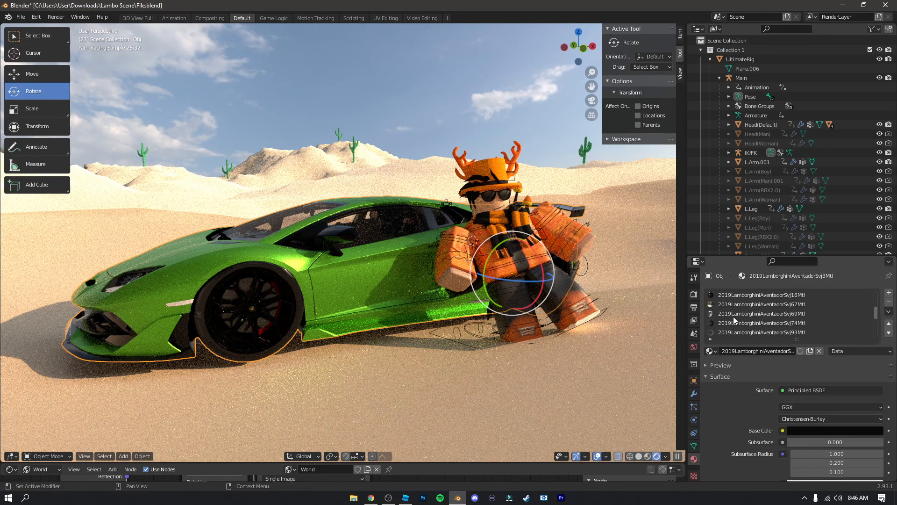
{"action": "scroll", "coordinate": [742, 326], "scroll_direction": "up", "scroll_amount": 2}
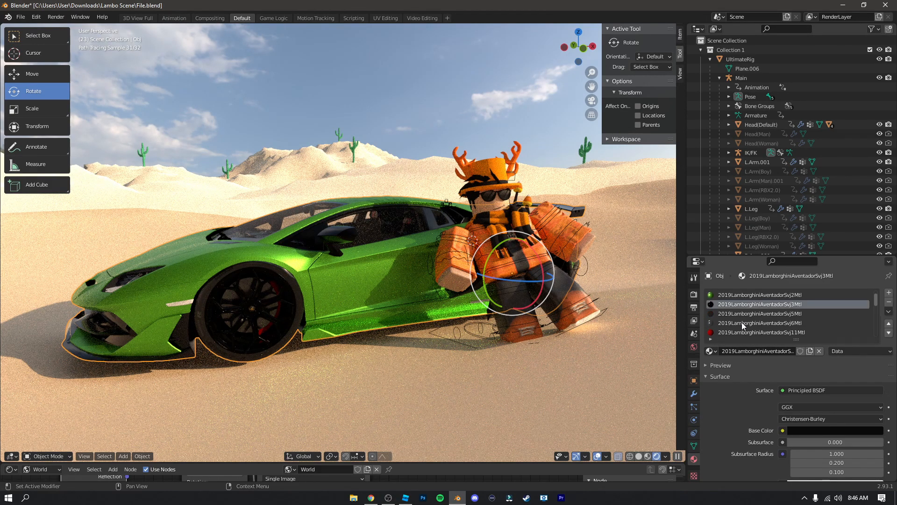
{"action": "left_click", "coordinate": [724, 295]}
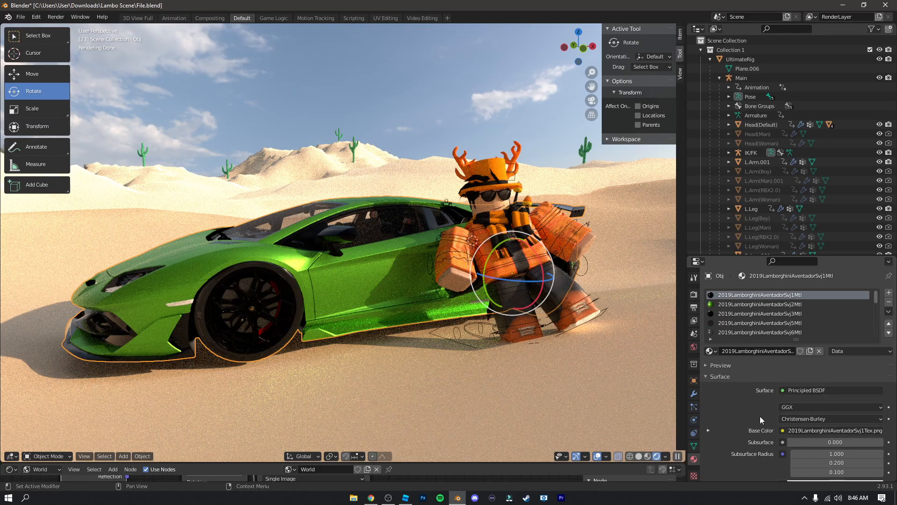
{"action": "scroll", "coordinate": [765, 421], "scroll_direction": "down", "scroll_amount": 6}
{"action": "left_click_drag", "start_coordinate": [803, 421], "coordinate": [787, 418]}
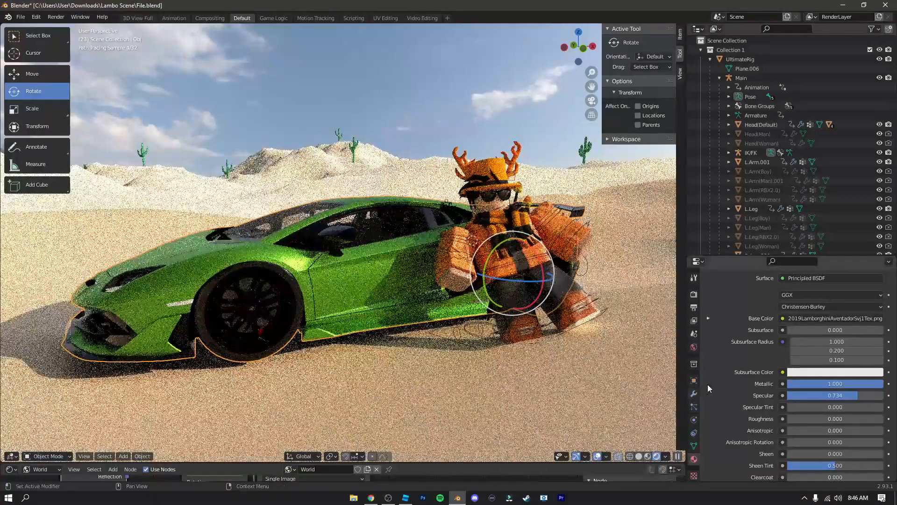
{"action": "scroll", "coordinate": [710, 383], "scroll_direction": "up", "scroll_amount": 3}
{"action": "left_click_drag", "start_coordinate": [845, 452], "coordinate": [883, 451]}
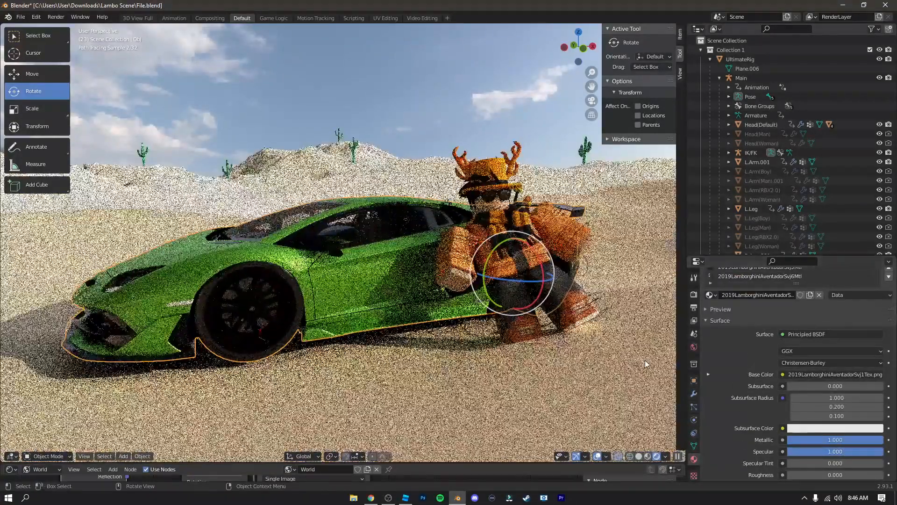
Set the car's 2019LamborghiniAventadorSvj5Mtl material to Roughness 0.077, Metallic 1.000 and Specular 0.730
{"action": "scroll", "coordinate": [749, 345], "scroll_direction": "up", "scroll_amount": 3}
{"action": "left_click", "coordinate": [734, 313]}
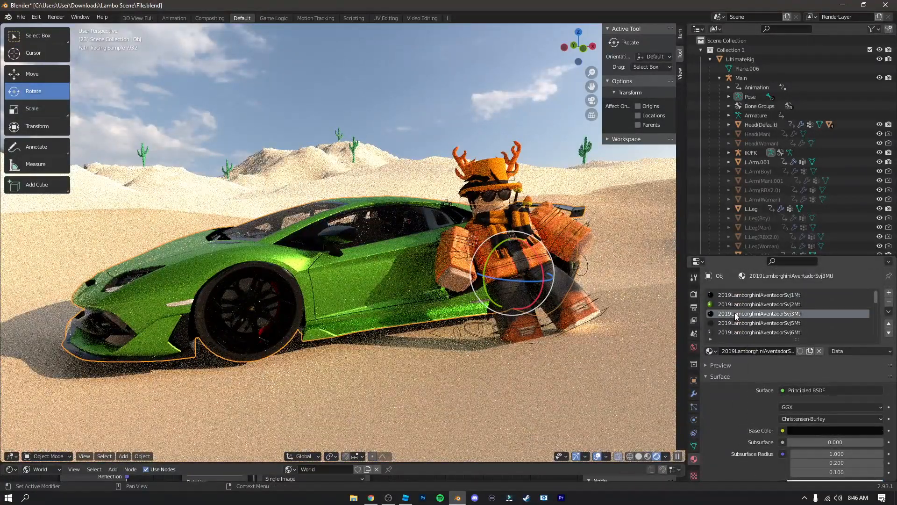
{"action": "scroll", "coordinate": [747, 336], "scroll_direction": "down", "scroll_amount": 2}
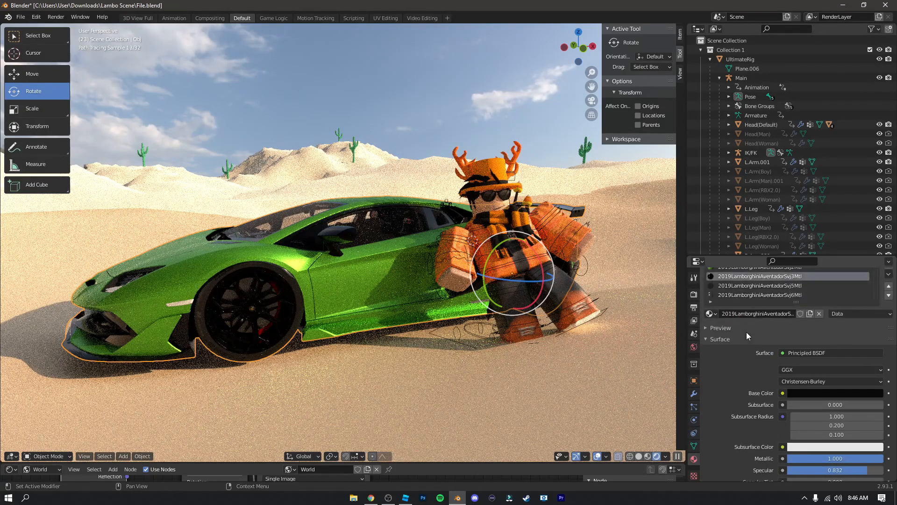
{"action": "scroll", "coordinate": [749, 355], "scroll_direction": "down", "scroll_amount": 2}
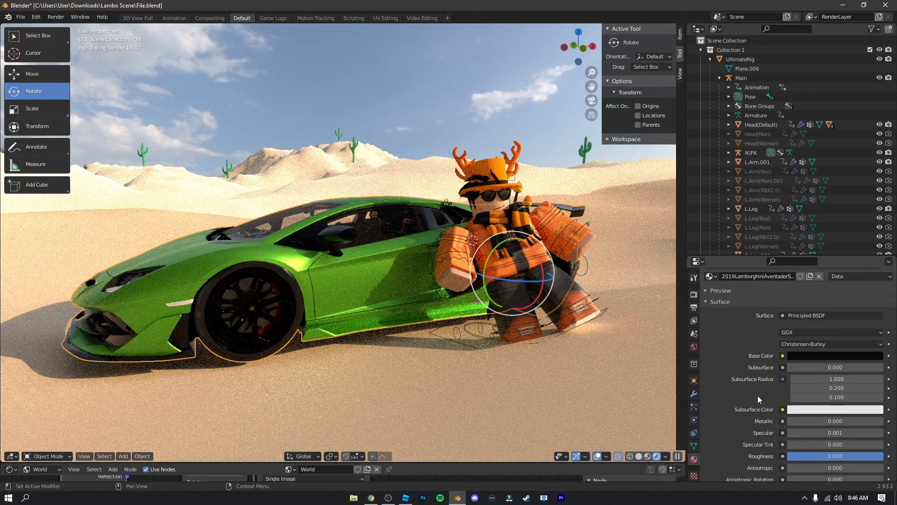
{"action": "scroll", "coordinate": [757, 398], "scroll_direction": "down", "scroll_amount": 1}
{"action": "left_click_drag", "start_coordinate": [864, 437], "coordinate": [817, 430]}
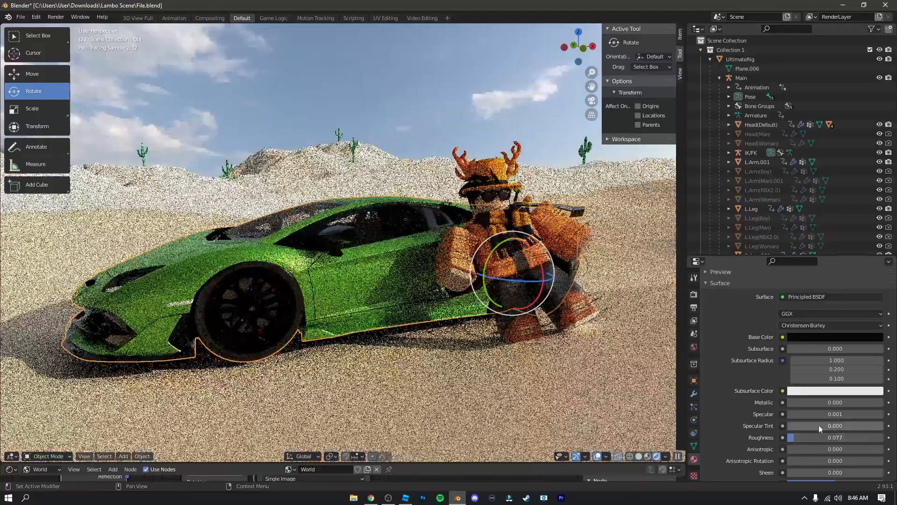
{"action": "left_click_drag", "start_coordinate": [790, 402], "coordinate": [878, 402]}
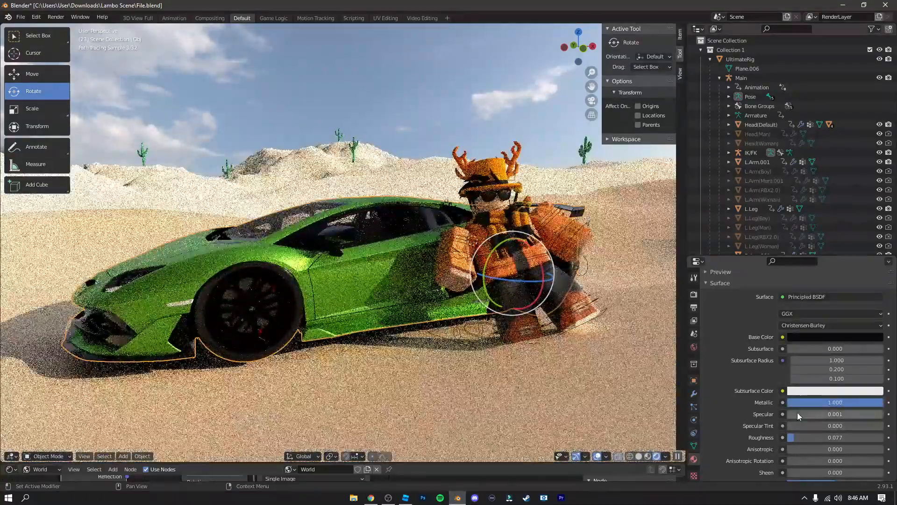
{"action": "left_click_drag", "start_coordinate": [797, 414], "coordinate": [858, 414]}
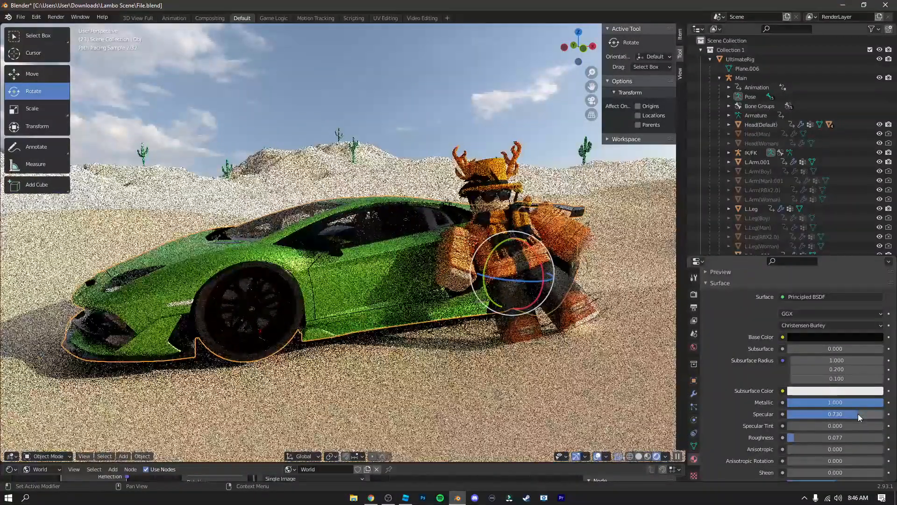
{"action": "scroll", "coordinate": [758, 367], "scroll_direction": "up", "scroll_amount": 5}
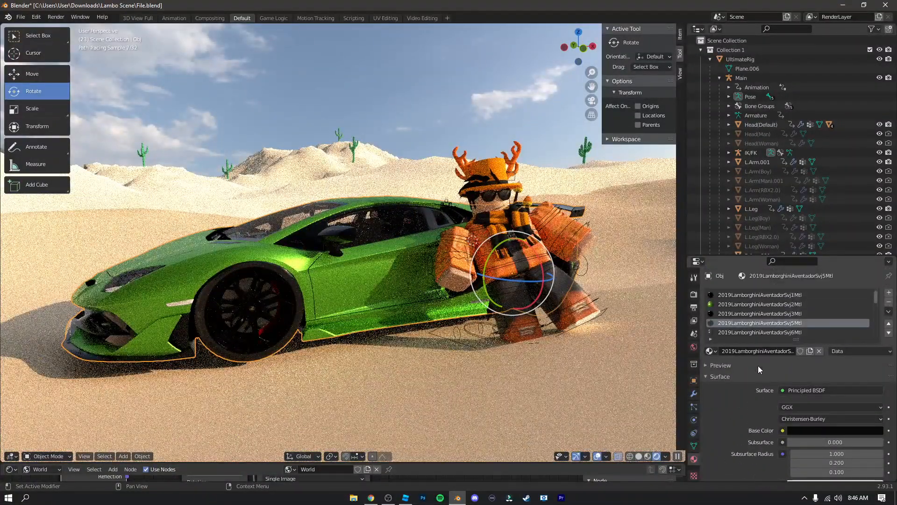
Set the car's 2019LamborghiniAventadorSvj103Mtl material to Roughness 0.000, Metallic 0.928 and Specular 0.662
{"action": "scroll", "coordinate": [760, 326], "scroll_direction": "down", "scroll_amount": 3}
{"action": "scroll", "coordinate": [760, 326], "scroll_direction": "down", "scroll_amount": 5}
{"action": "scroll", "coordinate": [757, 323], "scroll_direction": "down", "scroll_amount": 3}
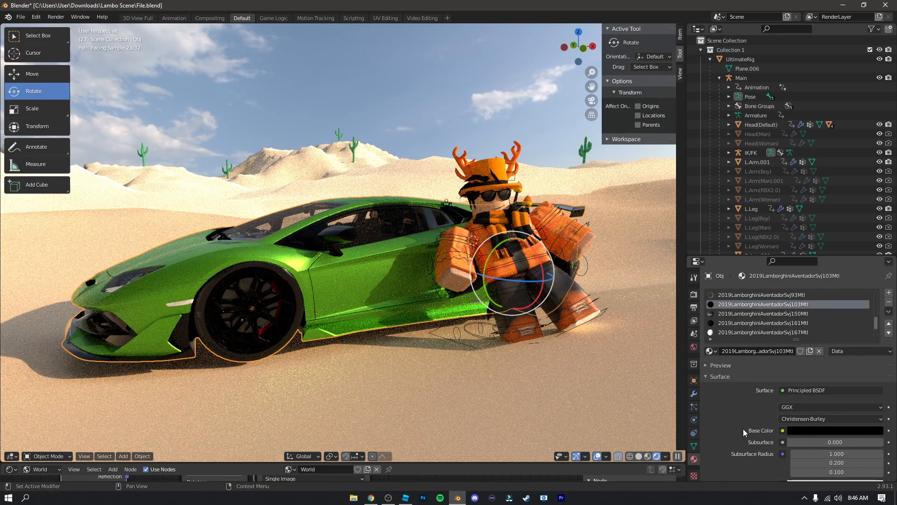
{"action": "scroll", "coordinate": [726, 432], "scroll_direction": "down", "scroll_amount": 6}
{"action": "left_click_drag", "start_coordinate": [854, 400], "coordinate": [786, 399]}
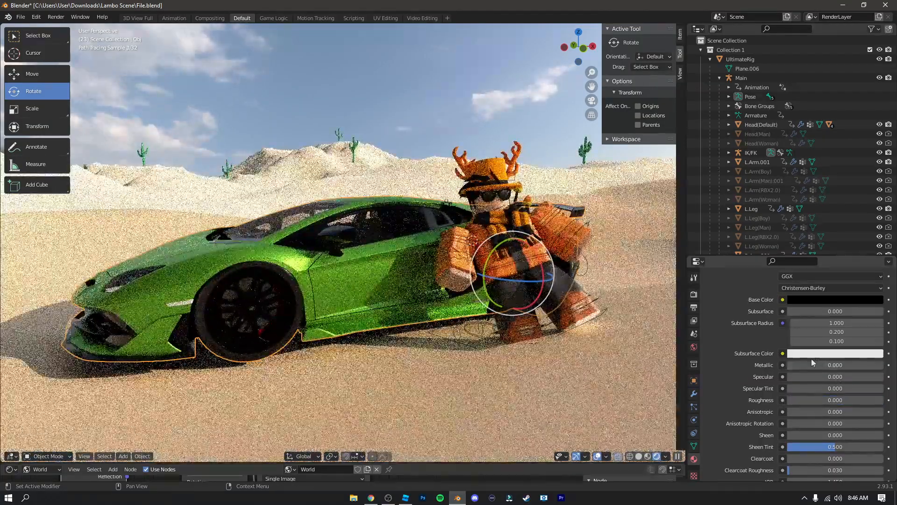
{"action": "left_click_drag", "start_coordinate": [794, 365], "coordinate": [876, 364]}
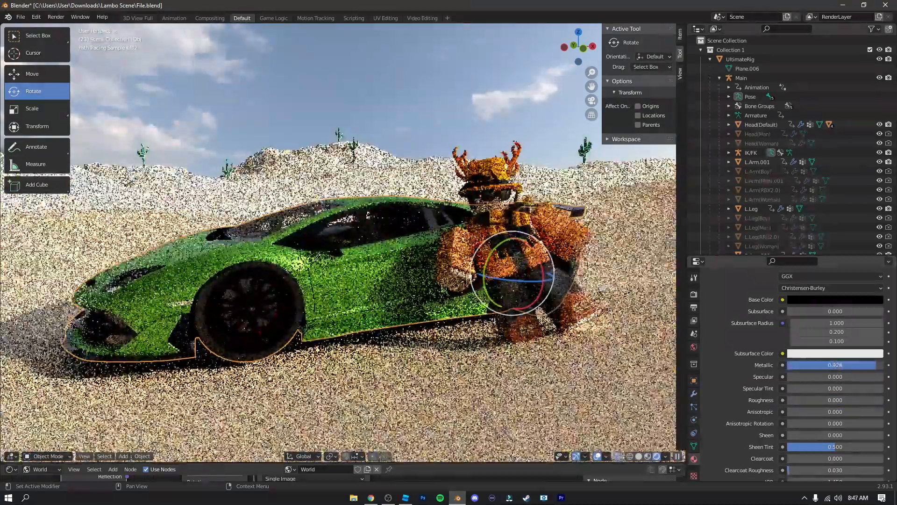
{"action": "left_click_drag", "start_coordinate": [795, 378], "coordinate": [851, 377]}
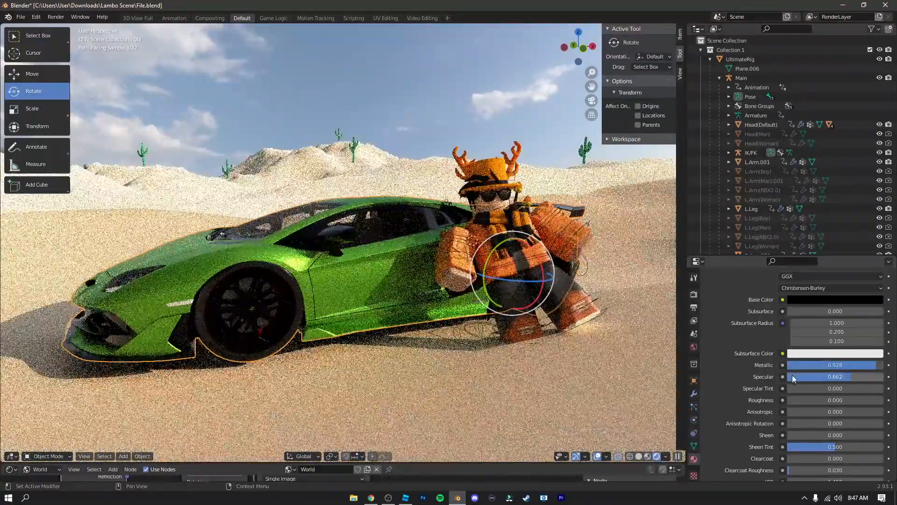
Select the car's 2019LamborghiniAventadorSvj150Mtl material and examine its surface settings
{"action": "scroll", "coordinate": [744, 411], "scroll_direction": "up", "scroll_amount": 7}
{"action": "left_click", "coordinate": [733, 314]}
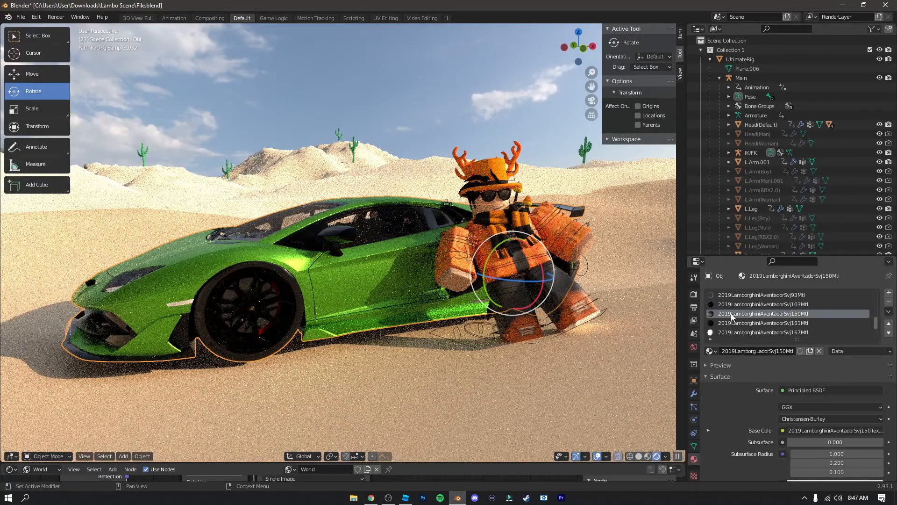
{"action": "scroll", "coordinate": [732, 409], "scroll_direction": "down", "scroll_amount": 5}
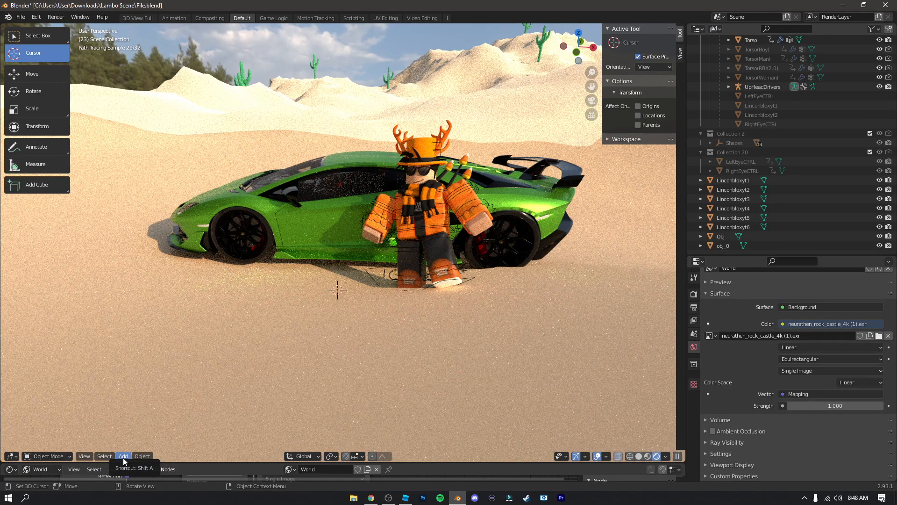
Add a camera to the scene and switch the viewport to the camera's view
{"action": "left_click", "coordinate": [122, 458]}
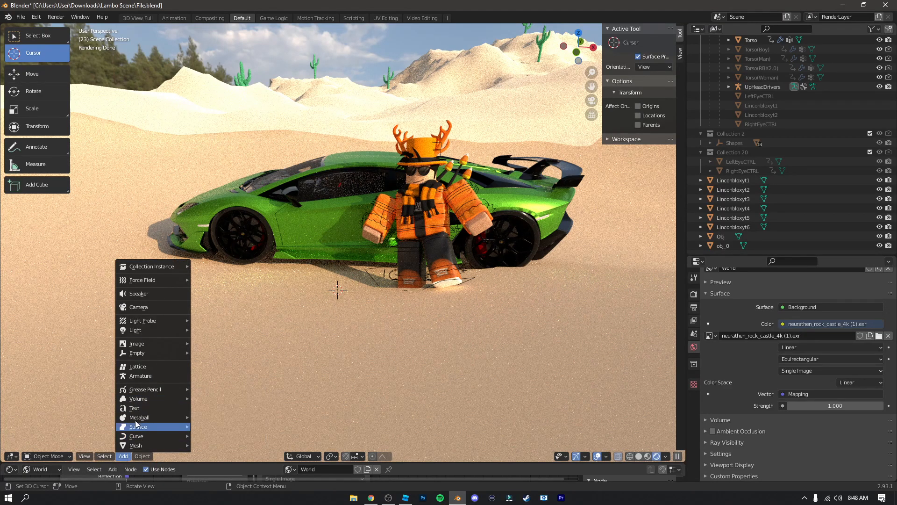
{"action": "left_click", "coordinate": [141, 307]}
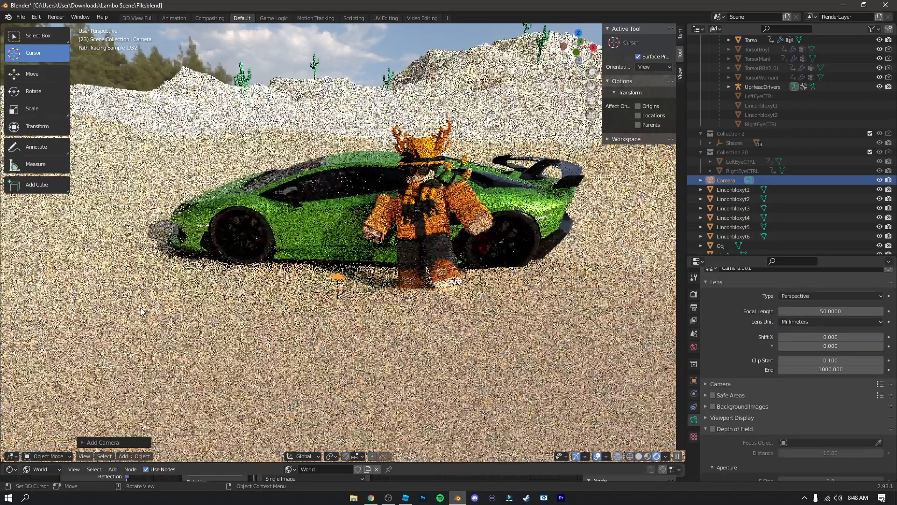
{"action": "key", "text": "KP_0"}
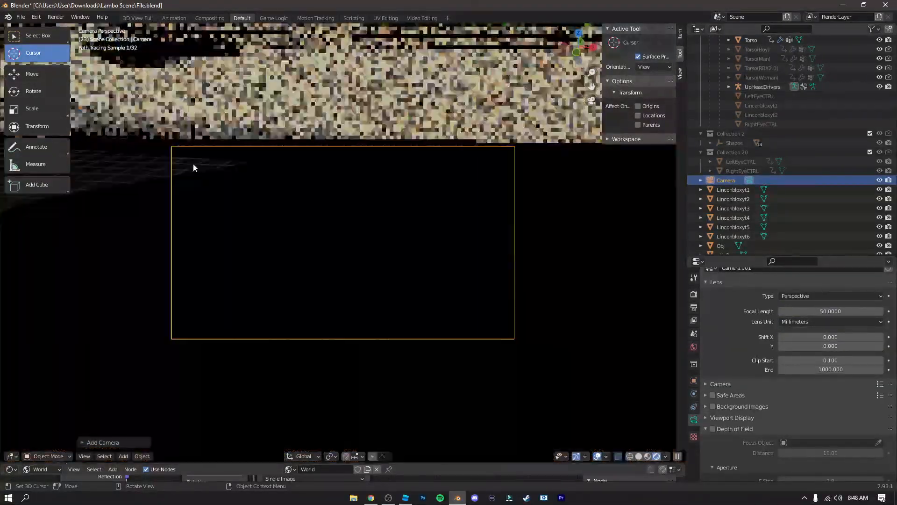
Fly the camera with walk navigation to frame the car's front three-quarter side and the leaning character against the dunes
{"action": "key", "text": "shift+grave"}
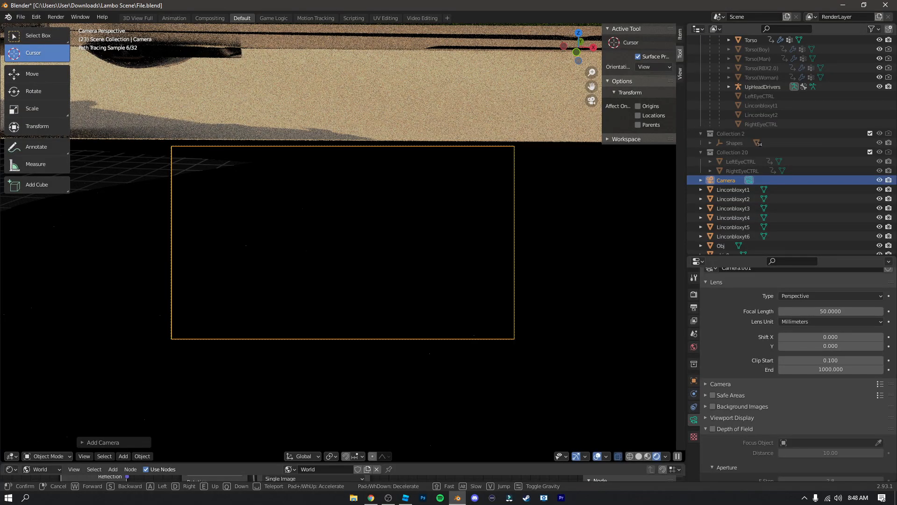
{"action": "key", "text": "s"}
{"action": "key", "text": "q"}
{"action": "key", "text": "e"}
{"action": "key", "text": "s"}
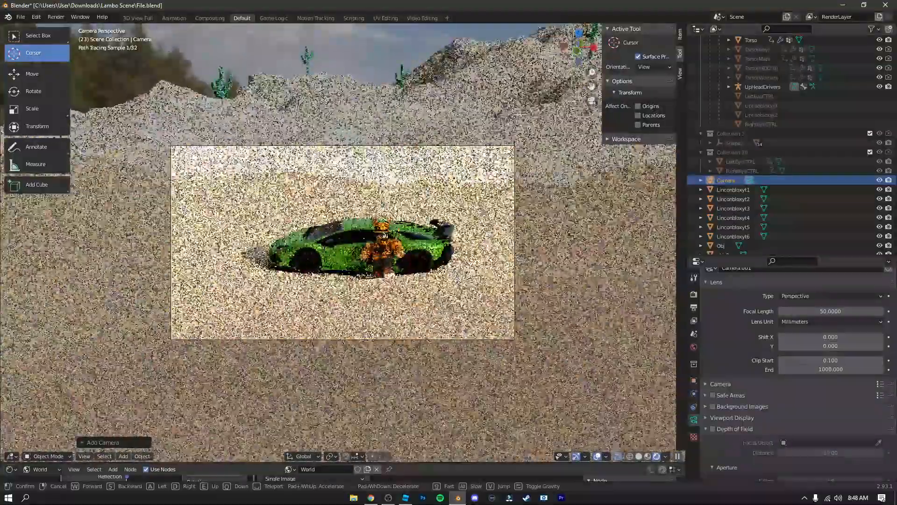
{"action": "key", "text": "w"}
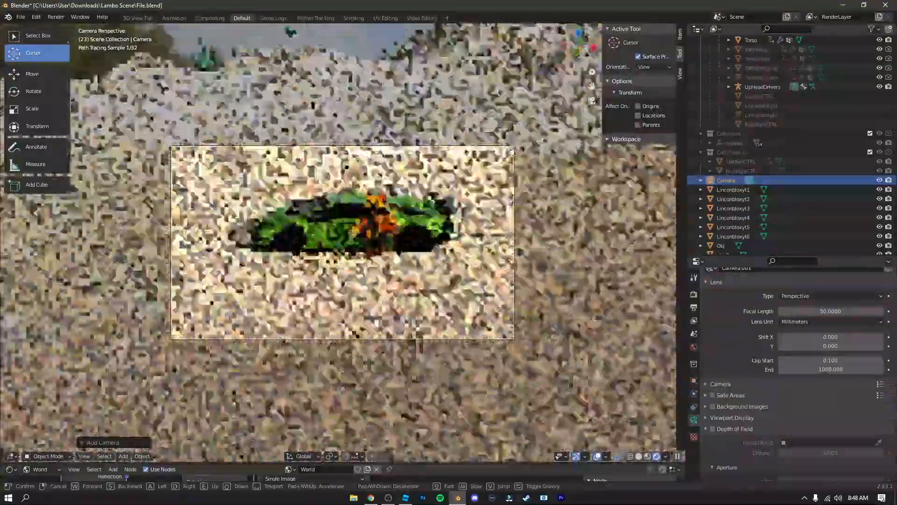
{"action": "key", "text": "w"}
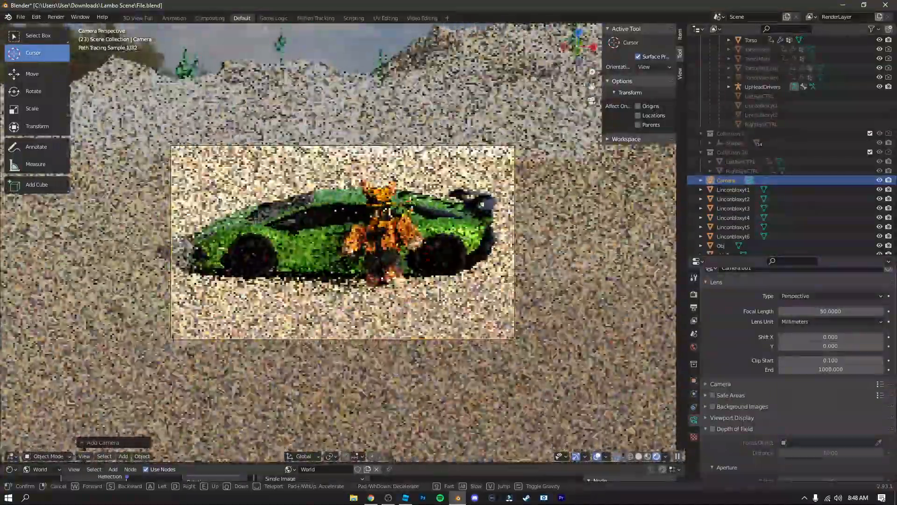
{"action": "key", "text": "a"}
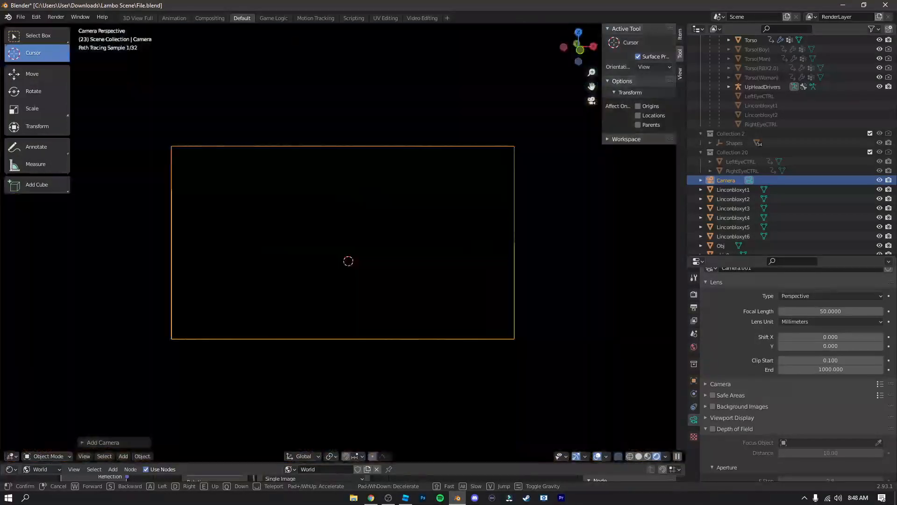
{"action": "key", "text": "w"}
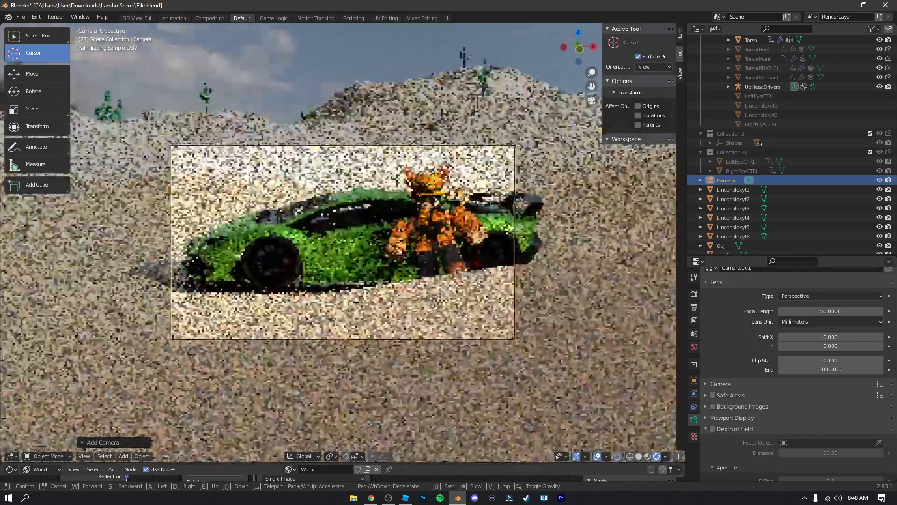
{"action": "key", "text": "s"}
{"action": "key", "text": "a"}
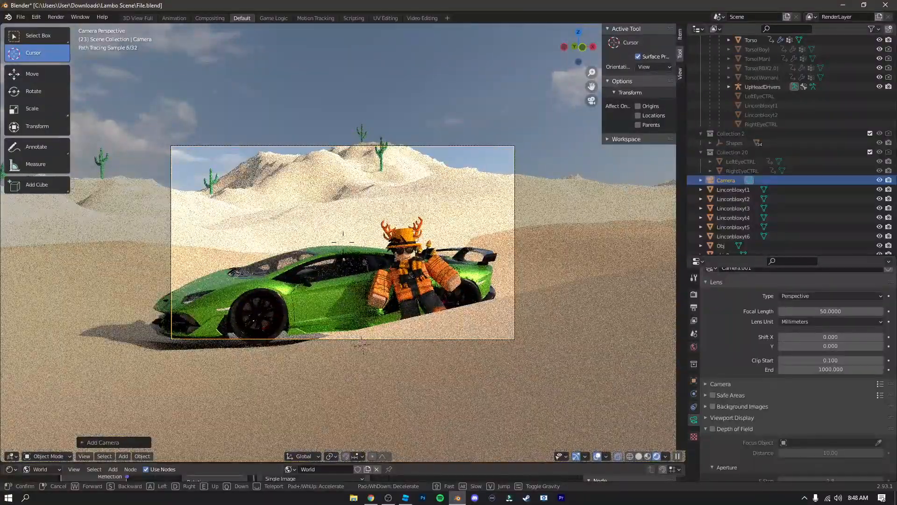
{"action": "key", "text": "w"}
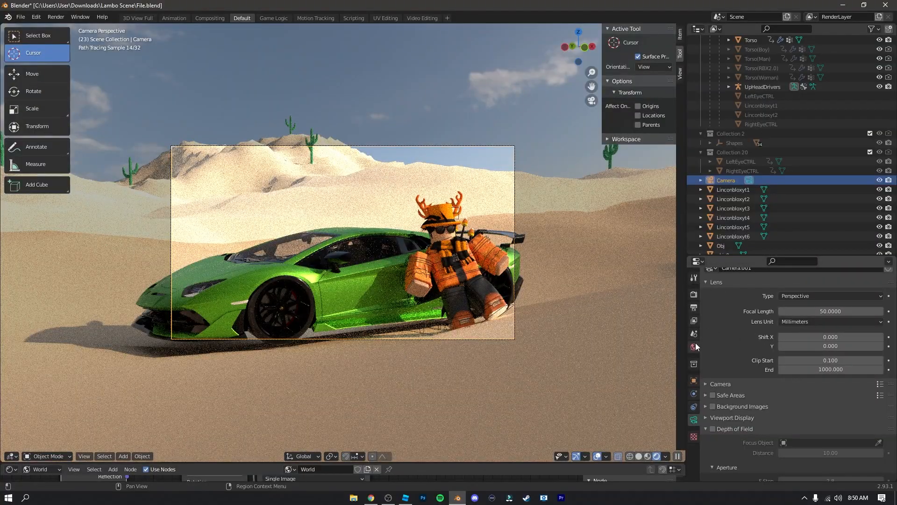
Enable Motion Blur in the render settings and review the Film settings
{"action": "left_click", "coordinate": [694, 294]}
{"action": "scroll", "coordinate": [735, 356], "scroll_direction": "down", "scroll_amount": 1}
{"action": "scroll", "coordinate": [736, 358], "scroll_direction": "down", "scroll_amount": 1}
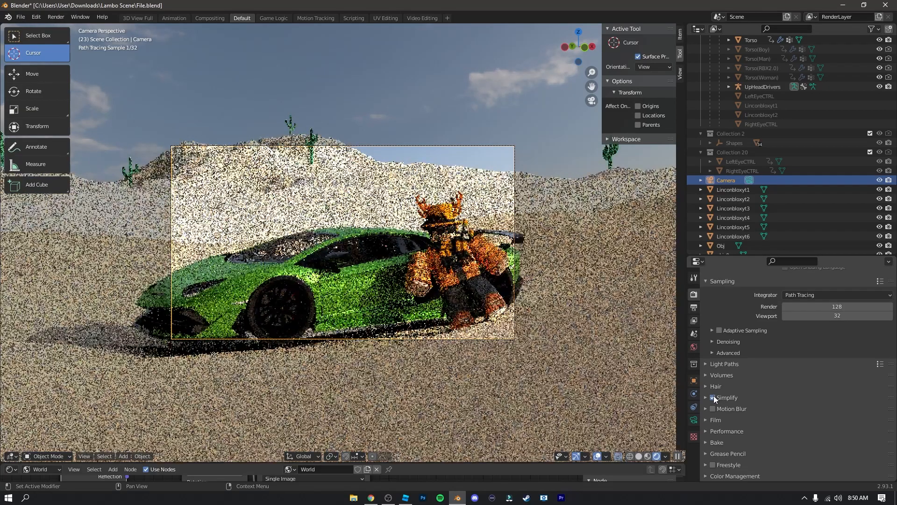
{"action": "left_click", "coordinate": [712, 408]}
{"action": "scroll", "coordinate": [761, 388], "scroll_direction": "up", "scroll_amount": 3}
{"action": "scroll", "coordinate": [738, 378], "scroll_direction": "down", "scroll_amount": 3}
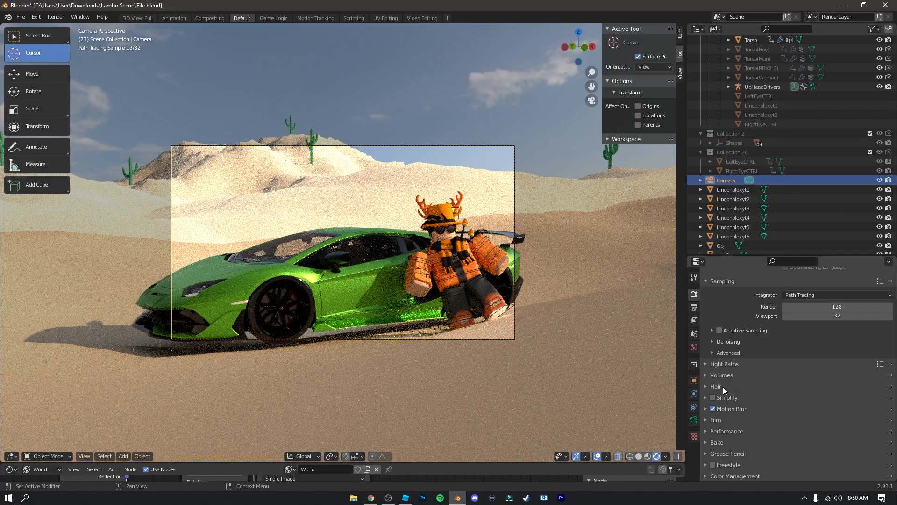
{"action": "left_click", "coordinate": [712, 421]}
{"action": "left_click", "coordinate": [712, 420]}
{"action": "left_click", "coordinate": [713, 421]}
{"action": "scroll", "coordinate": [713, 421], "scroll_direction": "down", "scroll_amount": 4}
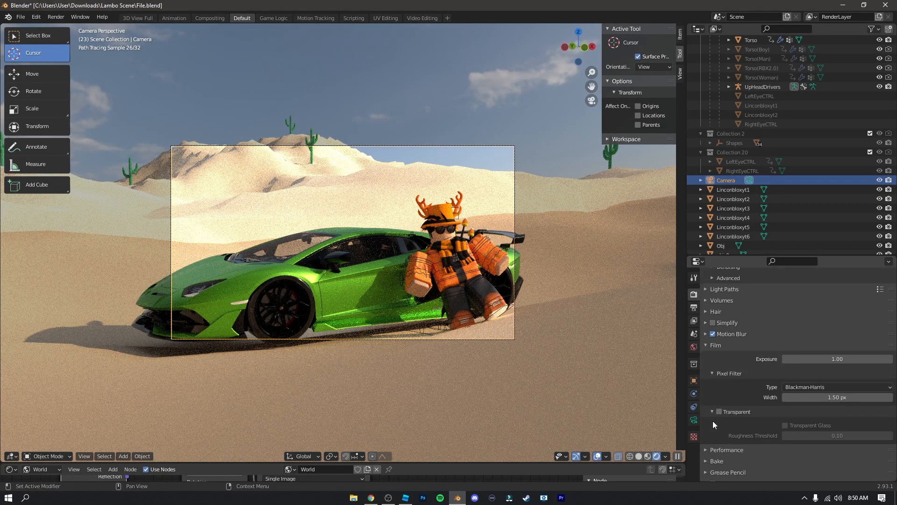
{"action": "left_click", "coordinate": [712, 346]}
{"action": "scroll", "coordinate": [774, 361], "scroll_direction": "up", "scroll_amount": 5}
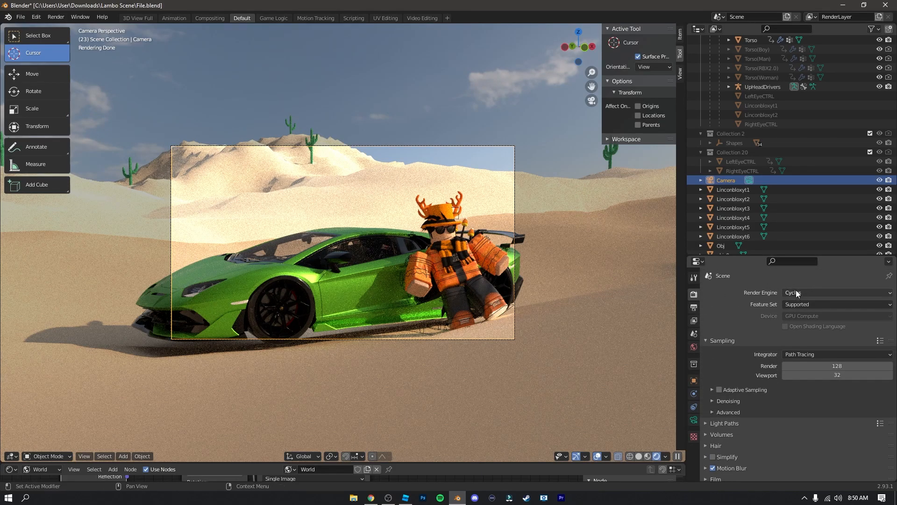
Set the output resolution scale to 100% for the 1920 x 1080 px render and review the output settings
{"action": "left_click", "coordinate": [694, 308]}
{"action": "left_click", "coordinate": [831, 304]}
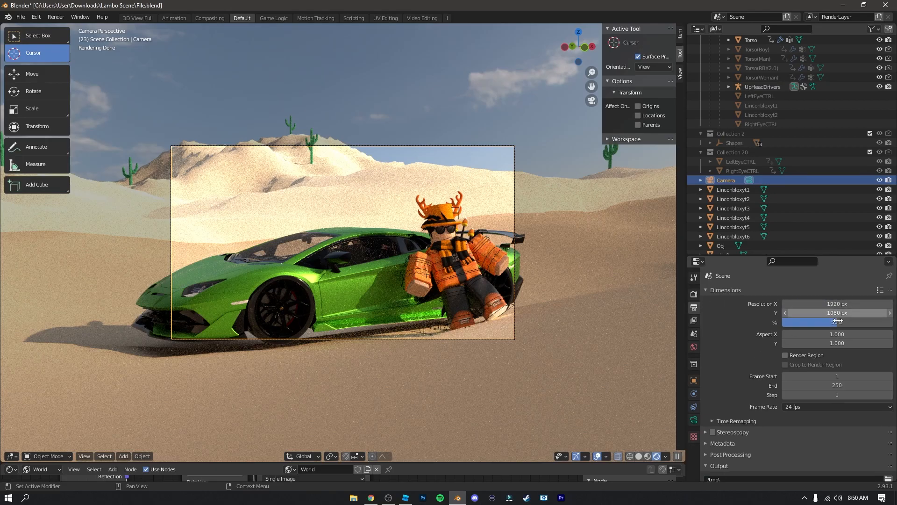
{"action": "left_click_drag", "start_coordinate": [826, 321], "coordinate": [893, 322]}
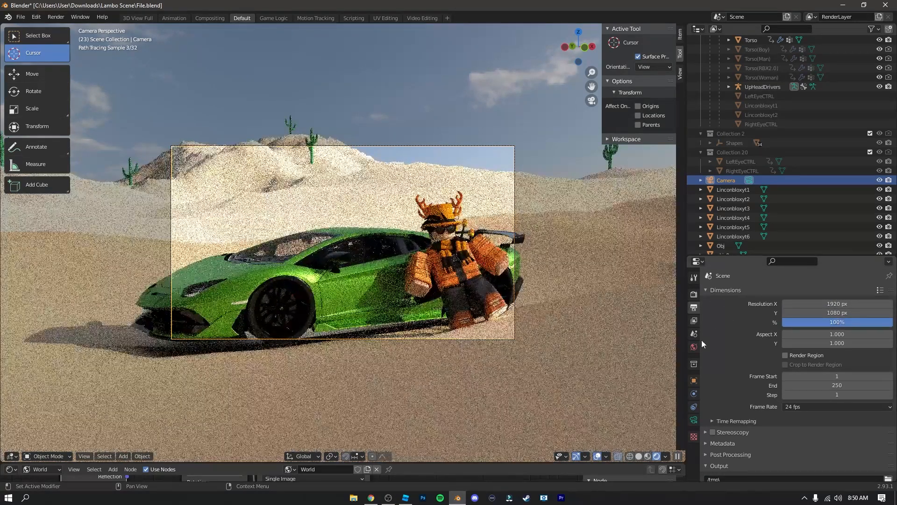
{"action": "scroll", "coordinate": [721, 349], "scroll_direction": "down", "scroll_amount": 3}
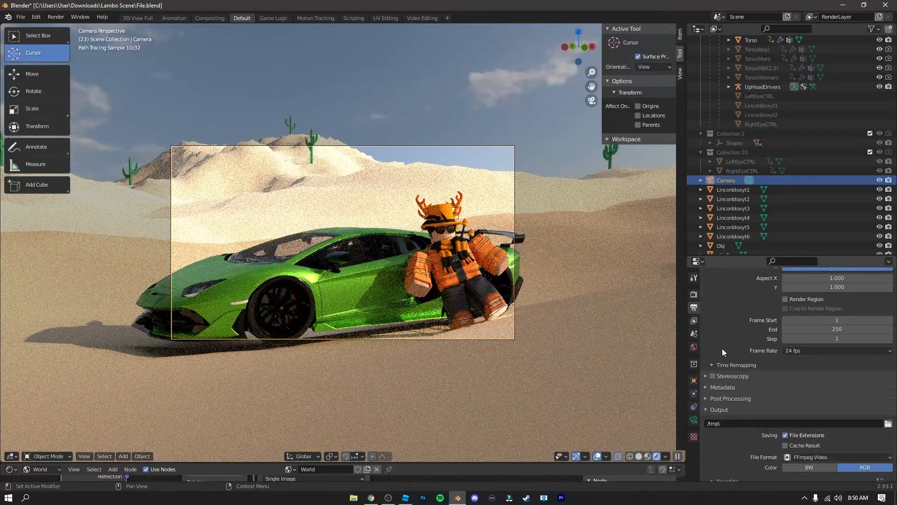
{"action": "scroll", "coordinate": [737, 326], "scroll_direction": "up", "scroll_amount": 2}
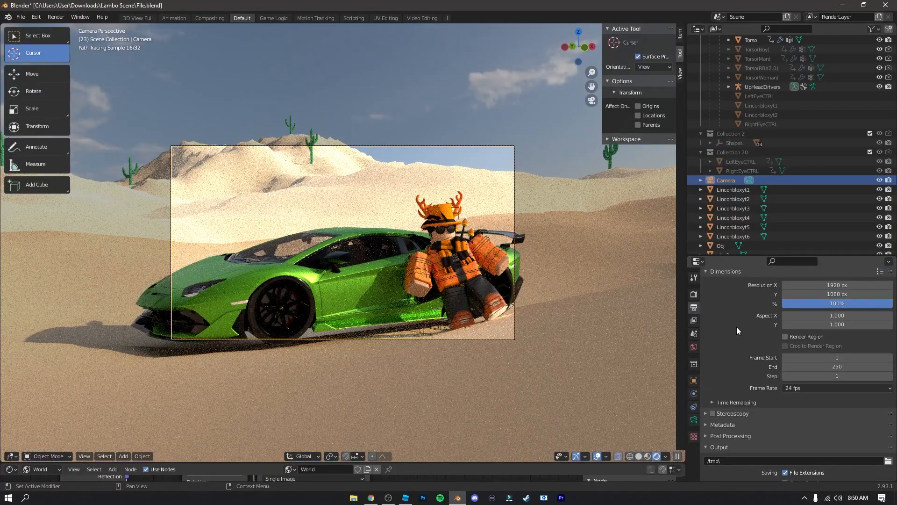
Select UltimateRig, obj_0 and Obj one after another to identify which part of the scene each one is
{"action": "scroll", "coordinate": [748, 184], "scroll_direction": "up", "scroll_amount": 10}
{"action": "scroll", "coordinate": [768, 89], "scroll_direction": "up", "scroll_amount": 8}
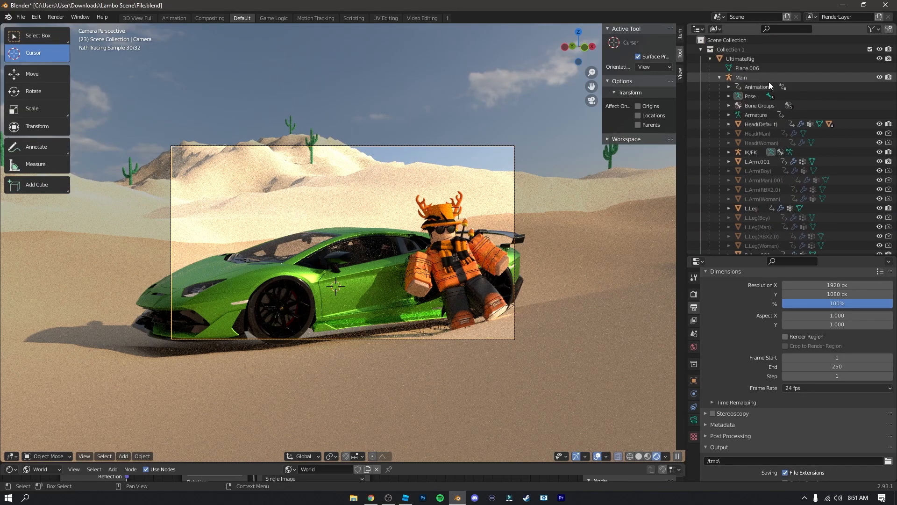
{"action": "left_click", "coordinate": [744, 59]}
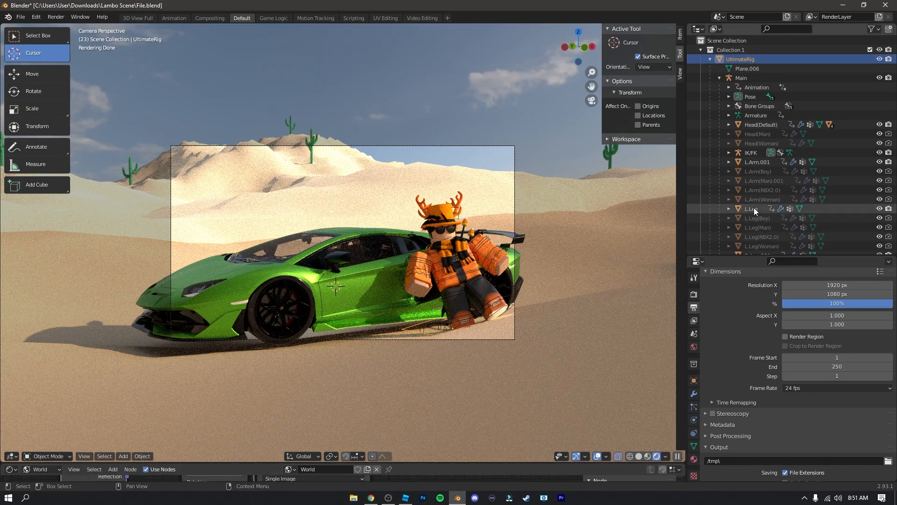
{"action": "scroll", "coordinate": [789, 150], "scroll_direction": "down", "scroll_amount": 10}
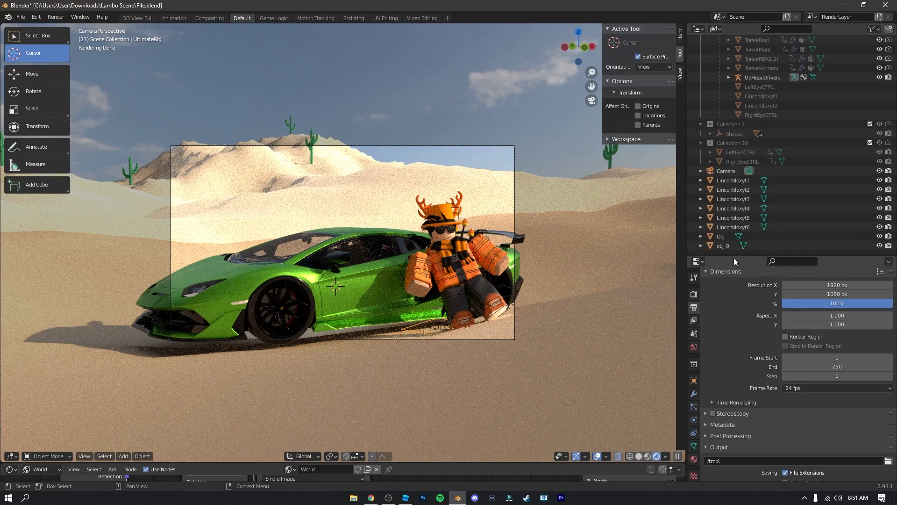
{"action": "left_click", "coordinate": [727, 248]}
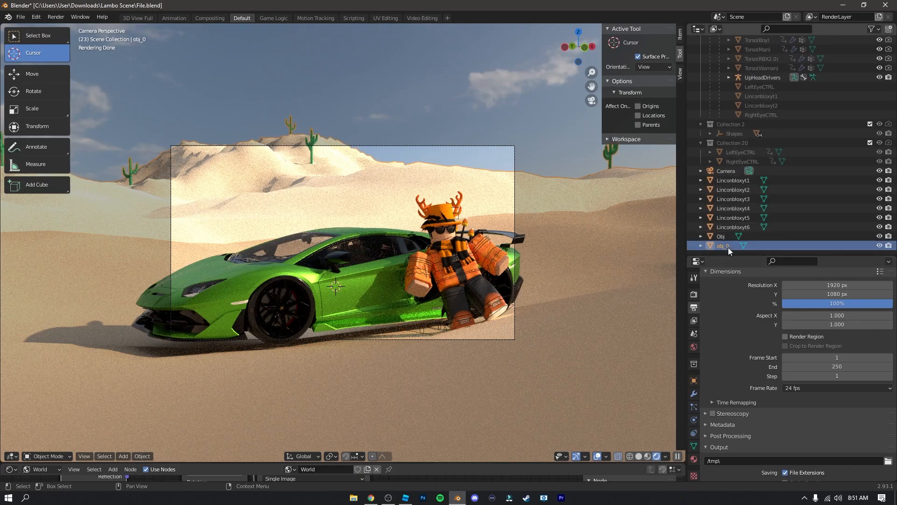
{"action": "left_click", "coordinate": [726, 238]}
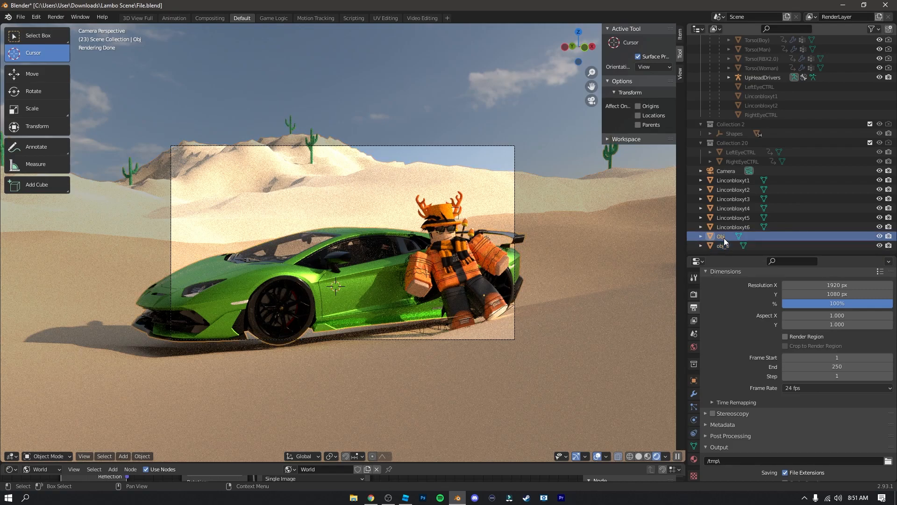
{"action": "scroll", "coordinate": [724, 237], "scroll_direction": "up", "scroll_amount": 15}
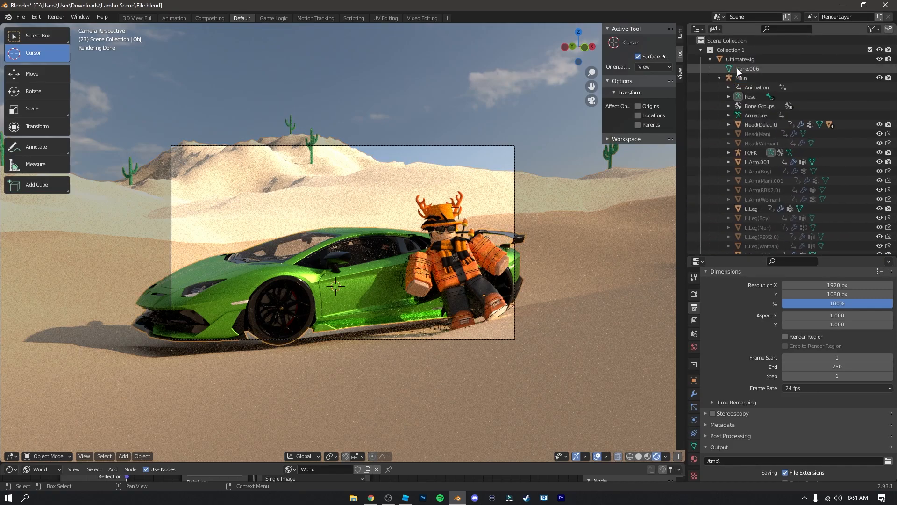
Move the car together with the UltimateRig character farther into the camera frame and lower them onto the sand
{"action": "left_click", "coordinate": [742, 60]}
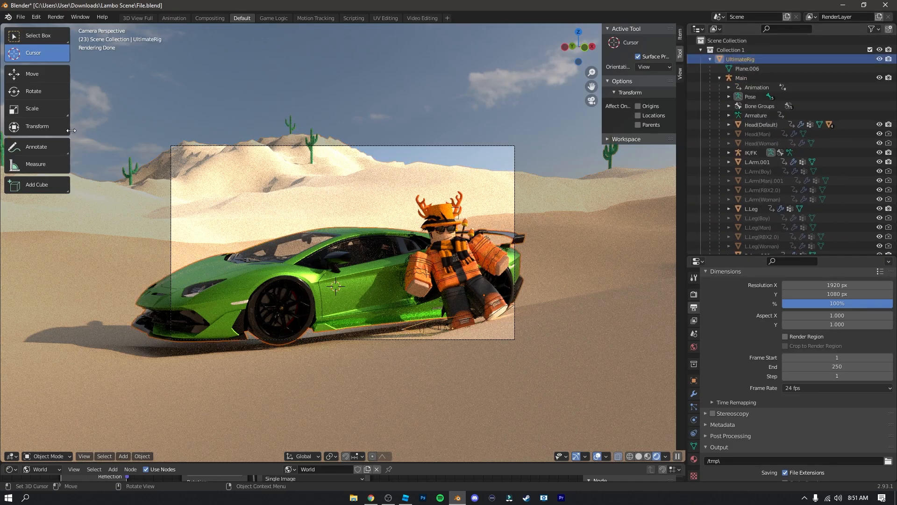
{"action": "left_click", "coordinate": [36, 76]}
{"action": "key", "text": "g"}
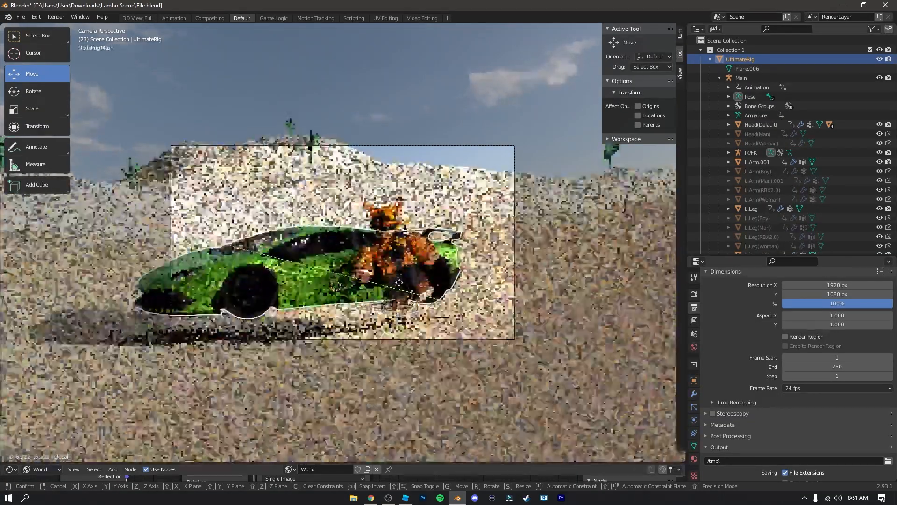
{"action": "left_click", "coordinate": [406, 284]}
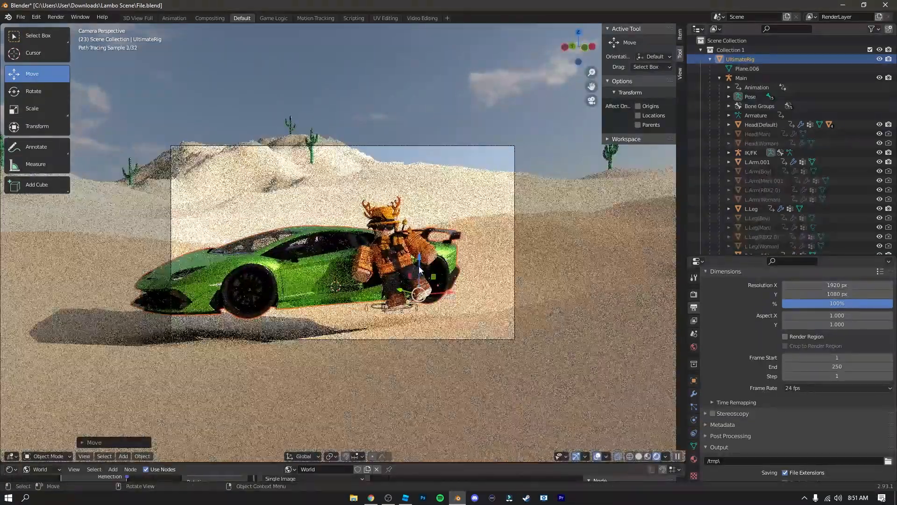
{"action": "left_click_drag", "start_coordinate": [419, 270], "coordinate": [414, 275]}
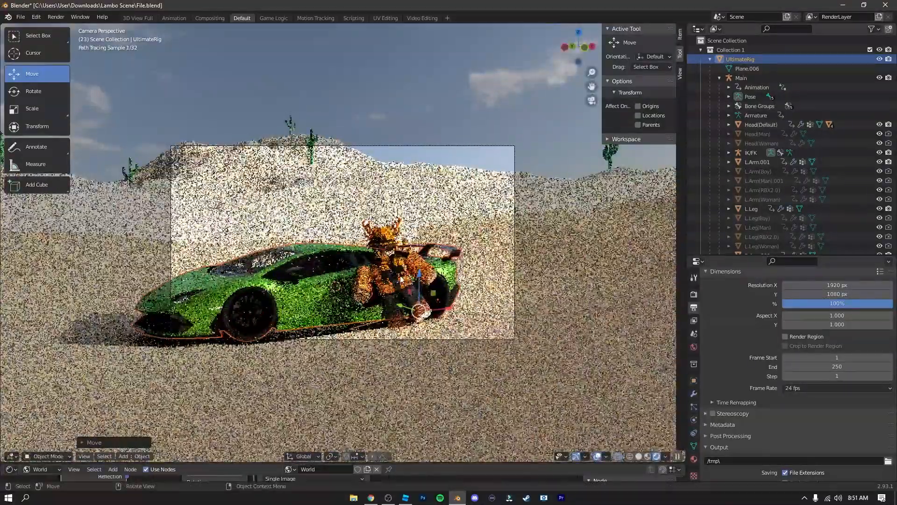
{"action": "scroll", "coordinate": [335, 310], "scroll_direction": "up", "scroll_amount": 1}
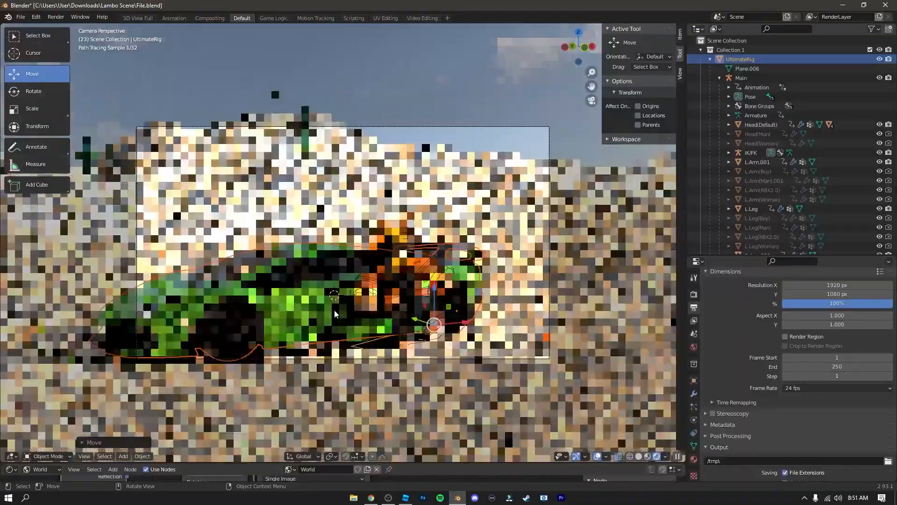
{"action": "scroll", "coordinate": [322, 319], "scroll_direction": "down", "scroll_amount": 1}
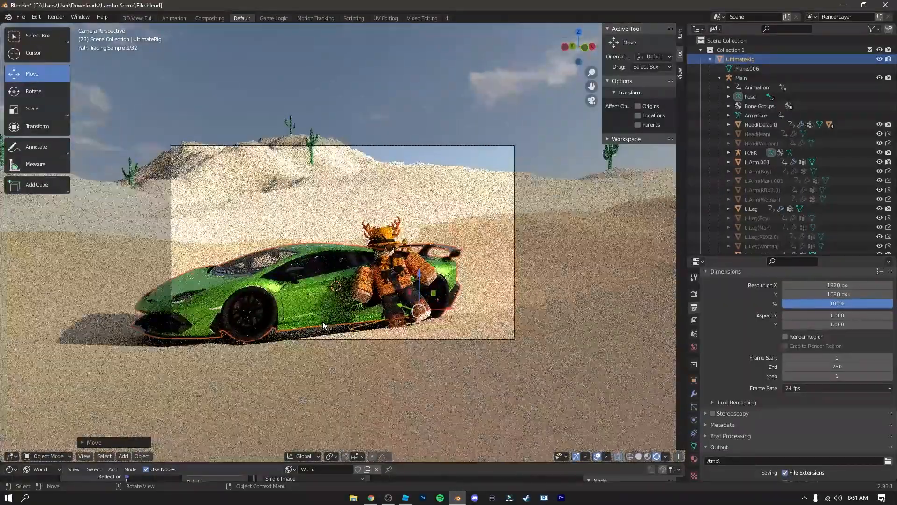
Fly the camera with walk navigation to reframe the whole car and character, and reselect UltimateRig
{"action": "key", "text": "shift+grave"}
{"action": "key", "text": "w"}
{"action": "key", "text": "a"}
{"action": "key", "text": "w"}
{"action": "key", "text": "s"}
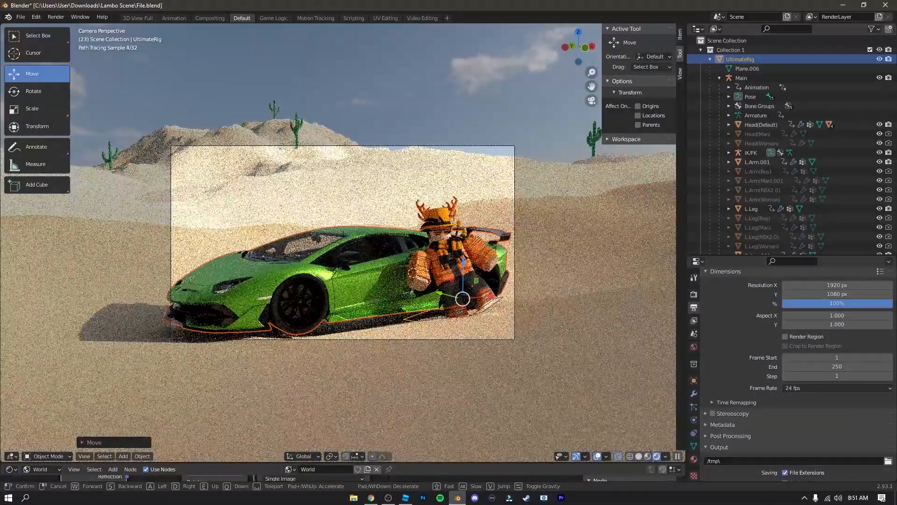
{"action": "left_click", "coordinate": [344, 245]}
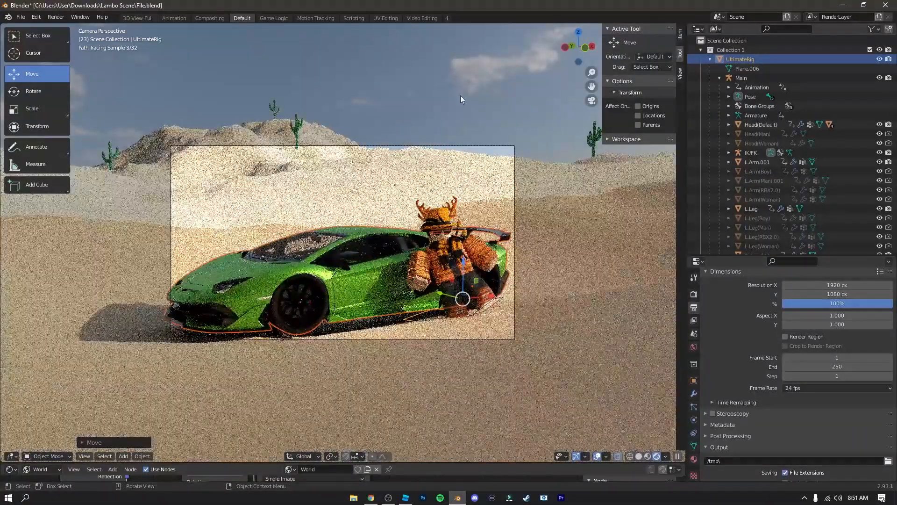
{"action": "left_click", "coordinate": [741, 57]}
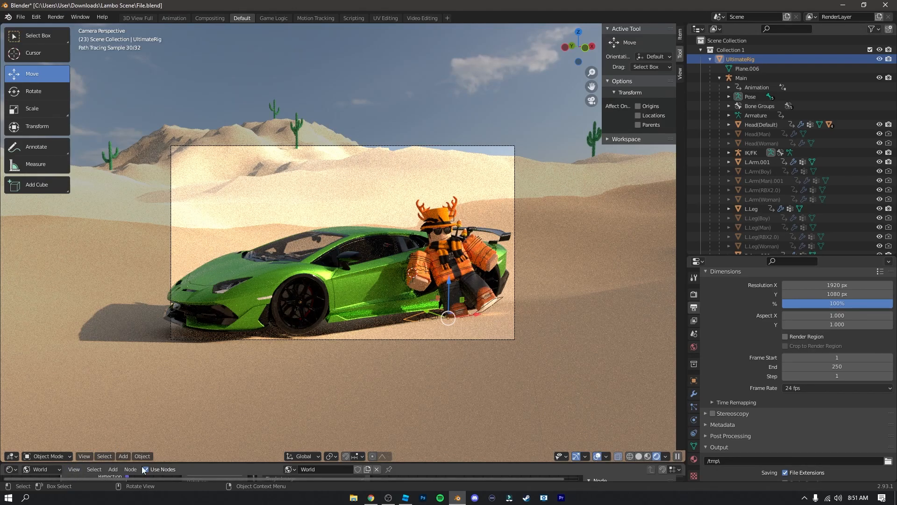
Switch the lower editor to the Compositor, enable Use Nodes, and enlarge the node area
{"action": "left_click", "coordinate": [12, 469]}
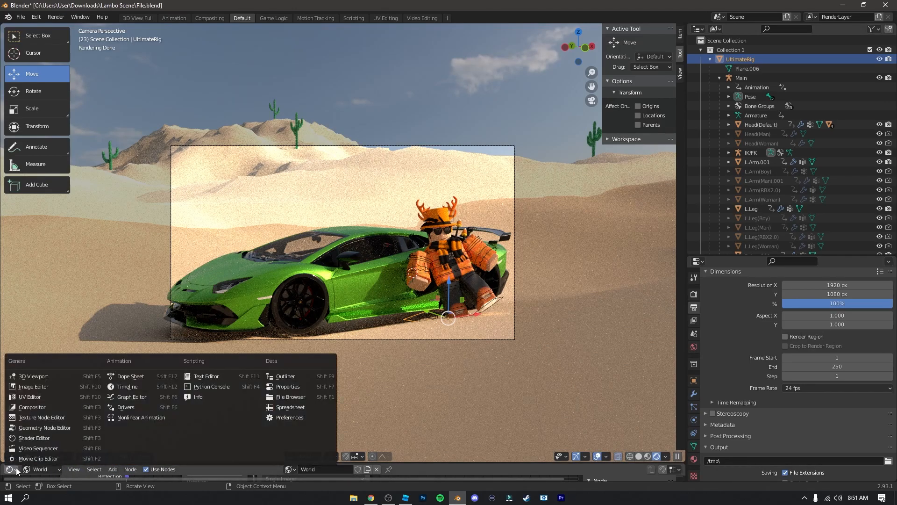
{"action": "left_click", "coordinate": [41, 406]}
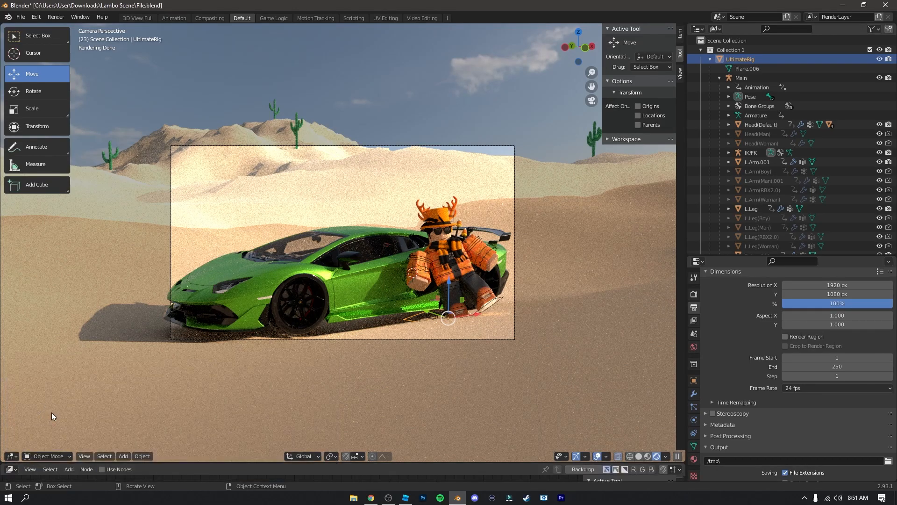
{"action": "left_click", "coordinate": [108, 468]}
{"action": "left_click_drag", "start_coordinate": [158, 462], "coordinate": [157, 124]}
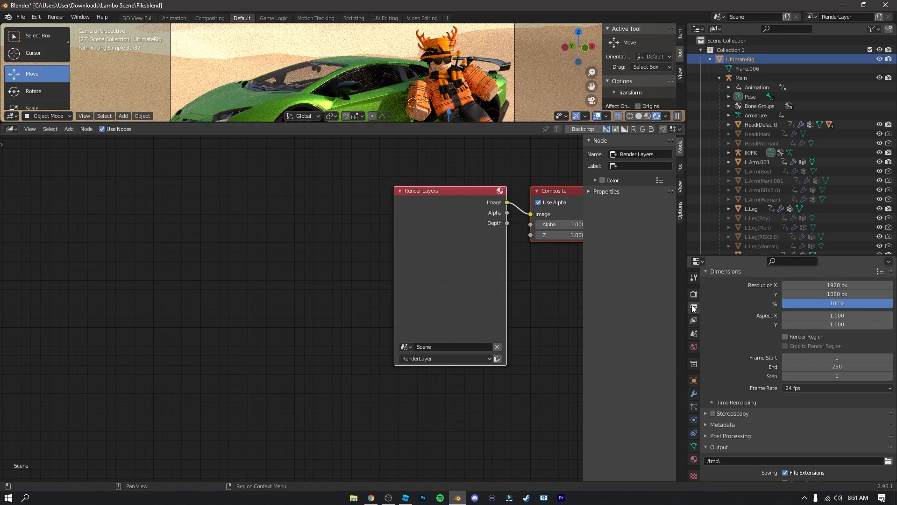
Set the output format to PNG with RGBA color, 16-bit color depth and 94% compression
{"action": "scroll", "coordinate": [743, 337], "scroll_direction": "down", "scroll_amount": 3}
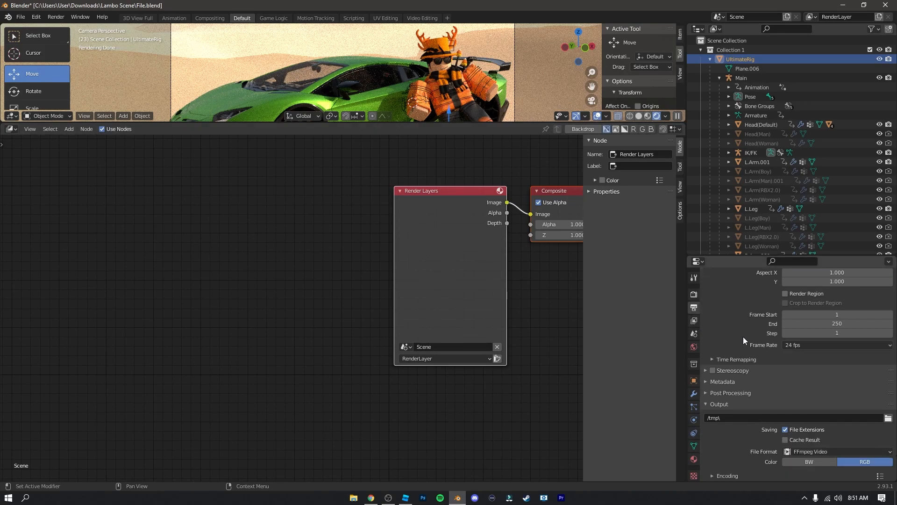
{"action": "left_click", "coordinate": [807, 451]}
{"action": "left_click", "coordinate": [723, 399]}
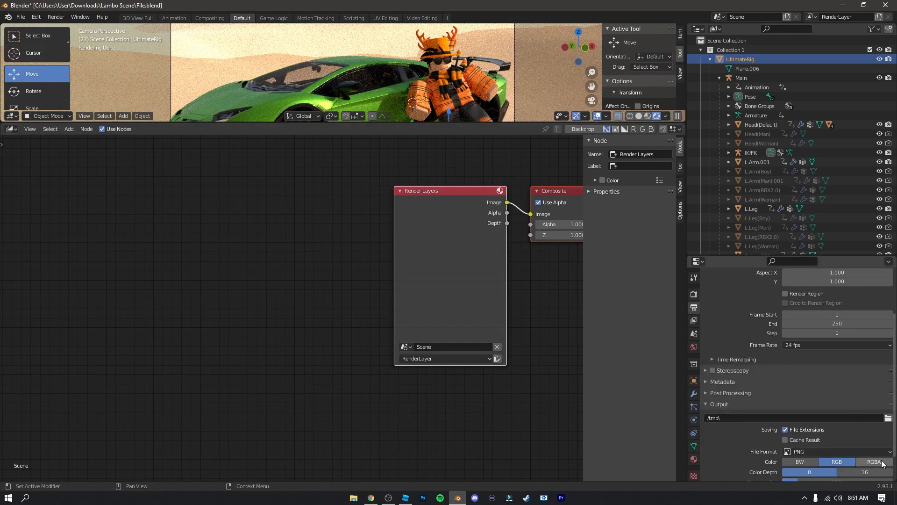
{"action": "scroll", "coordinate": [772, 450], "scroll_direction": "down", "scroll_amount": 2}
{"action": "left_click_drag", "start_coordinate": [790, 451], "coordinate": [886, 451]}
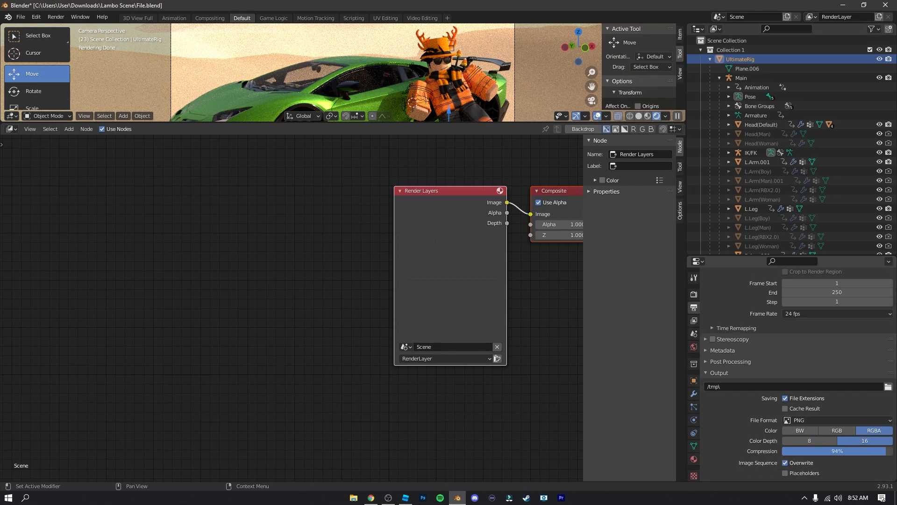
Enable the Denoising Data and Mist passes for the view layer
{"action": "left_click", "coordinate": [695, 322]}
{"action": "left_click", "coordinate": [785, 373]}
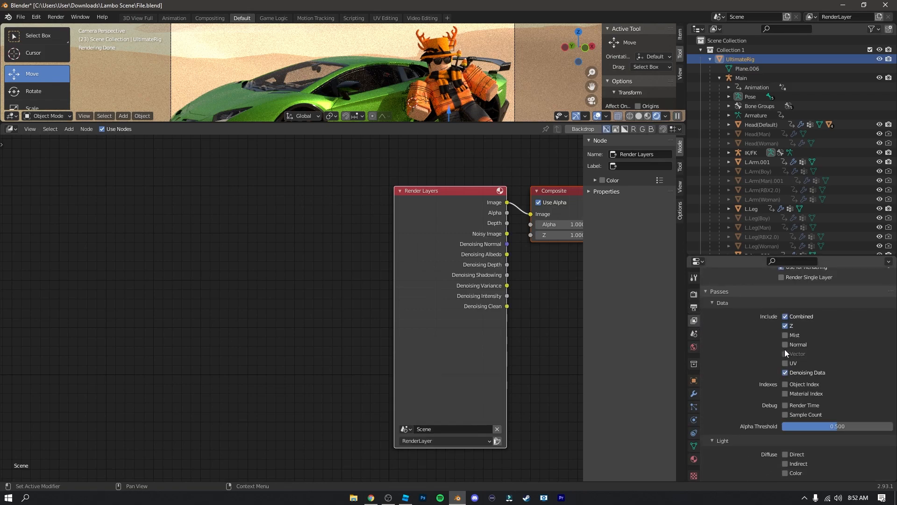
{"action": "left_click", "coordinate": [785, 334]}
Add a Denoise node and insert it on the image link between Render Layers and Composite
{"action": "middle_click_drag", "start_coordinate": [531, 330], "coordinate": [382, 344]}
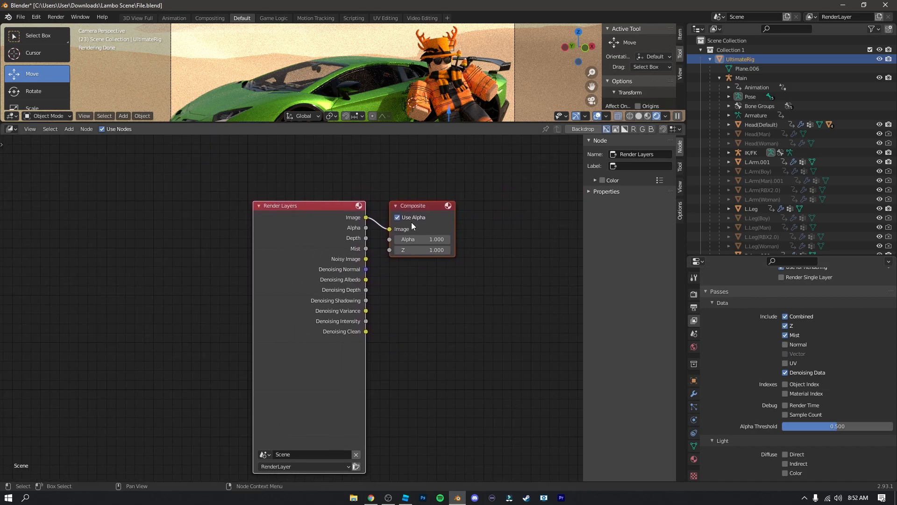
{"action": "left_click", "coordinate": [68, 129]}
{"action": "left_click", "coordinate": [78, 140]}
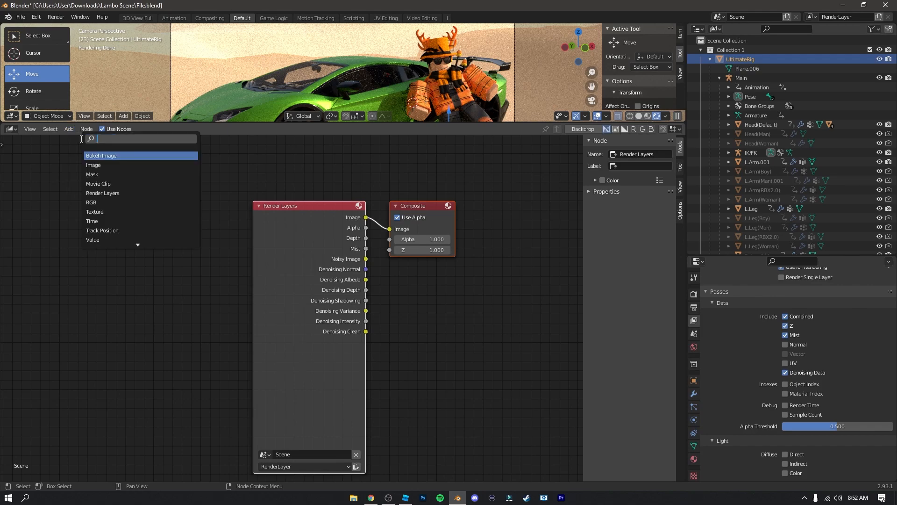
{"action": "type", "text": "DENOIU"}
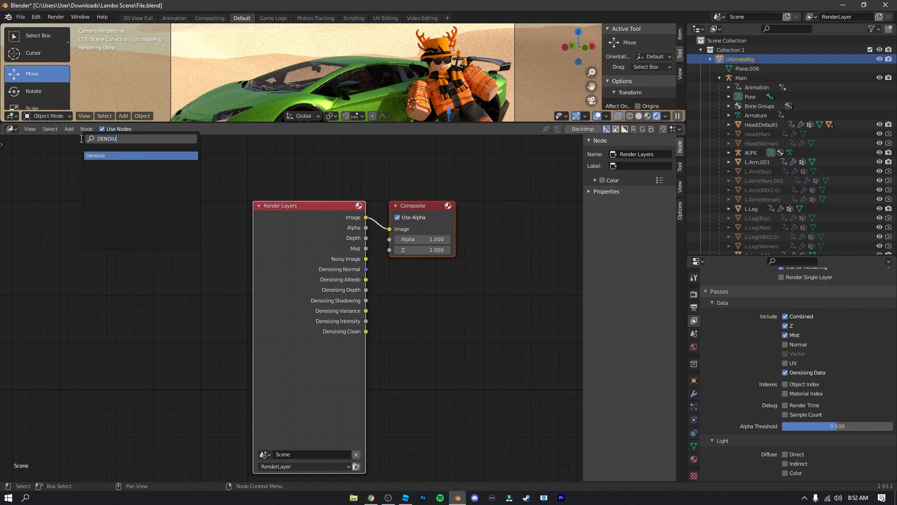
{"action": "key", "text": "Return"}
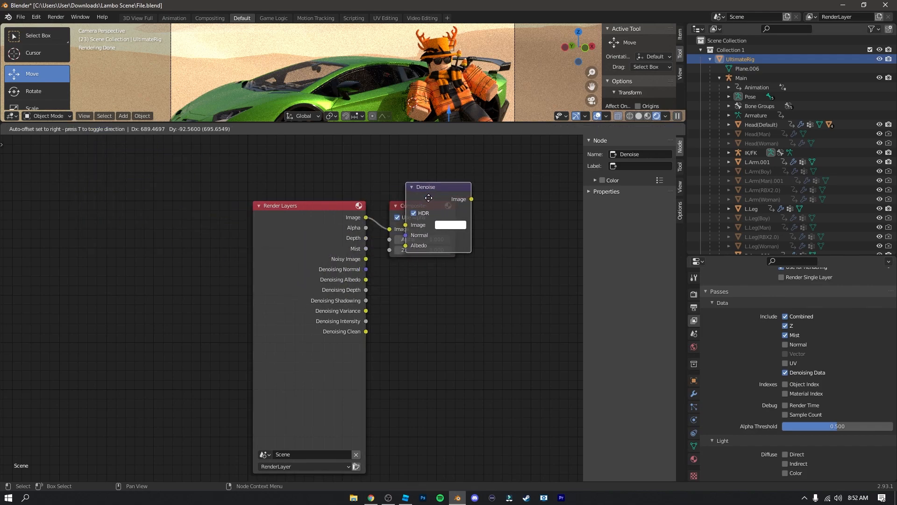
{"action": "left_click", "coordinate": [407, 217]}
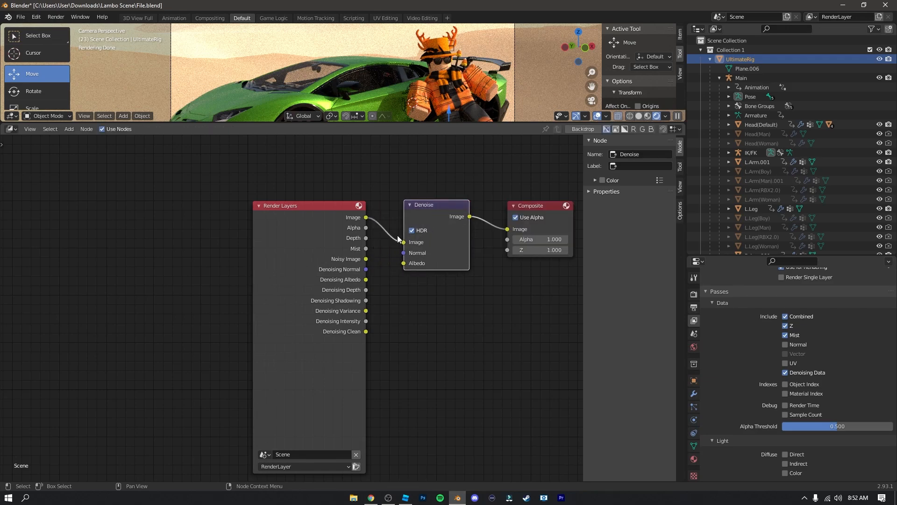
Connect Noisy Image, Denoising Normal and Denoising Albedo to the Denoise node's Image, Normal and Albedo inputs
{"action": "mouse_move", "coordinate": [403, 243]}
{"action": "left_mouse_down"}
{"action": "mouse_move", "coordinate": [380, 252]}
{"action": "mouse_move", "coordinate": [400, 243]}
{"action": "left_mouse_up"}
{"action": "left_click_drag", "start_coordinate": [366, 269], "coordinate": [400, 254]}
{"action": "left_click_drag", "start_coordinate": [365, 279], "coordinate": [402, 263]}
Add a Glare node and insert it on the link between Denoise and Composite
{"action": "middle_click_drag", "start_coordinate": [481, 275], "coordinate": [392, 299]}
{"action": "left_click", "coordinate": [70, 130]}
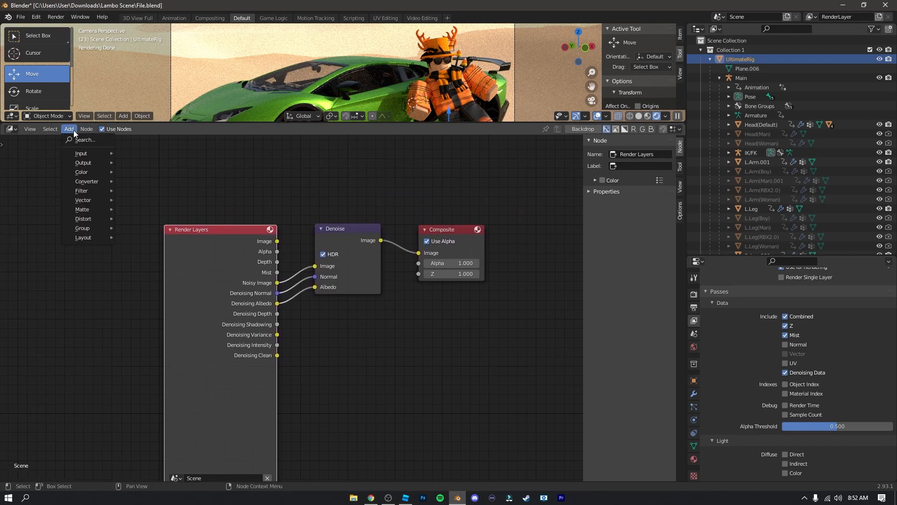
{"action": "left_click", "coordinate": [84, 139]}
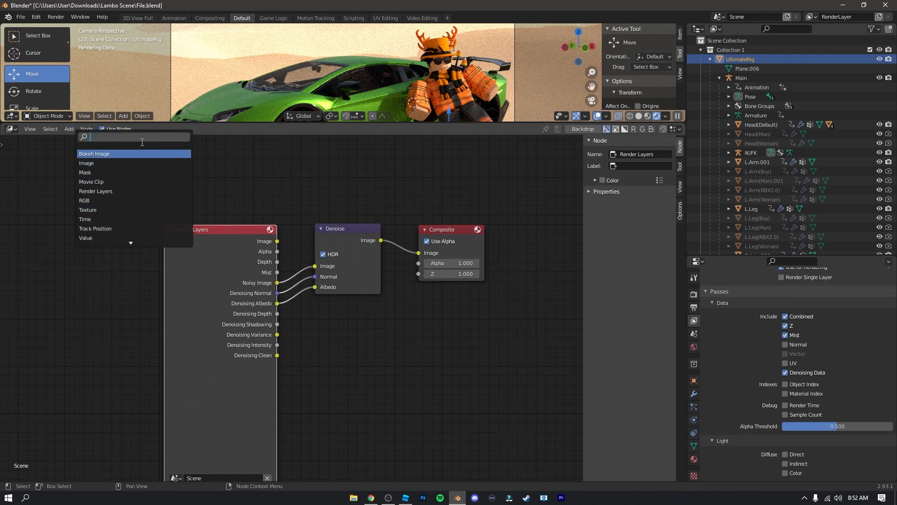
{"action": "type", "text": "GLARE"}
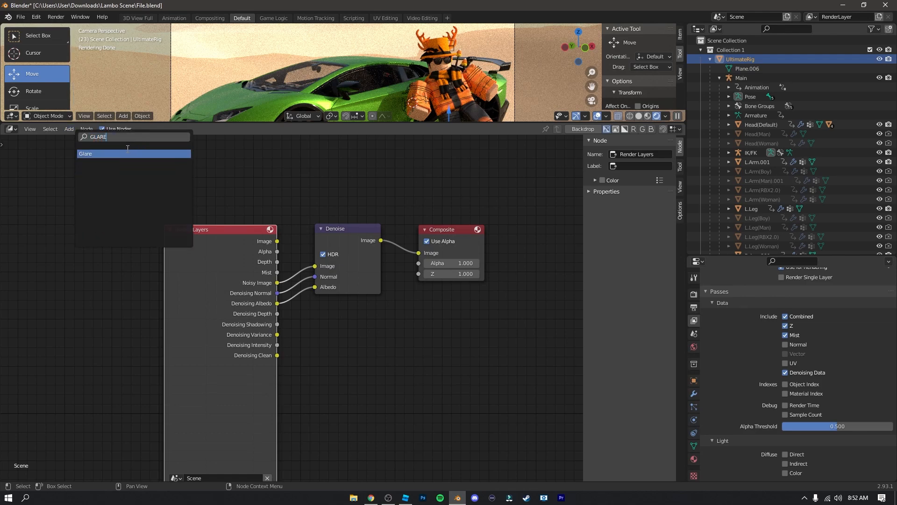
{"action": "key", "text": "Return"}
{"action": "left_click", "coordinate": [448, 234]}
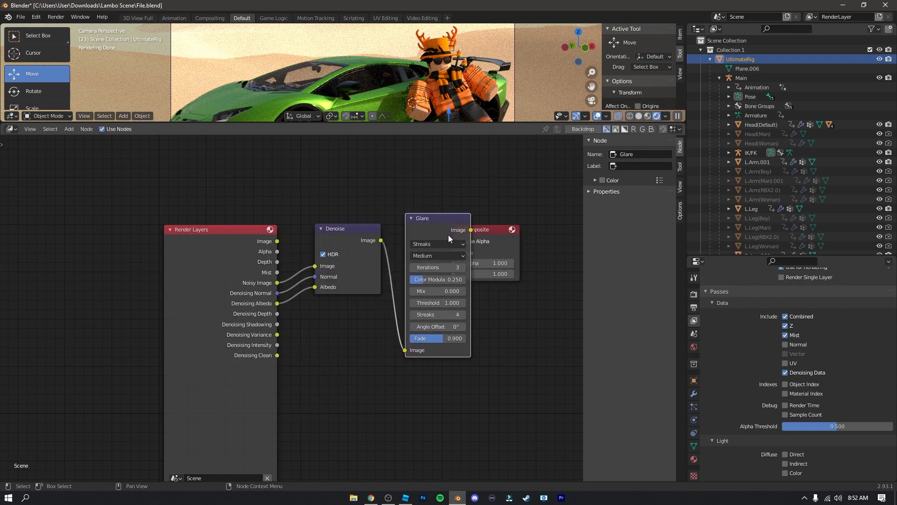
Set the Glare node's type to Fog Glow and its size to 9
{"action": "left_click", "coordinate": [456, 242]}
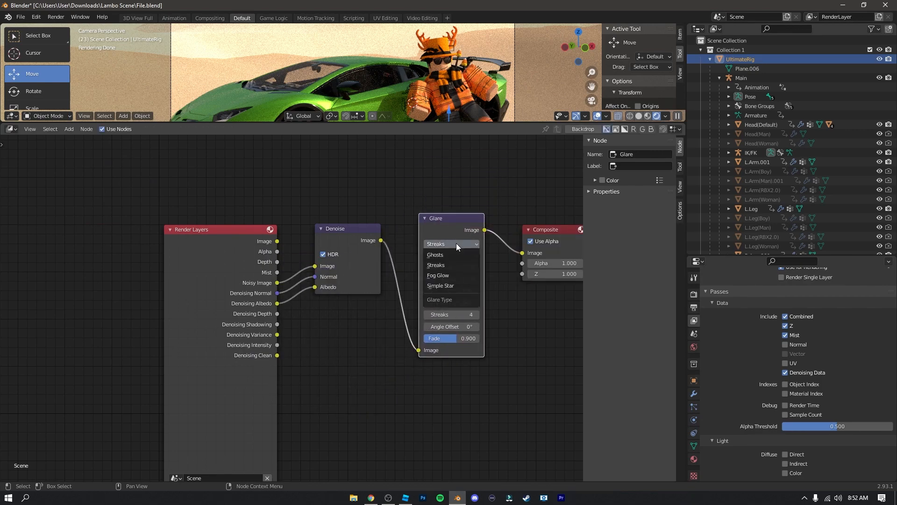
{"action": "left_click", "coordinate": [448, 276]}
{"action": "left_click", "coordinate": [458, 293]}
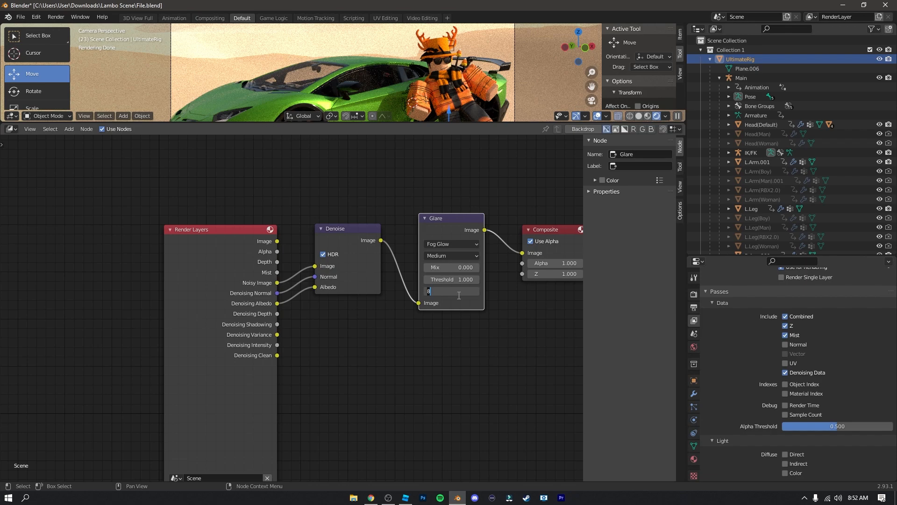
{"action": "type", "text": "9"}
{"action": "key", "text": "Return"}
Duplicate the Fog Glow Glare node and insert the copy between the first Glare node and Composite
{"action": "key", "text": "shift+d"}
{"action": "left_click", "coordinate": [556, 222]}
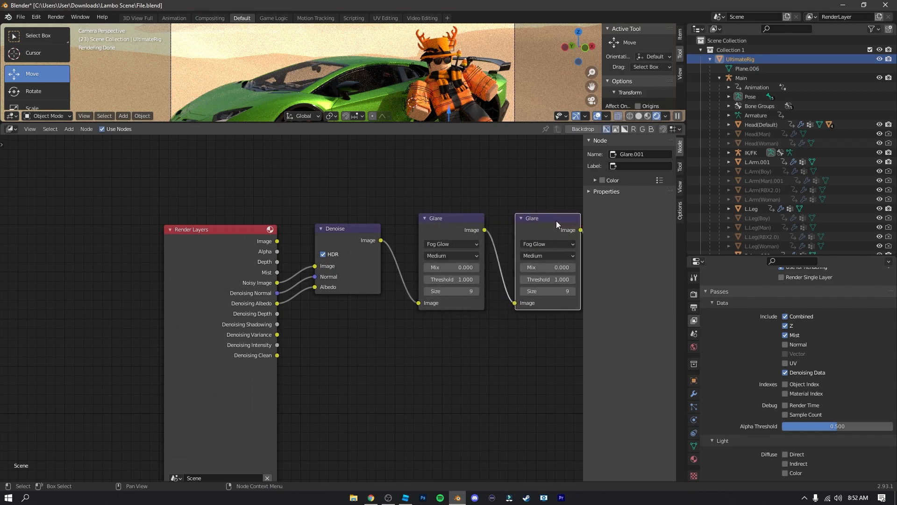
{"action": "middle_click_drag", "start_coordinate": [468, 349], "coordinate": [312, 372]}
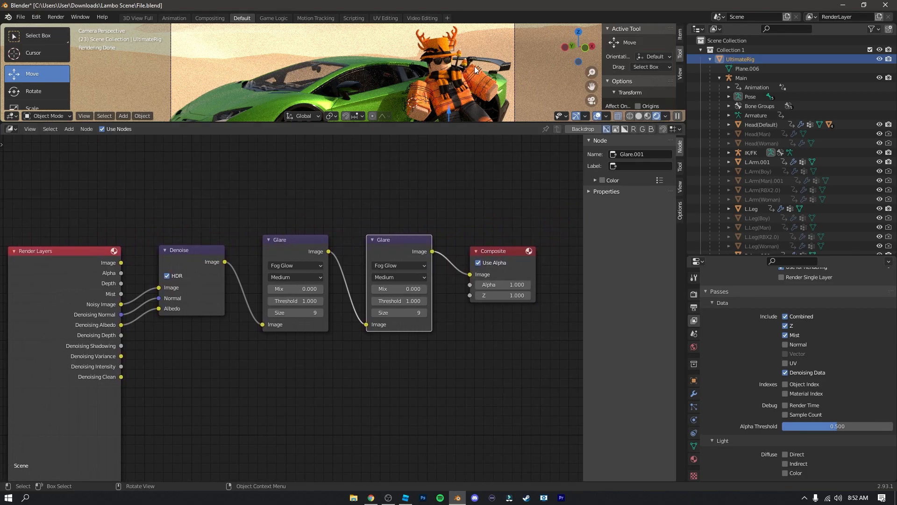
Enlarge the 3D viewport over the node editor and lower the green Lamborghini slightly into the sand
{"action": "left_click_drag", "start_coordinate": [466, 122], "coordinate": [419, 467]}
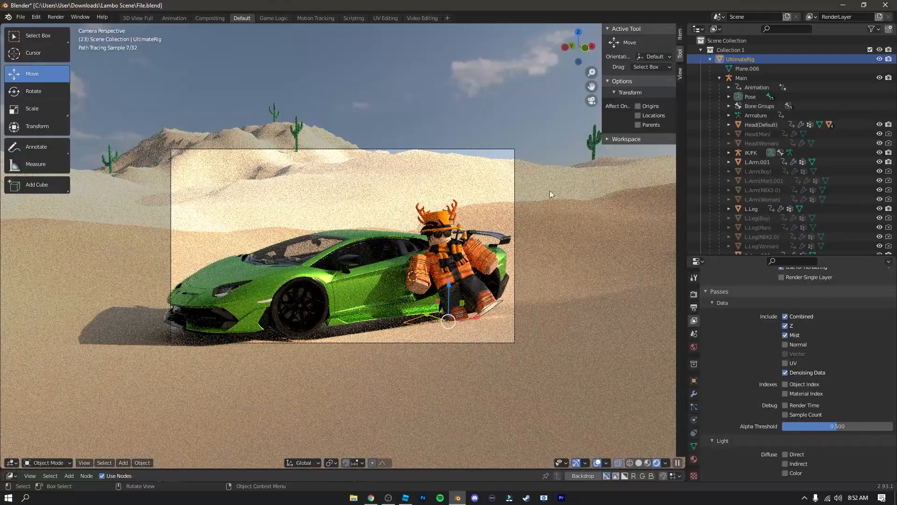
{"action": "left_click", "coordinate": [368, 283]}
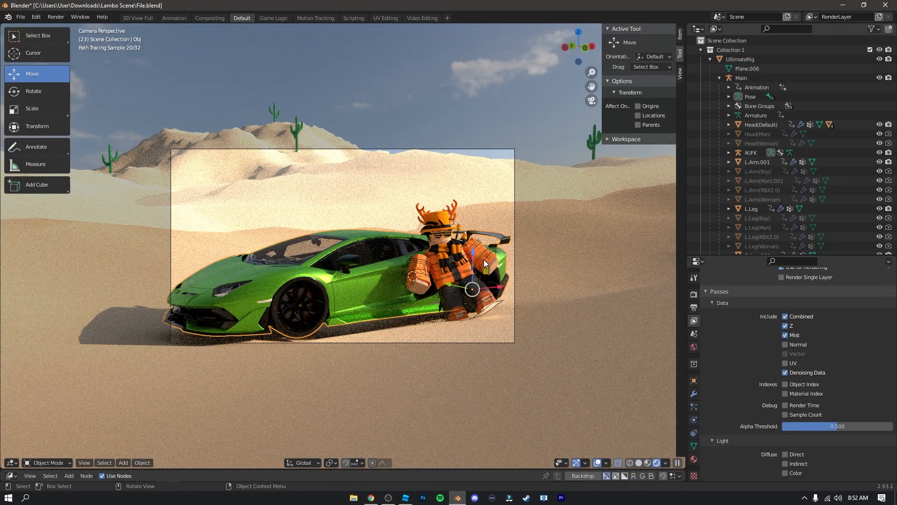
{"action": "left_click_drag", "start_coordinate": [474, 250], "coordinate": [474, 256]}
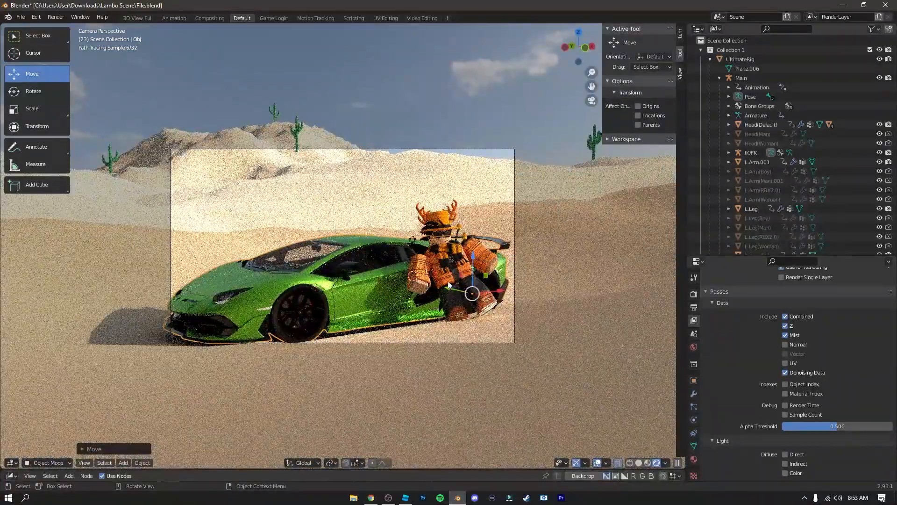
{"action": "left_click", "coordinate": [448, 300]}
{"action": "key", "text": "ctrl+Tab"}
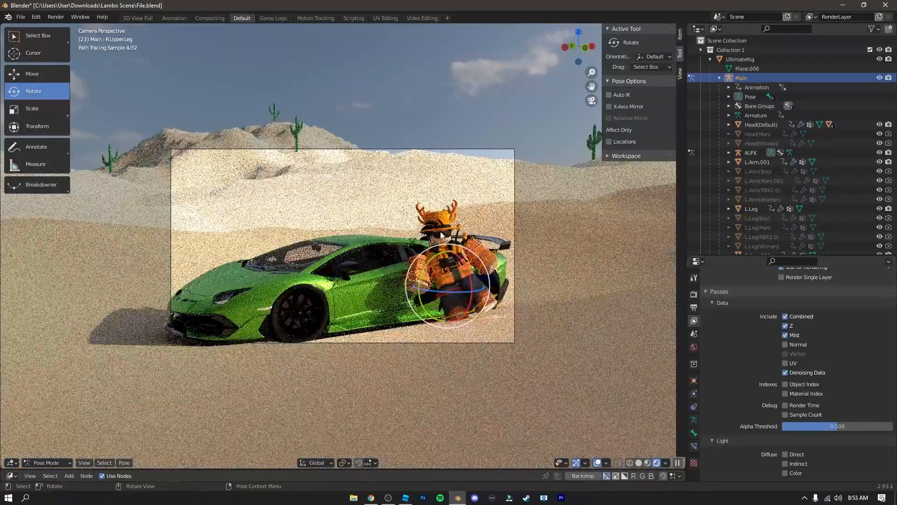
{"action": "key", "text": "ctrl+Tab"}
Select the whole UltimateRig and shift the character along the car's side, away from the rear wheel toward the door
{"action": "left_click", "coordinate": [440, 231]}
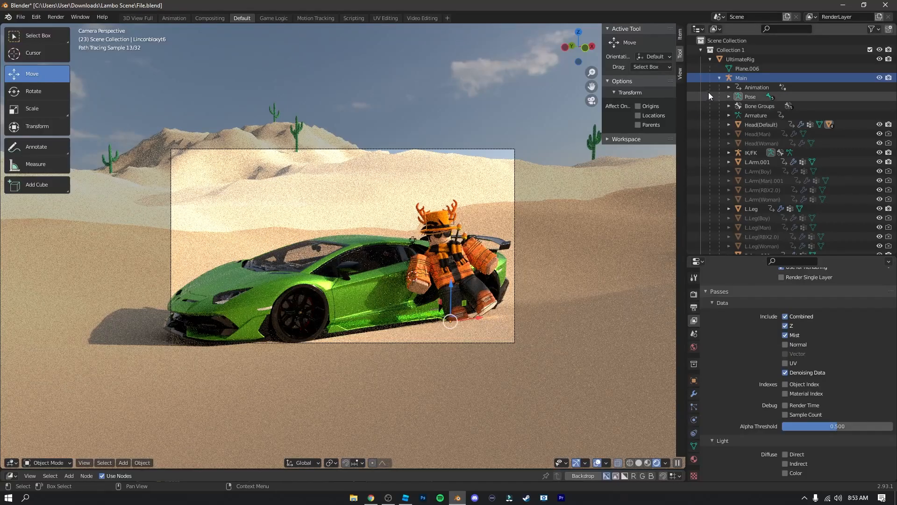
{"action": "left_click", "coordinate": [740, 59]}
{"action": "left_click_drag", "start_coordinate": [469, 316], "coordinate": [435, 322]}
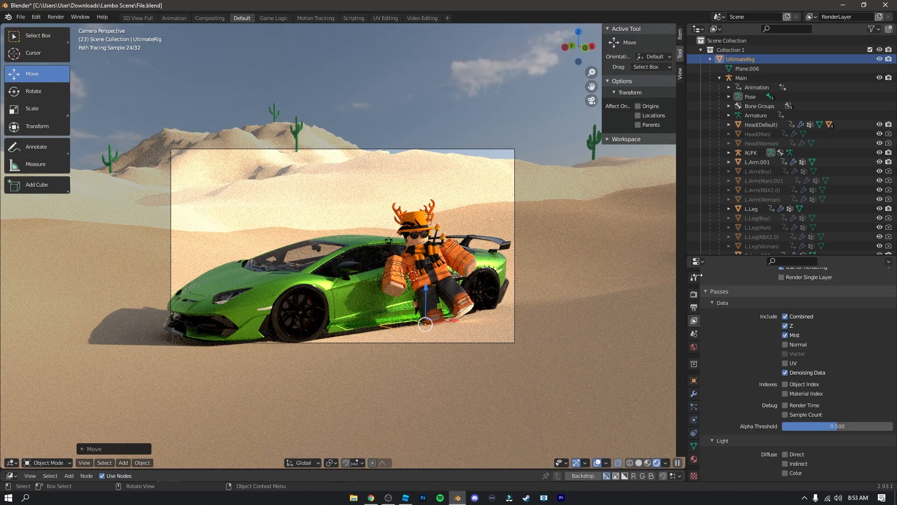
Render the final still image of the scene
{"action": "left_click", "coordinate": [56, 17]}
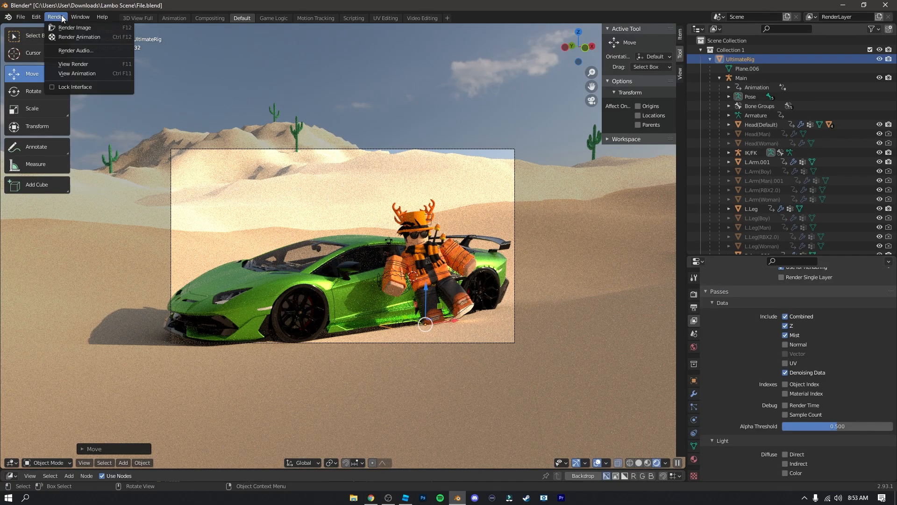
{"action": "left_click", "coordinate": [60, 29]}
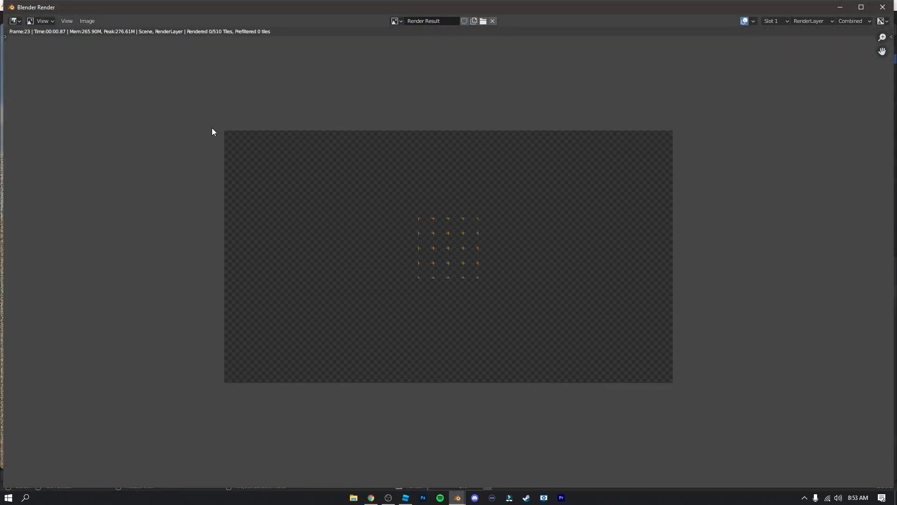